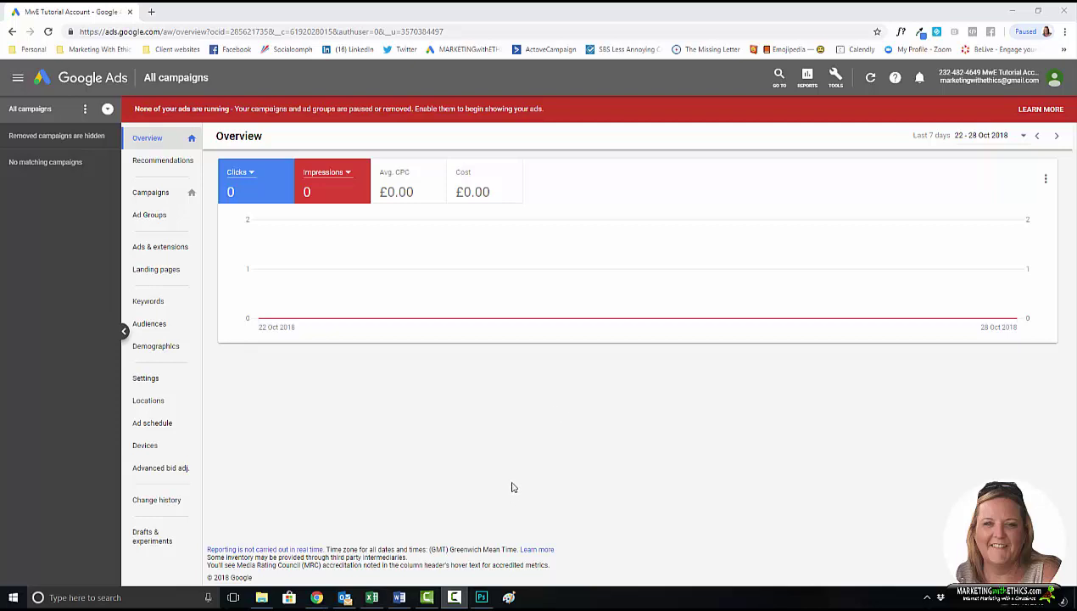
Step: Start a new campaign from the Campaigns list to reach the goal choices
{"action": "left_click", "coordinate": [152, 196]}
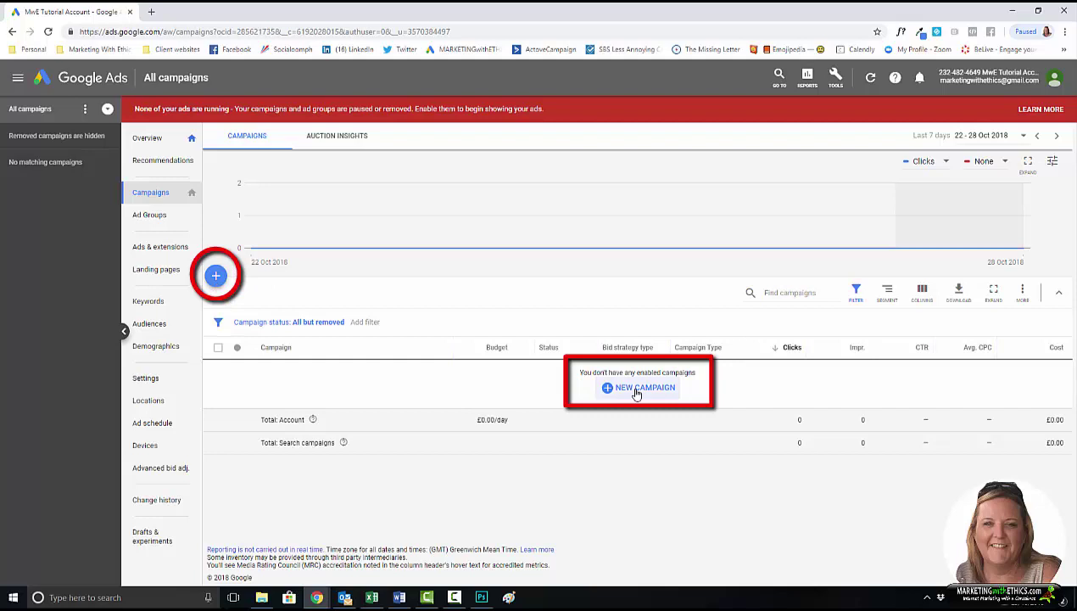
{"action": "left_click", "coordinate": [217, 278]}
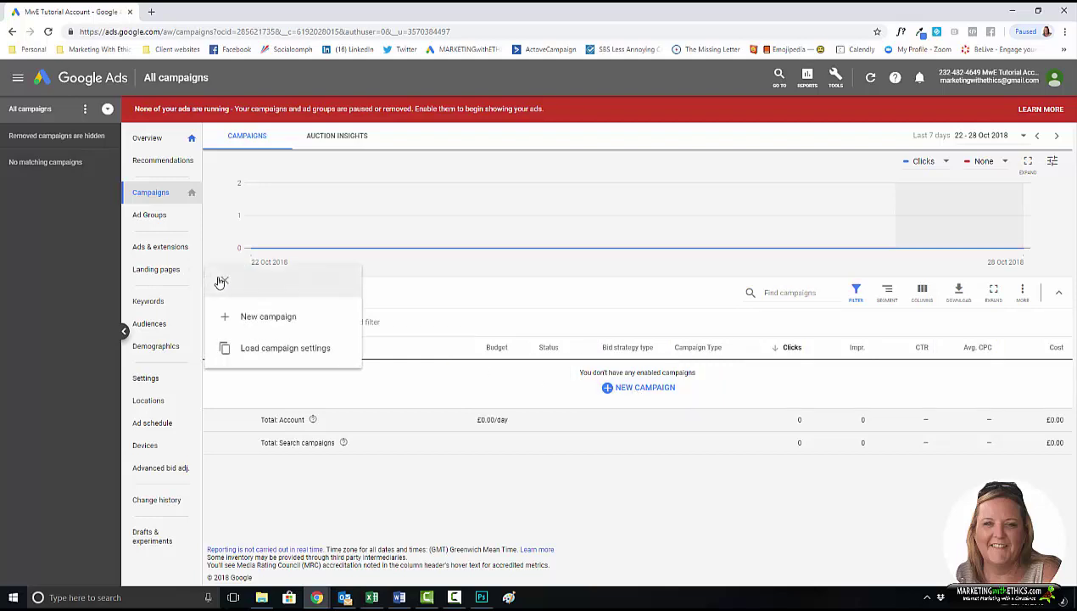
{"action": "left_click", "coordinate": [265, 319]}
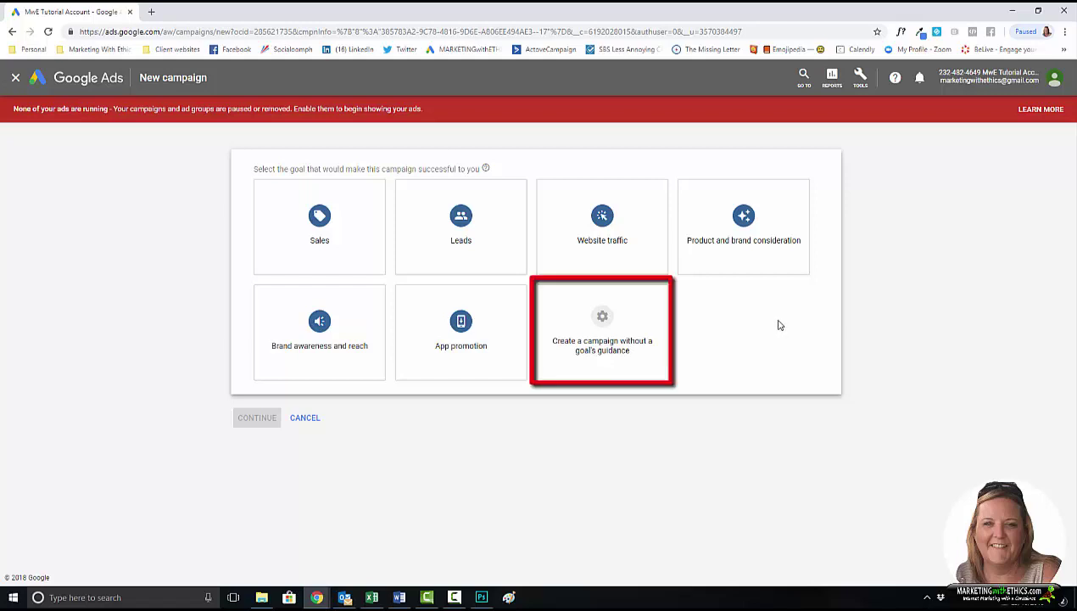
Step: Create a Search campaign without goal guidance, aimed at website visits, and continue to its settings
{"action": "left_click", "coordinate": [615, 325]}
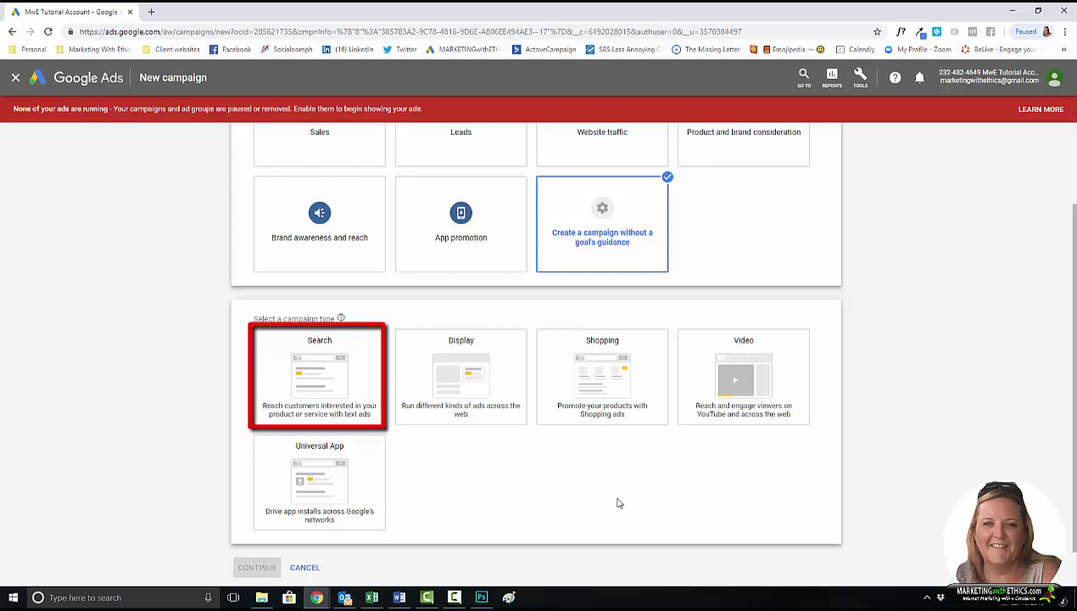
{"action": "left_click", "coordinate": [329, 374]}
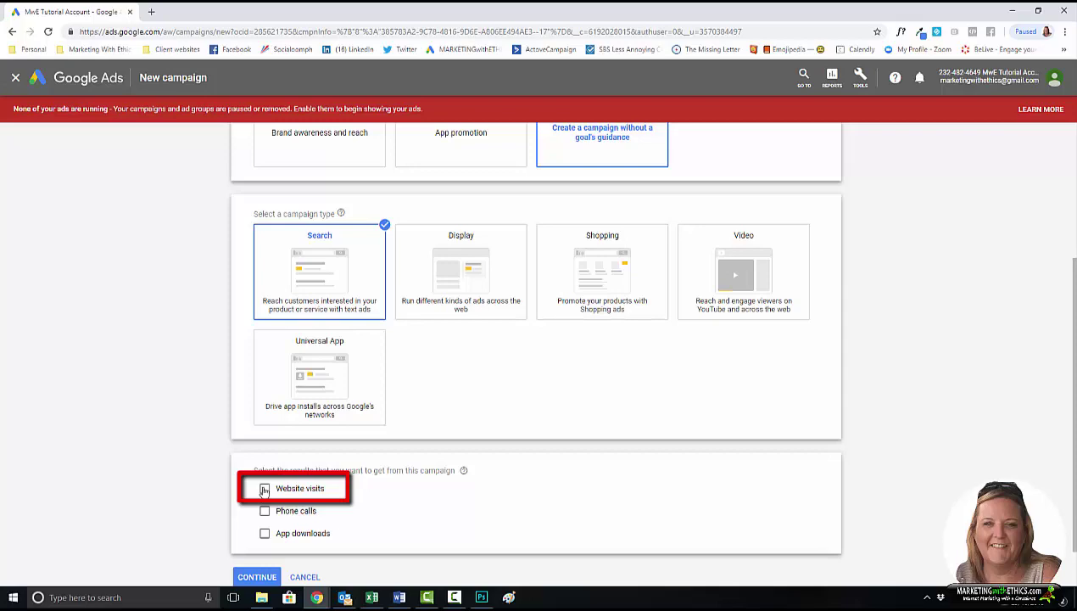
{"action": "left_click", "coordinate": [265, 489]}
{"action": "scroll", "coordinate": [394, 525], "scroll_direction": "down", "scroll_amount": 1}
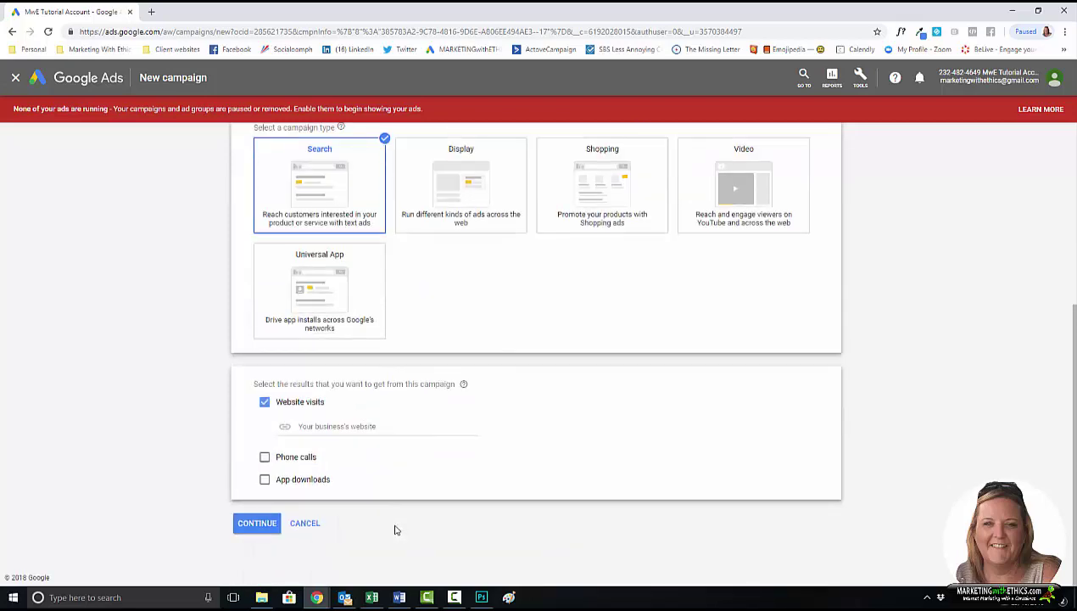
{"action": "left_click", "coordinate": [260, 524]}
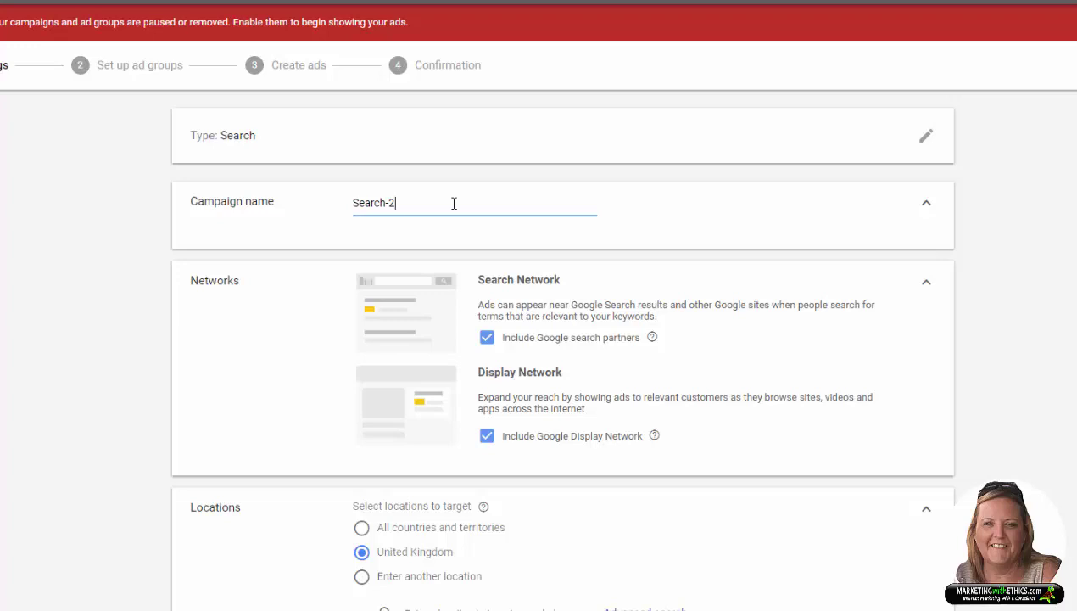
Step: Rename the campaign from Search-2 to 'AdWords management' and exclude the Google Display Network
{"action": "triple_click", "coordinate": [369, 201]}
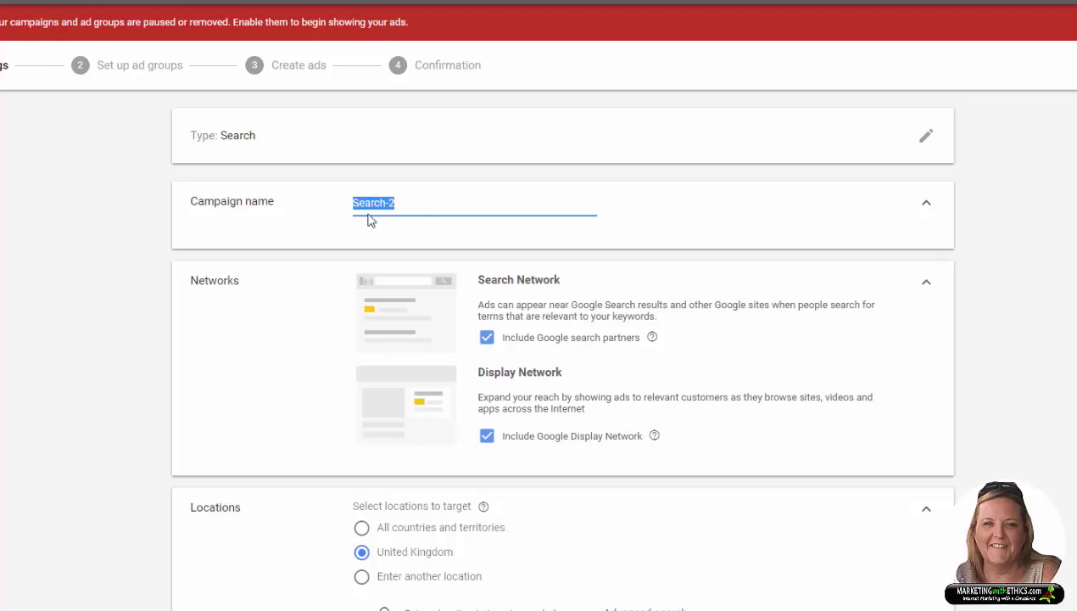
{"action": "type", "text": "AdWords"}
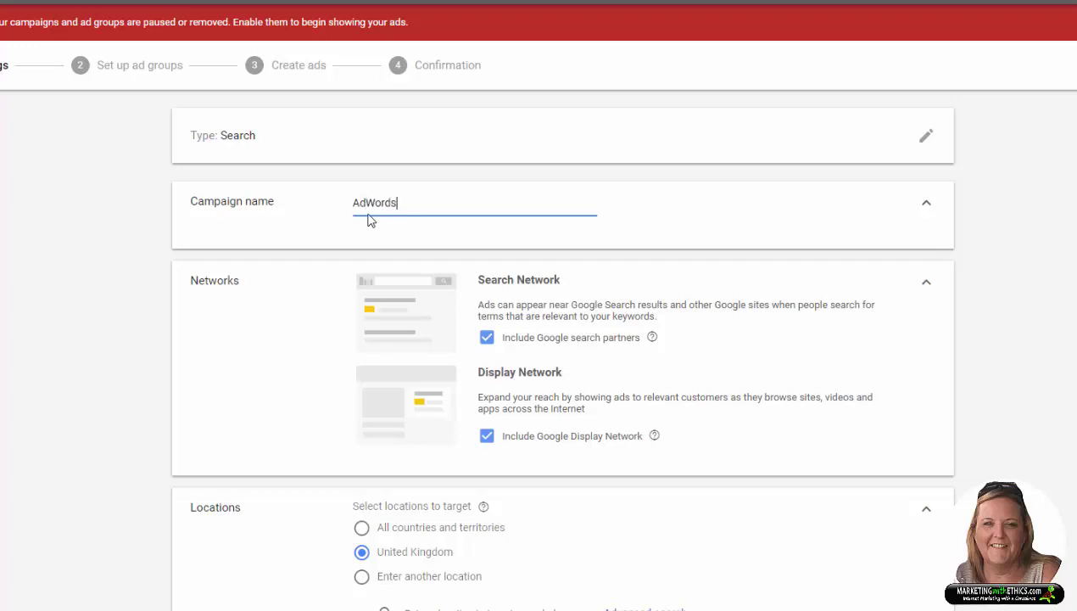
{"action": "type", "text": " management"}
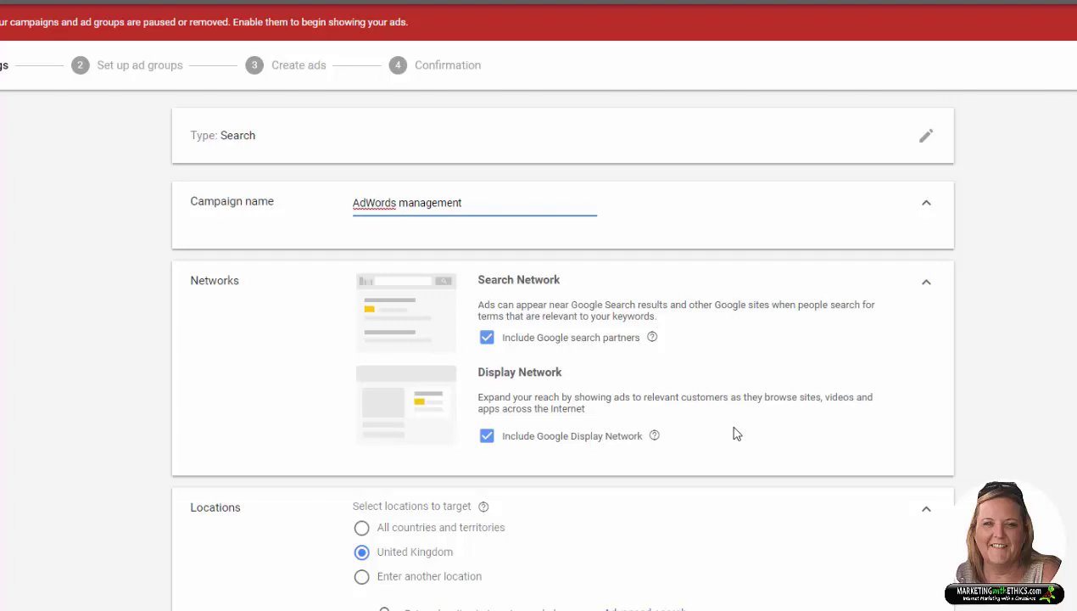
{"action": "left_click", "coordinate": [489, 438]}
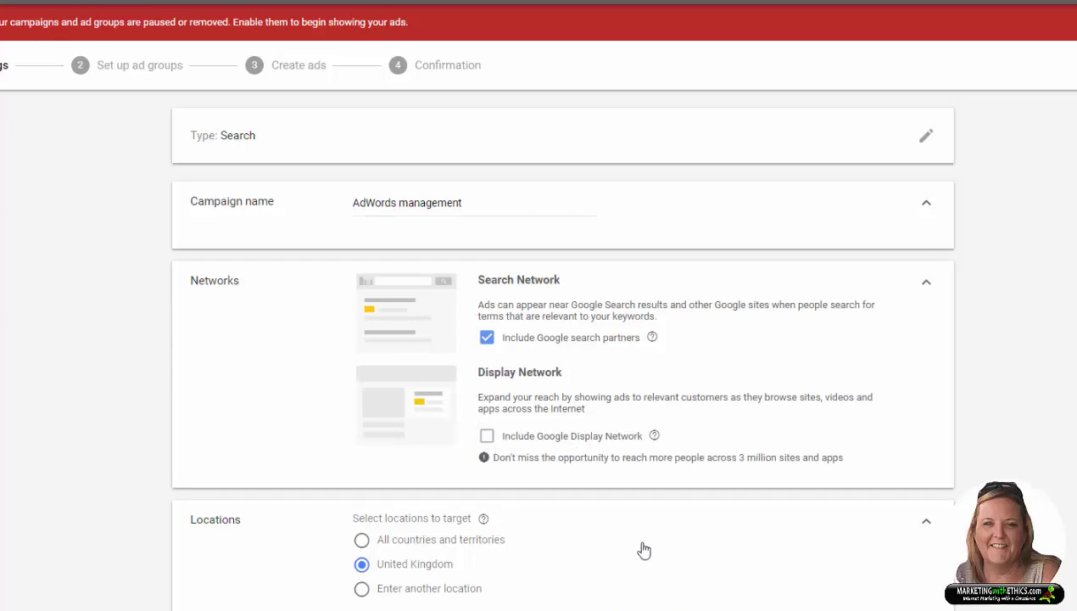
{"action": "scroll", "coordinate": [642, 543], "scroll_direction": "down", "scroll_amount": 3}
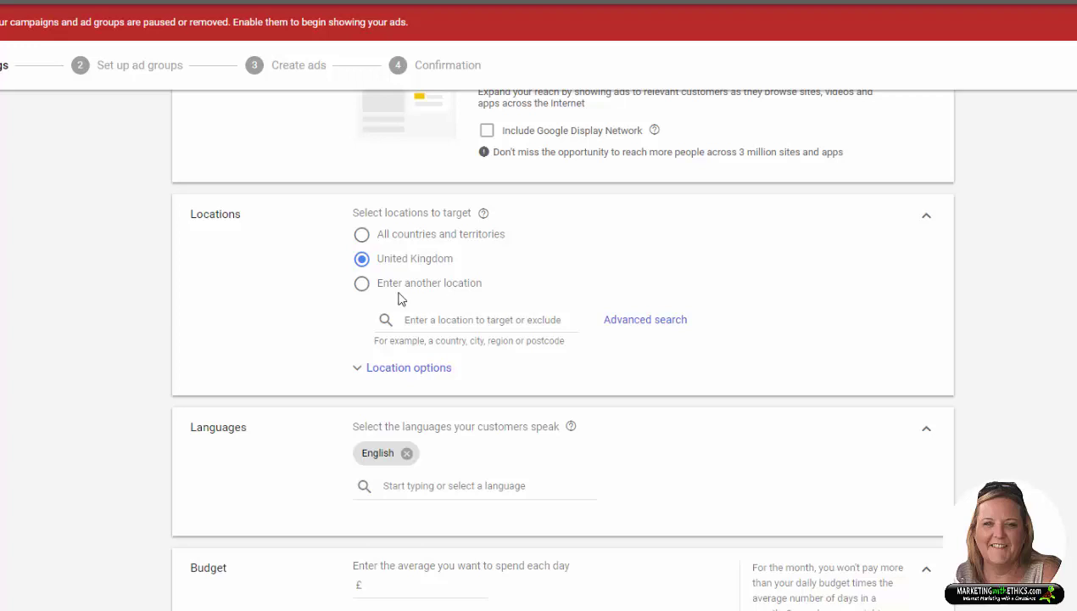
{"action": "left_click", "coordinate": [361, 291]}
{"action": "left_click", "coordinate": [448, 320]}
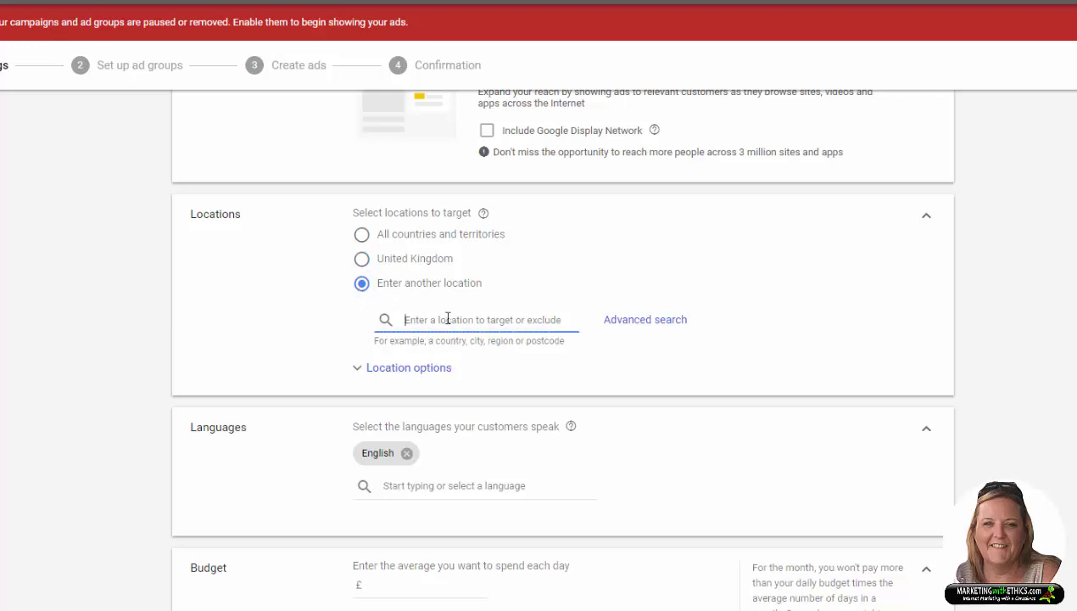
{"action": "type", "text": "london"}
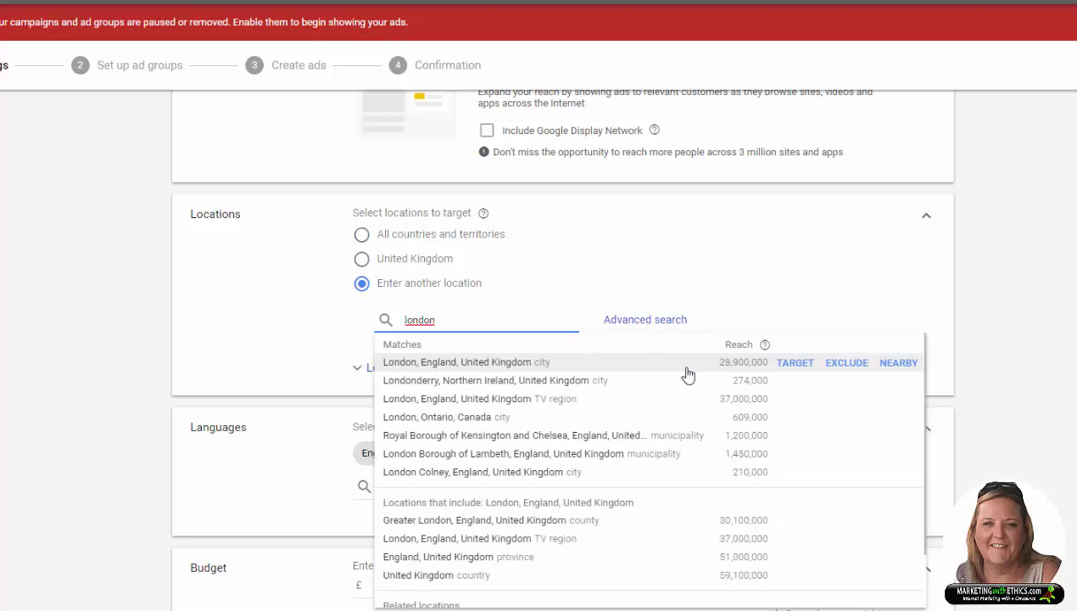
{"action": "left_click", "coordinate": [740, 373]}
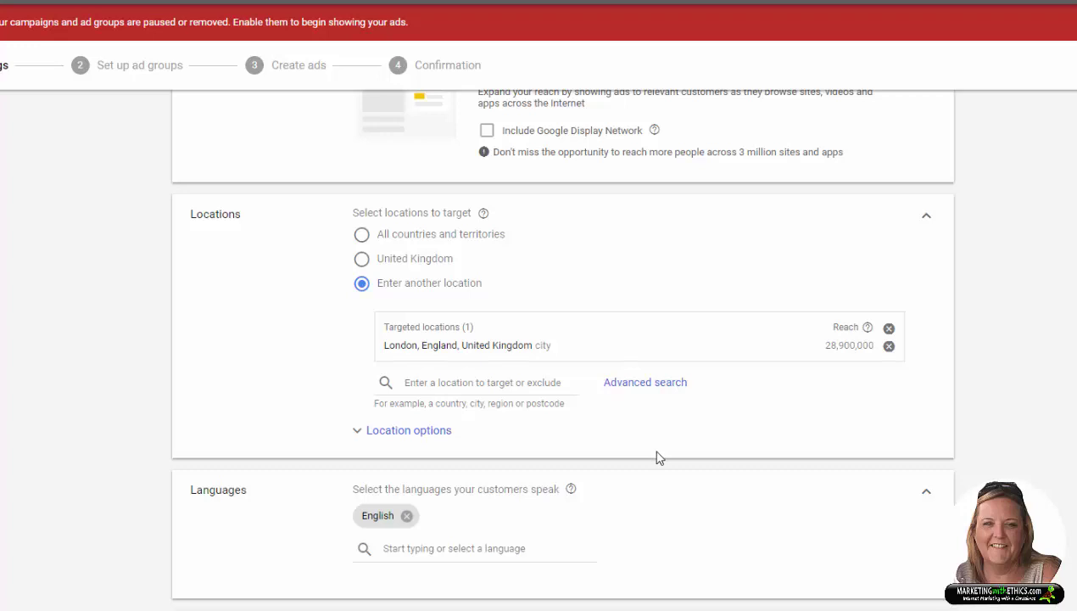
{"action": "left_click", "coordinate": [889, 343]}
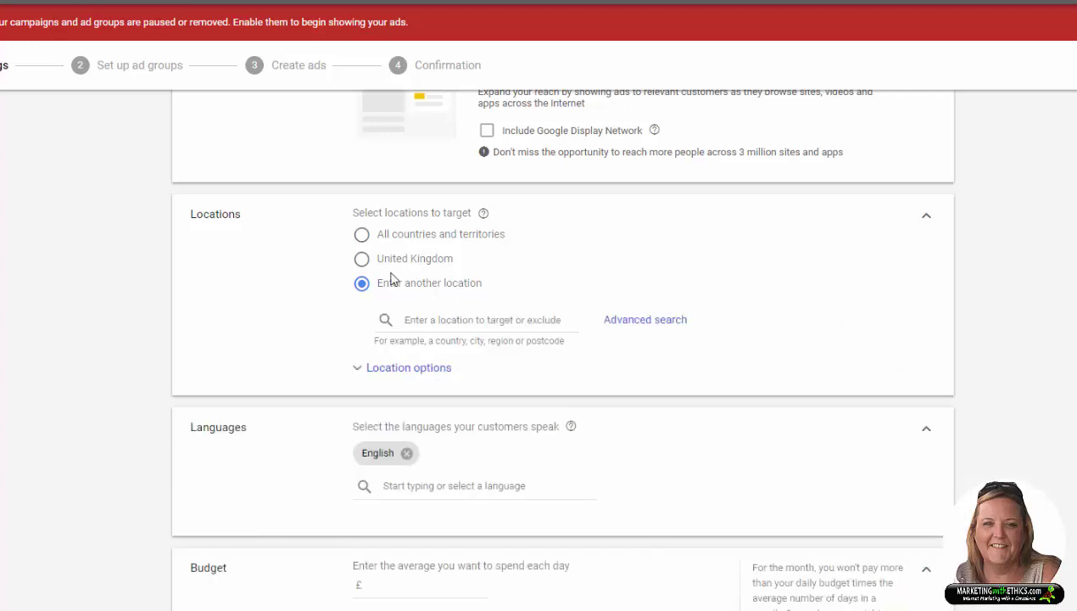
{"action": "left_click", "coordinate": [362, 259]}
{"action": "scroll", "coordinate": [653, 428], "scroll_direction": "down", "scroll_amount": 2}
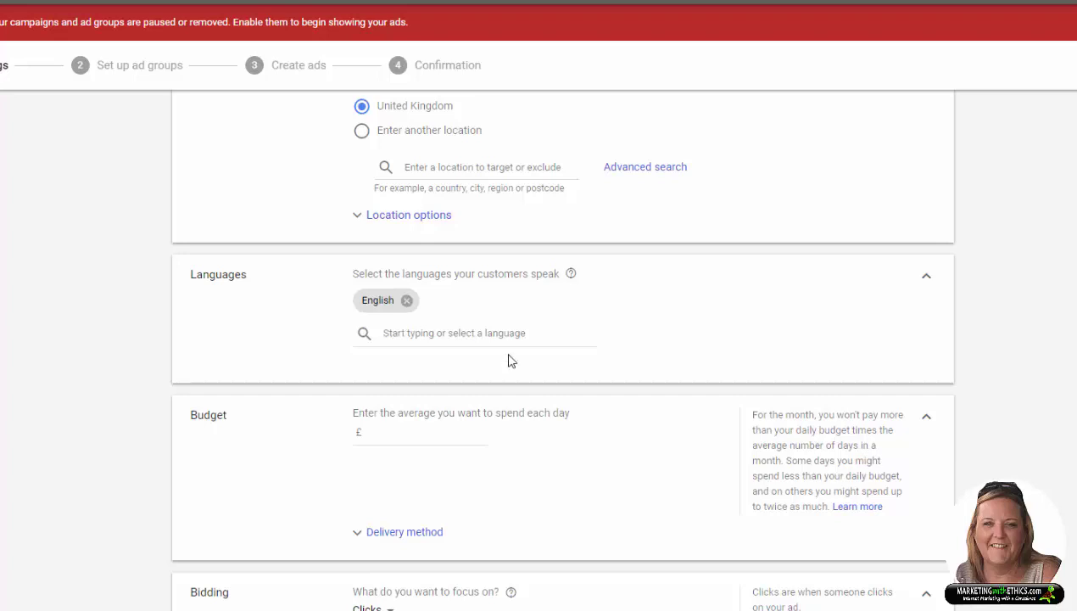
Step: Set a £10.00 average daily budget and reveal delivery methods, keeping Standard delivery
{"action": "scroll", "coordinate": [627, 483], "scroll_direction": "down", "scroll_amount": 1}
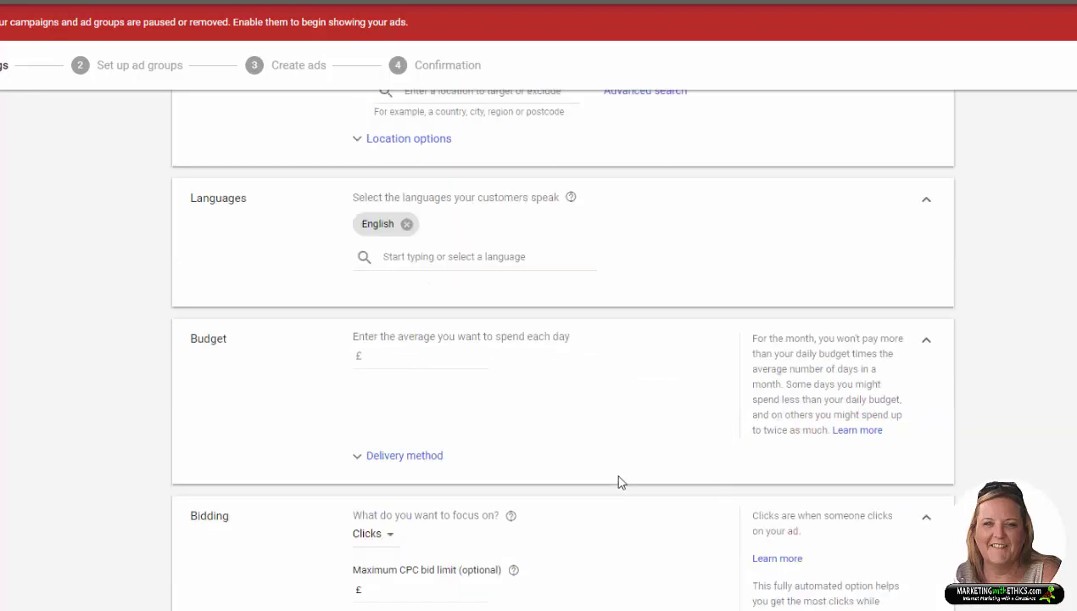
{"action": "left_click", "coordinate": [386, 356]}
{"action": "type", "text": "10.00"}
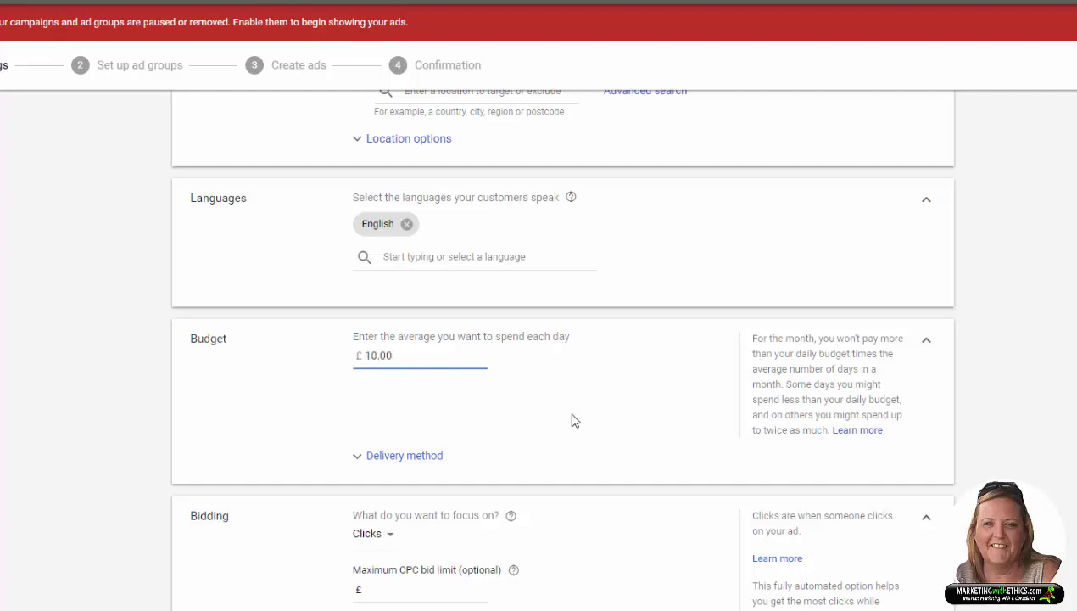
{"action": "left_click", "coordinate": [573, 420]}
{"action": "left_click", "coordinate": [420, 460]}
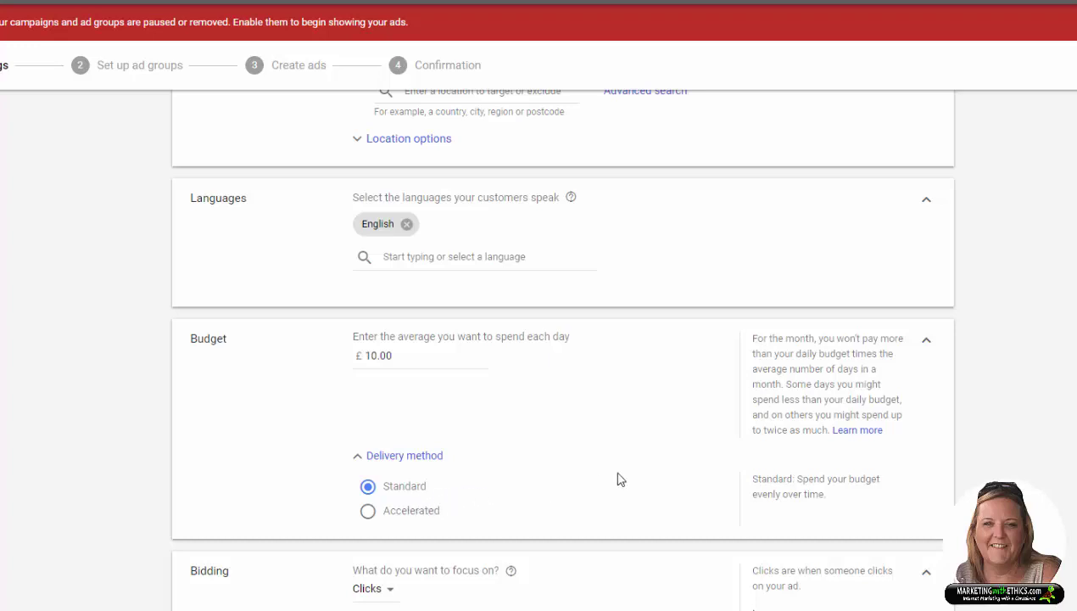
{"action": "scroll", "coordinate": [617, 479], "scroll_direction": "down", "scroll_amount": 3}
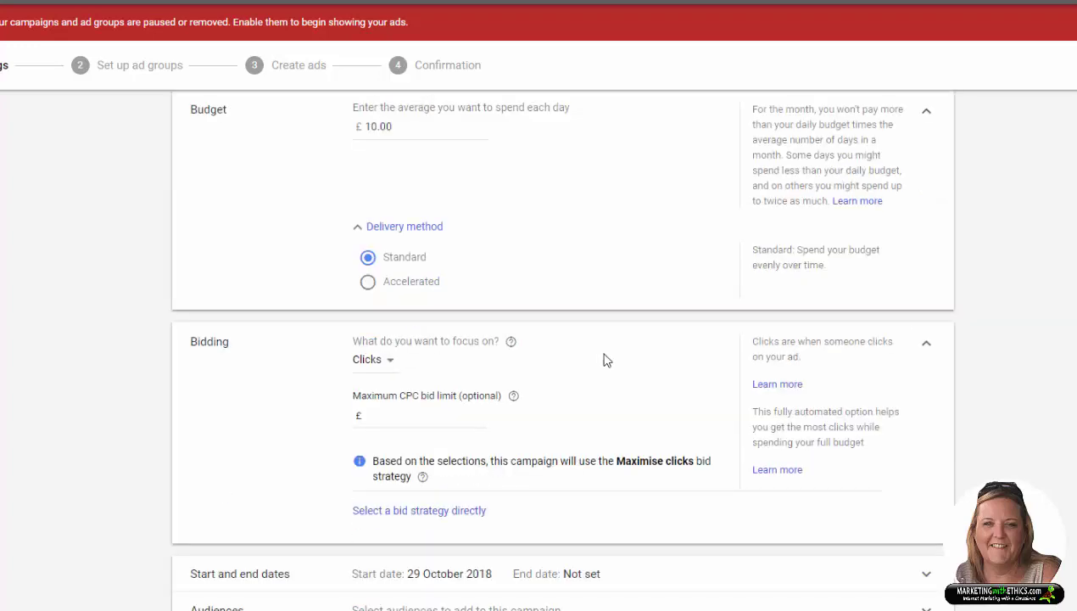
Step: Keep bidding focused on Clicks with a £5.00 maximum CPC limit, using the Maximise clicks strategy
{"action": "left_click", "coordinate": [385, 362]}
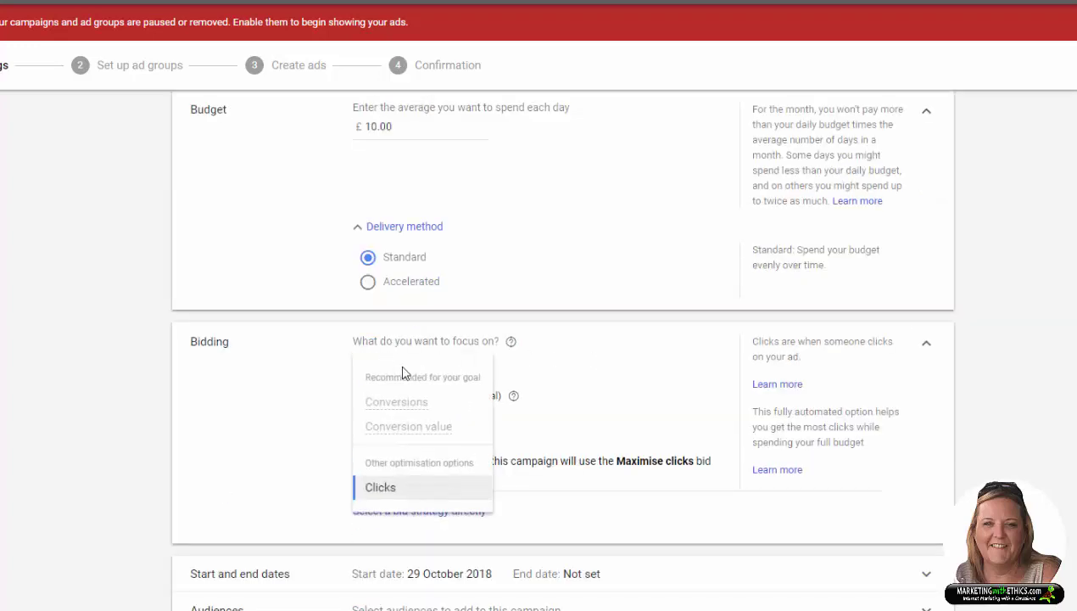
{"action": "left_click", "coordinate": [441, 491]}
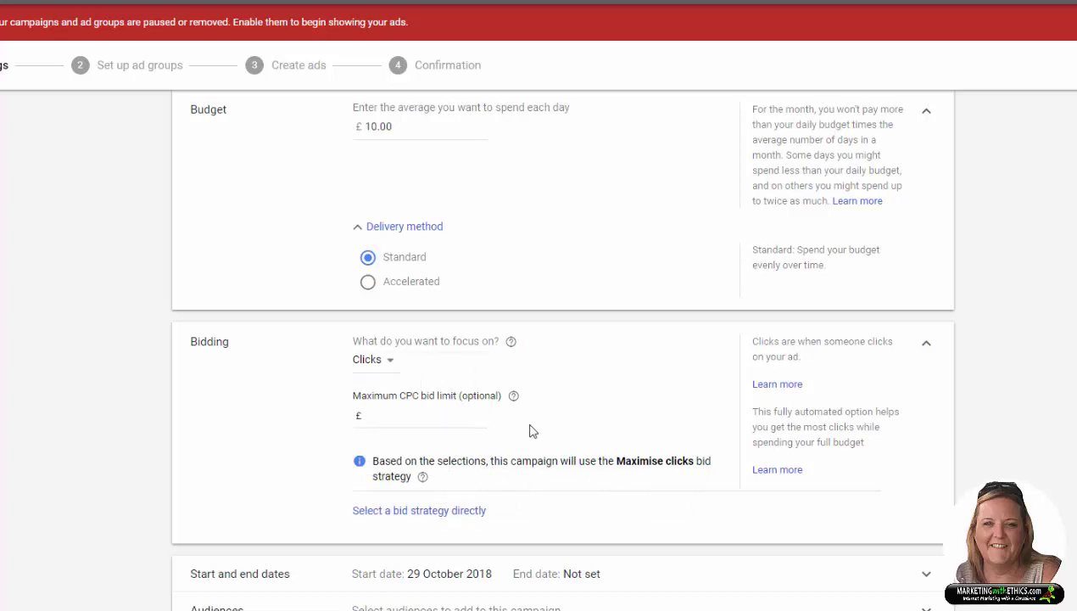
{"action": "left_click", "coordinate": [393, 417]}
{"action": "left_click", "coordinate": [405, 415]}
{"action": "type", "text": "5"}
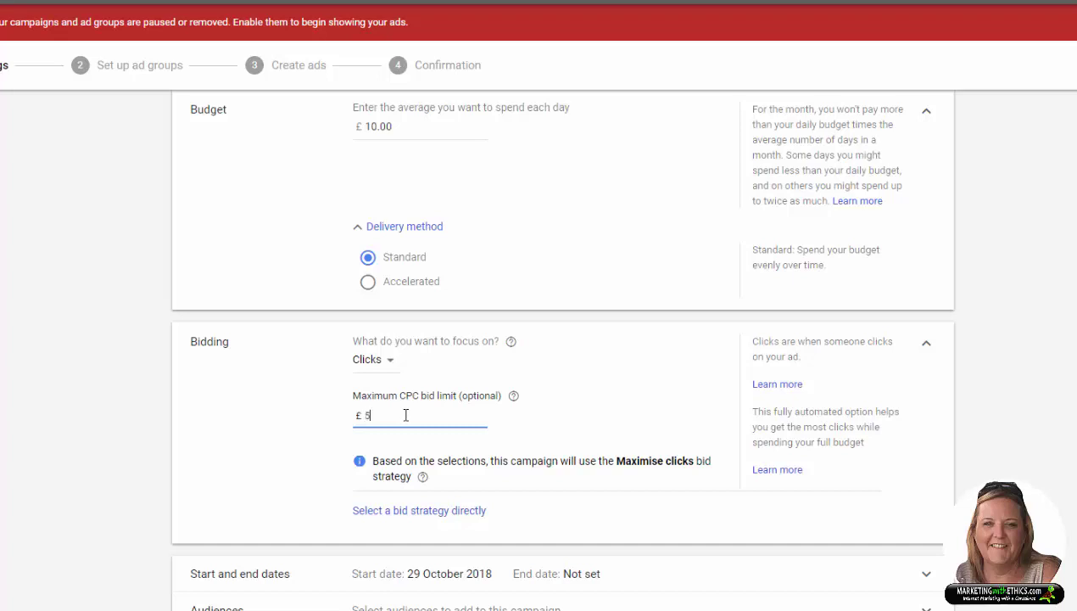
{"action": "type", "text": ".00"}
{"action": "left_click", "coordinate": [584, 419]}
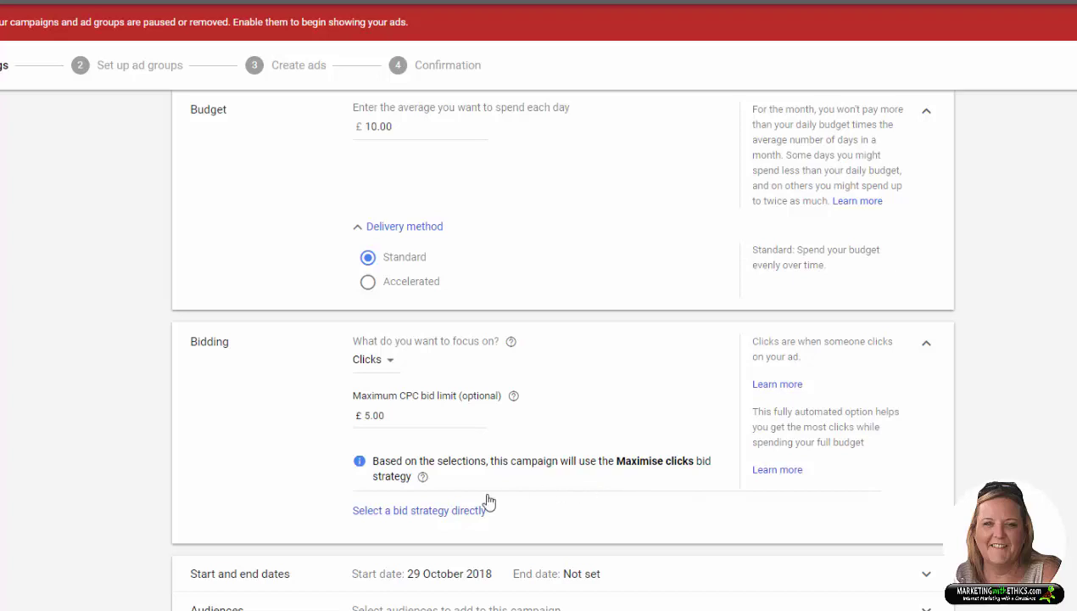
{"action": "left_click", "coordinate": [443, 512]}
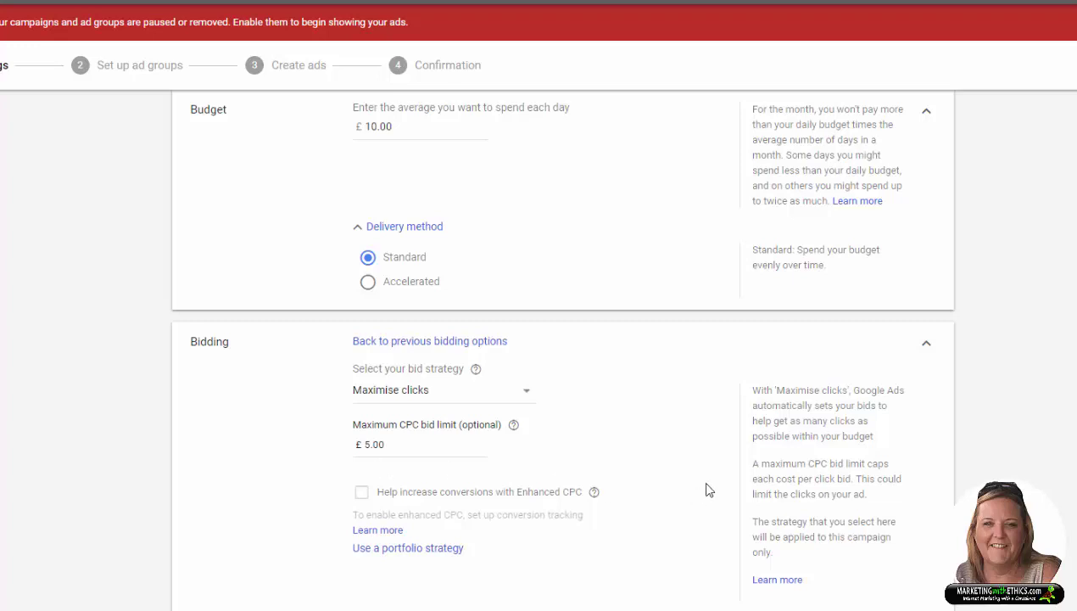
{"action": "scroll", "coordinate": [671, 481], "scroll_direction": "down", "scroll_amount": 1}
{"action": "scroll", "coordinate": [671, 481], "scroll_direction": "down", "scroll_amount": 1}
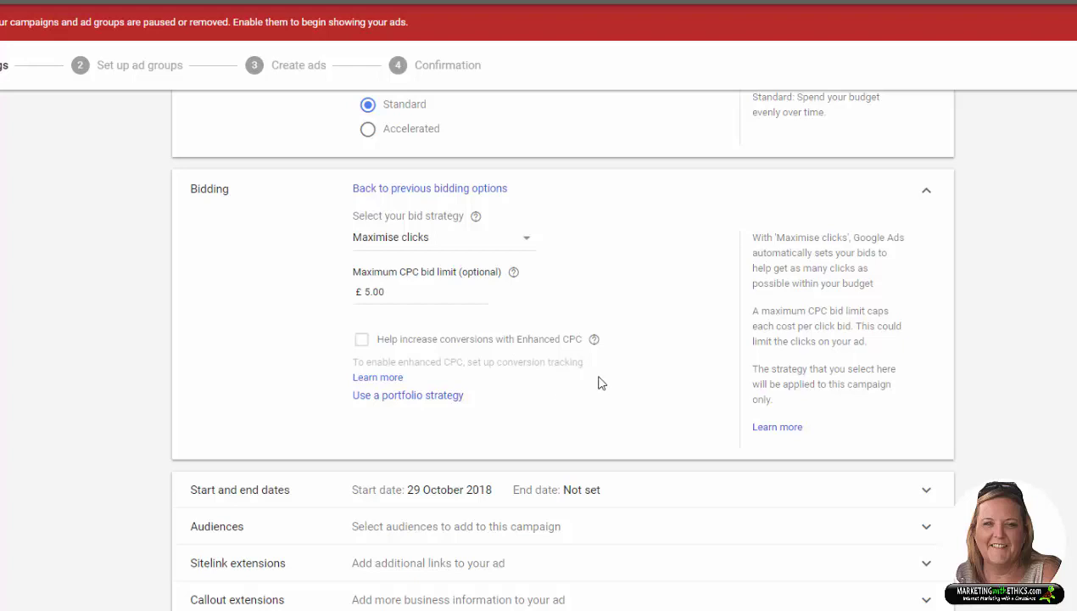
{"action": "scroll", "coordinate": [848, 377], "scroll_direction": "down", "scroll_amount": 1}
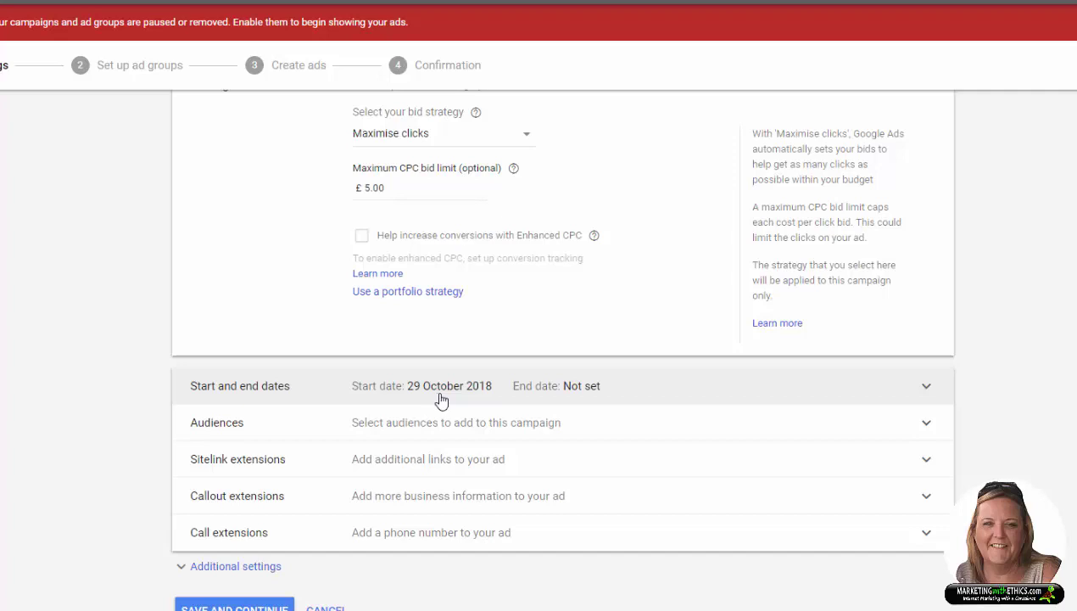
Step: Expand the Audiences section, browse detailed demographics, and return to the top-level audience categories
{"action": "left_click", "coordinate": [904, 401]}
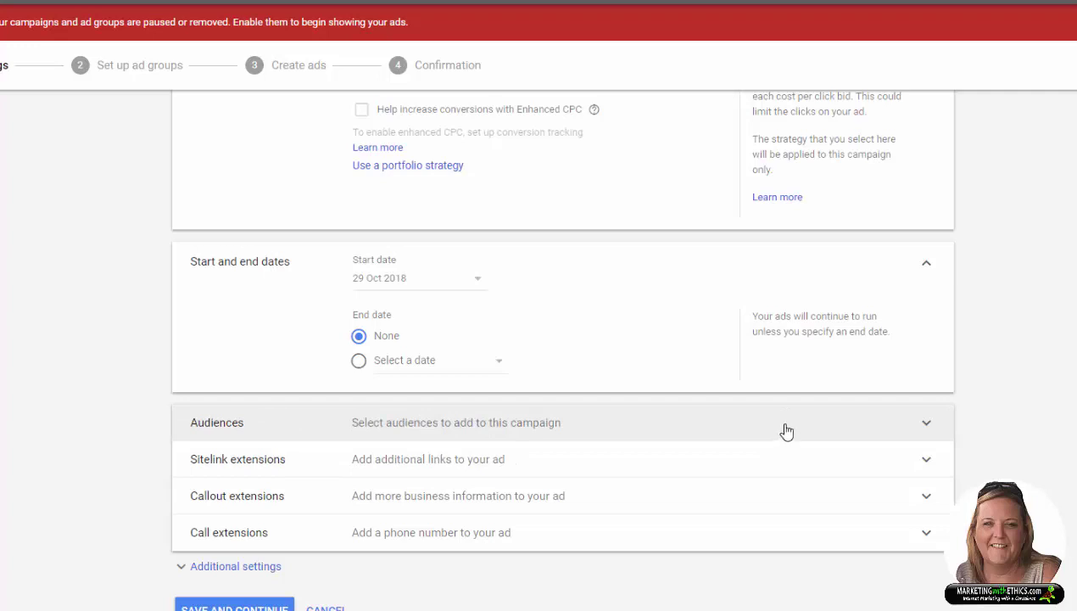
{"action": "left_click", "coordinate": [926, 425]}
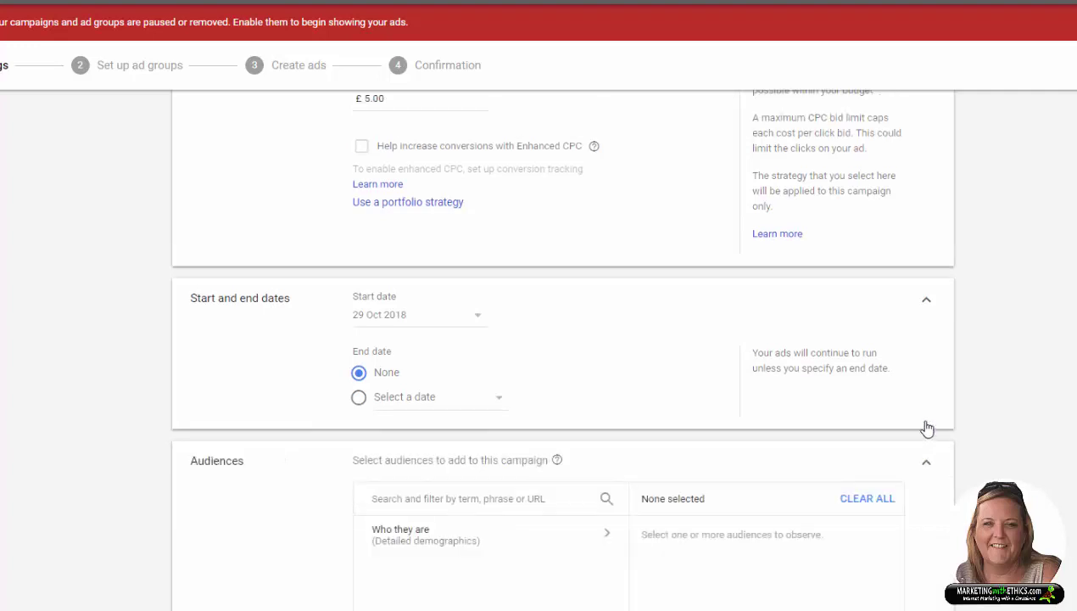
{"action": "scroll", "coordinate": [1039, 447], "scroll_direction": "down", "scroll_amount": 3}
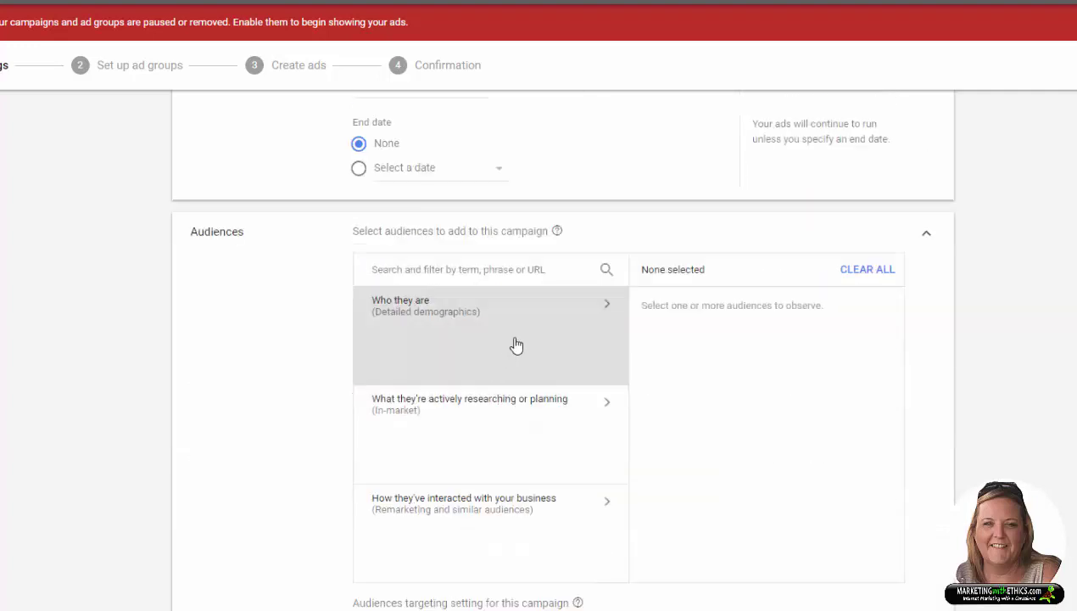
{"action": "left_click", "coordinate": [609, 311]}
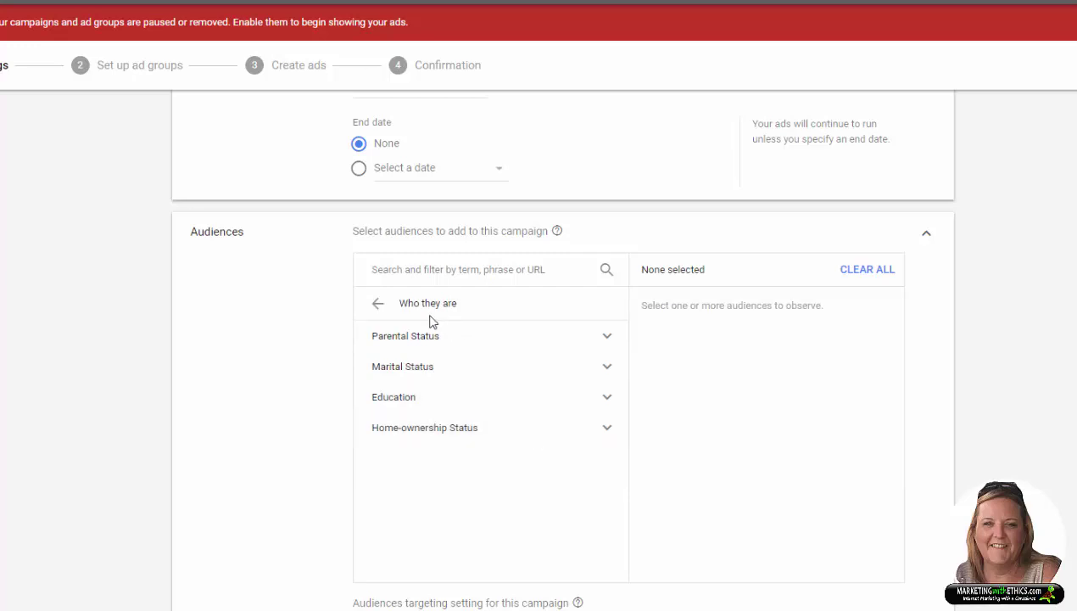
{"action": "left_click", "coordinate": [377, 303]}
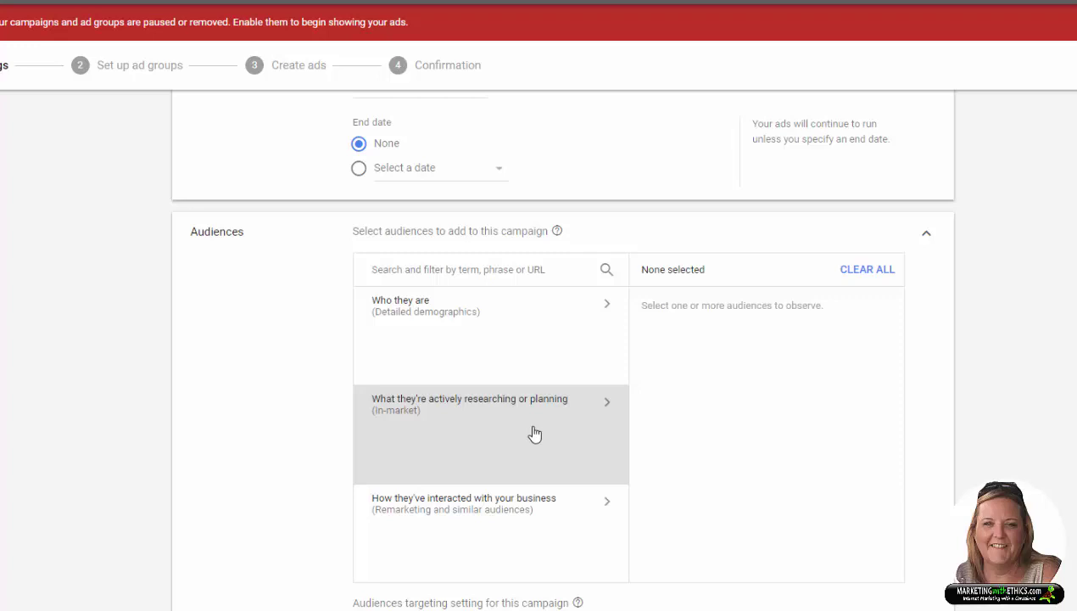
Step: Add Make-up & Cosmetics from Beauty Products & Services as an in-market audience
{"action": "left_click", "coordinate": [609, 413]}
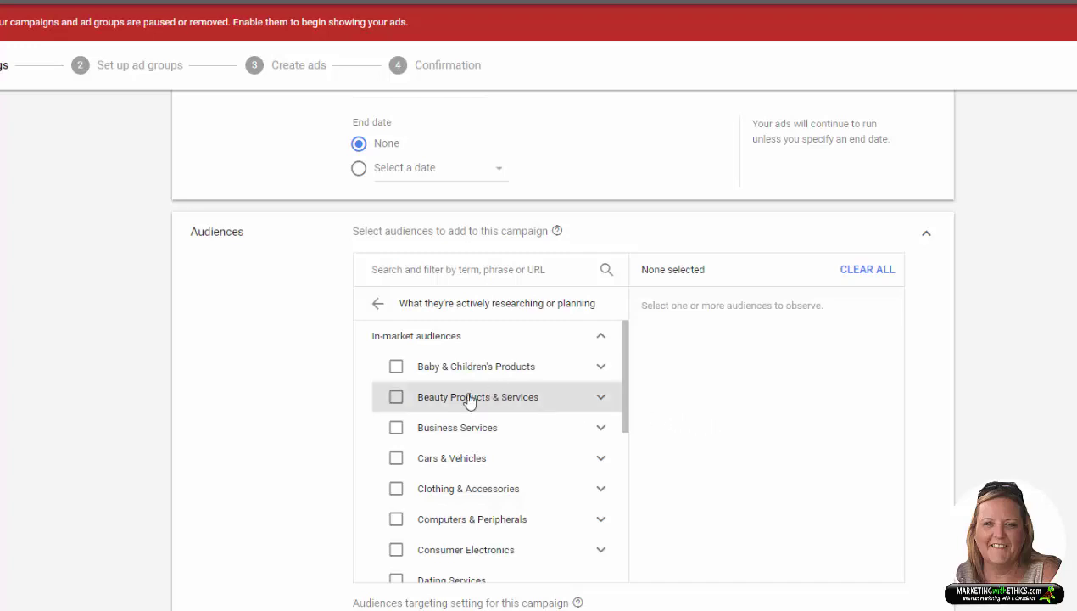
{"action": "left_click", "coordinate": [600, 400]}
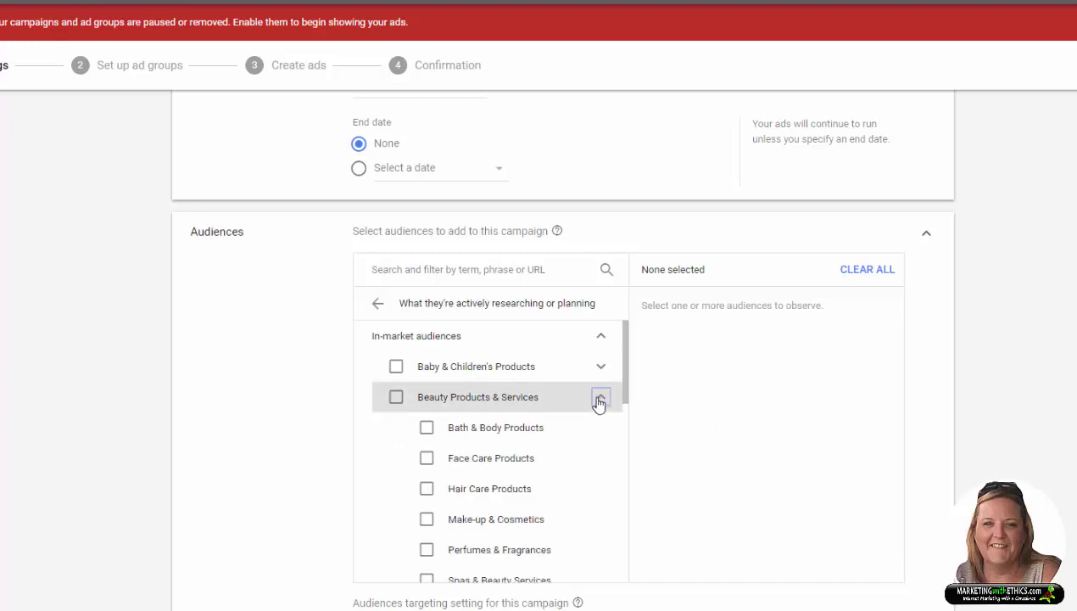
{"action": "left_click", "coordinate": [426, 519]}
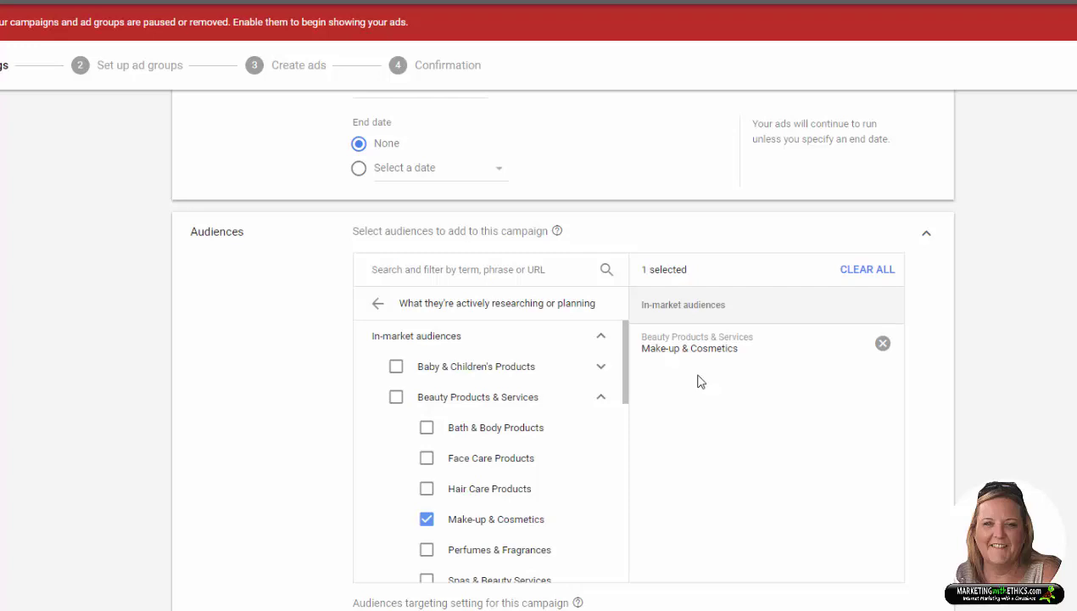
{"action": "scroll", "coordinate": [697, 382], "scroll_direction": "down", "scroll_amount": 1}
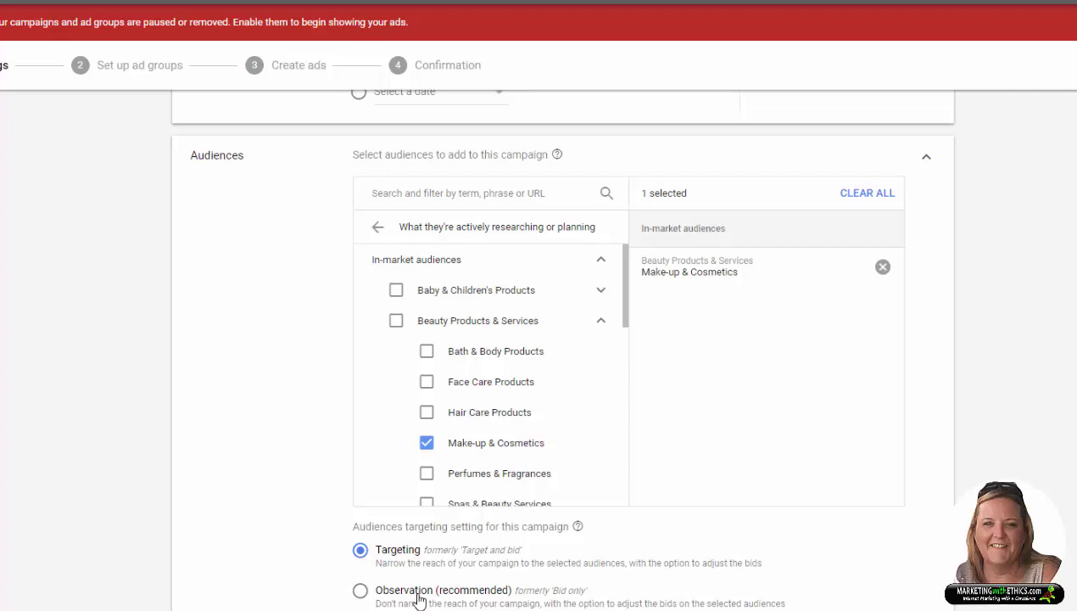
Step: Switch the audience setting to Observation and remove Make-up & Cosmetics, leaving none selected
{"action": "left_click", "coordinate": [361, 593]}
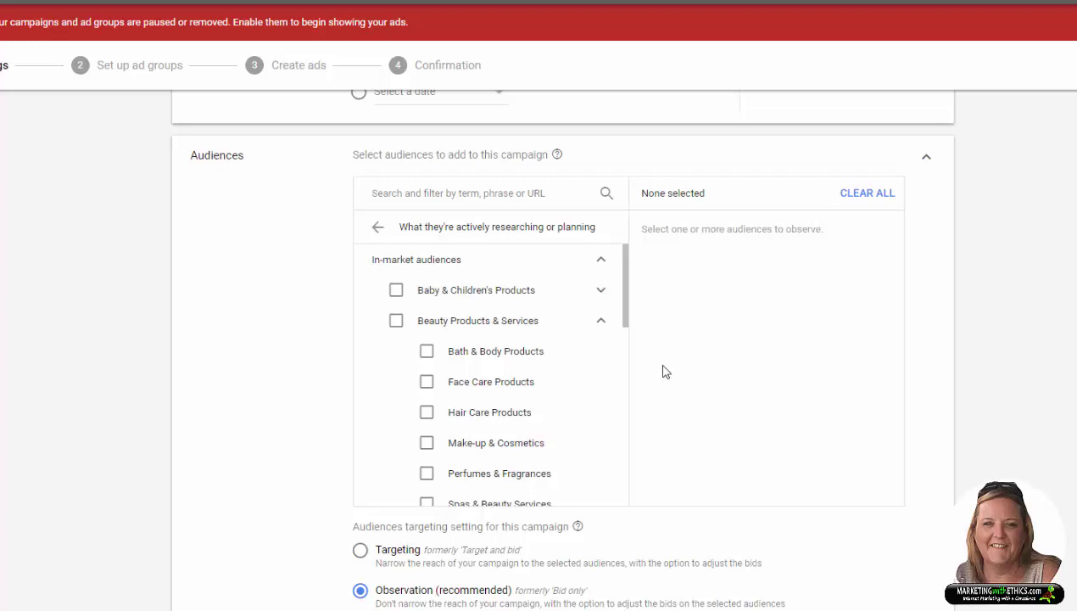
{"action": "left_click", "coordinate": [426, 443]}
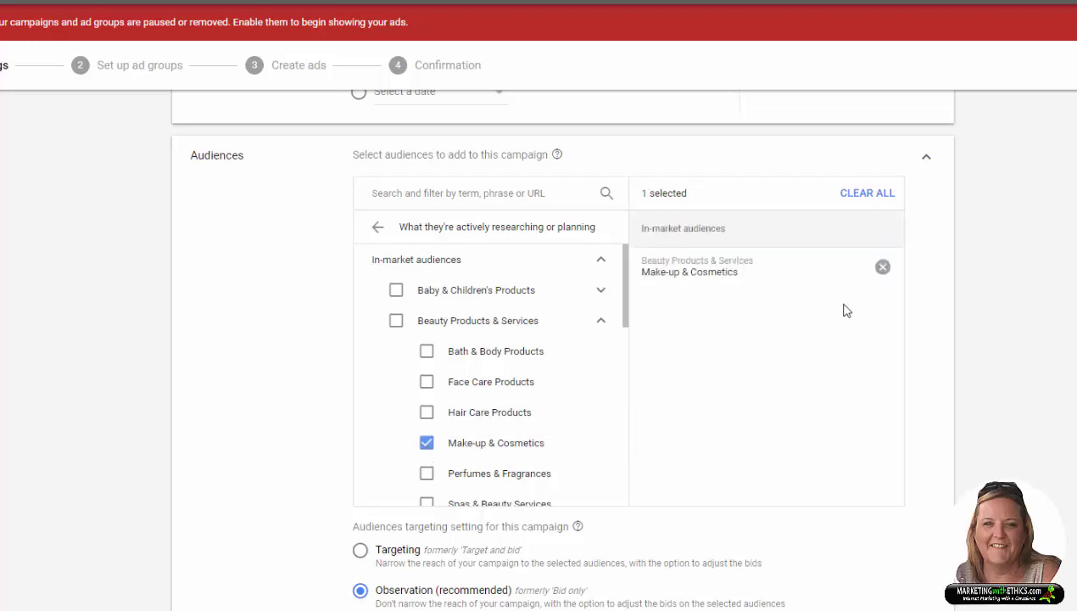
{"action": "left_click", "coordinate": [883, 270]}
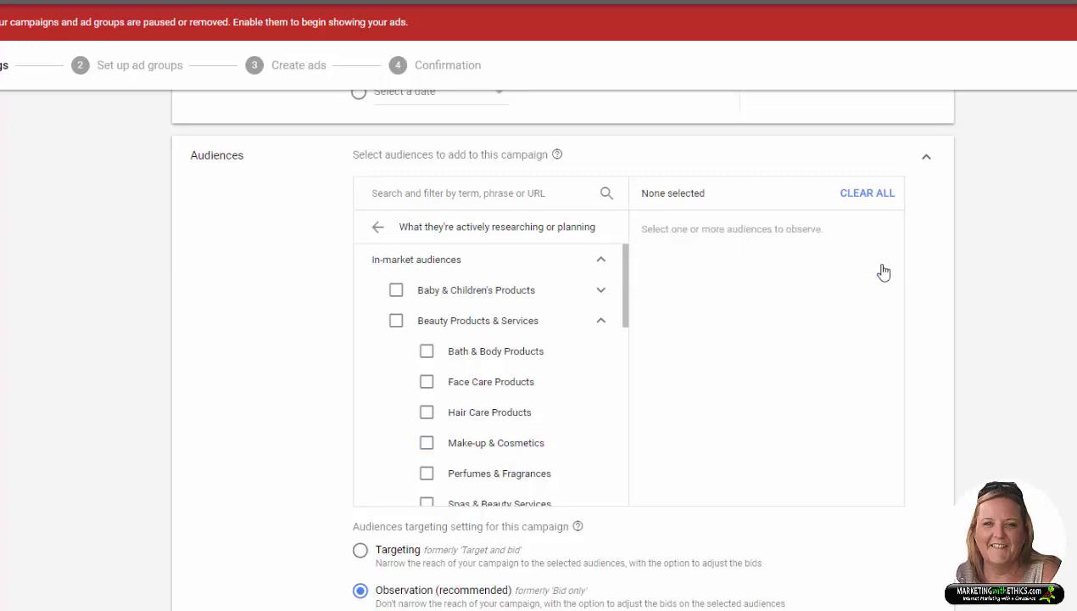
{"action": "left_click", "coordinate": [438, 191]}
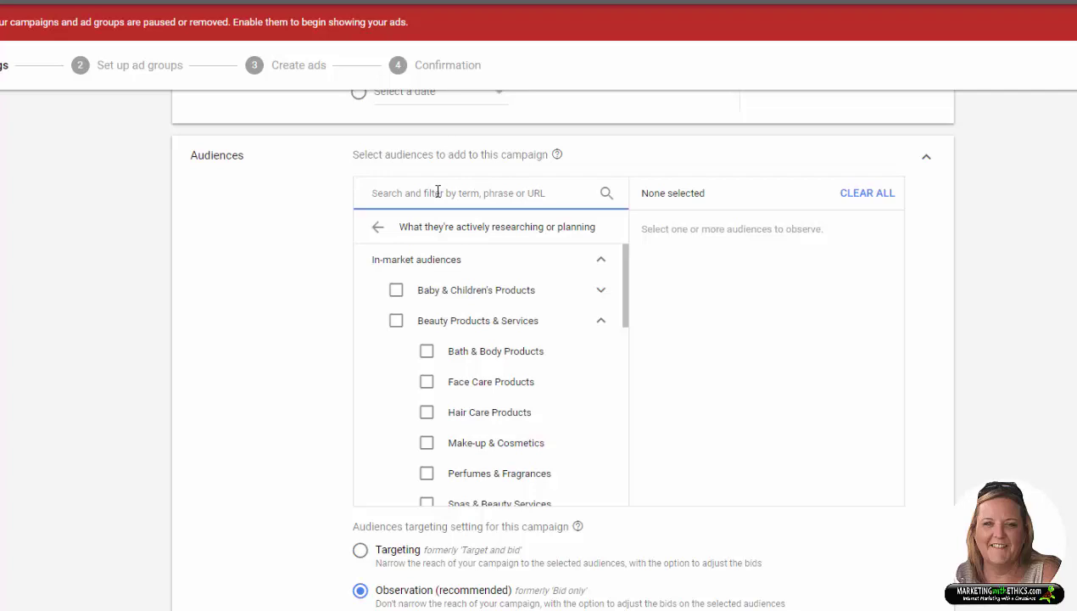
Step: Search audiences for 'adwords' and add Advertising & Marketing Services
{"action": "type", "text": "adwords"}
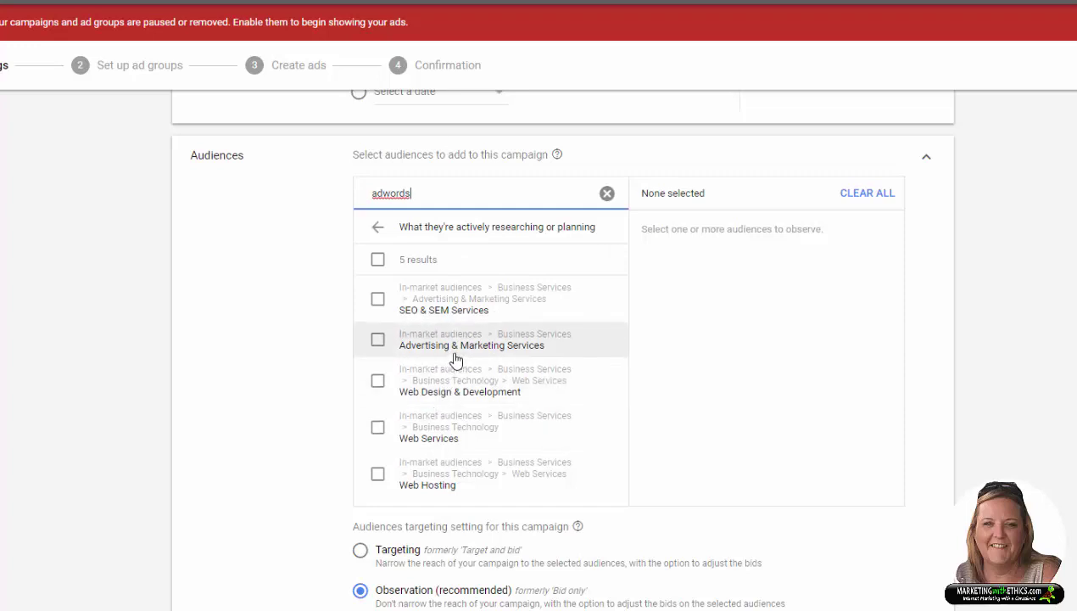
{"action": "left_click", "coordinate": [377, 341]}
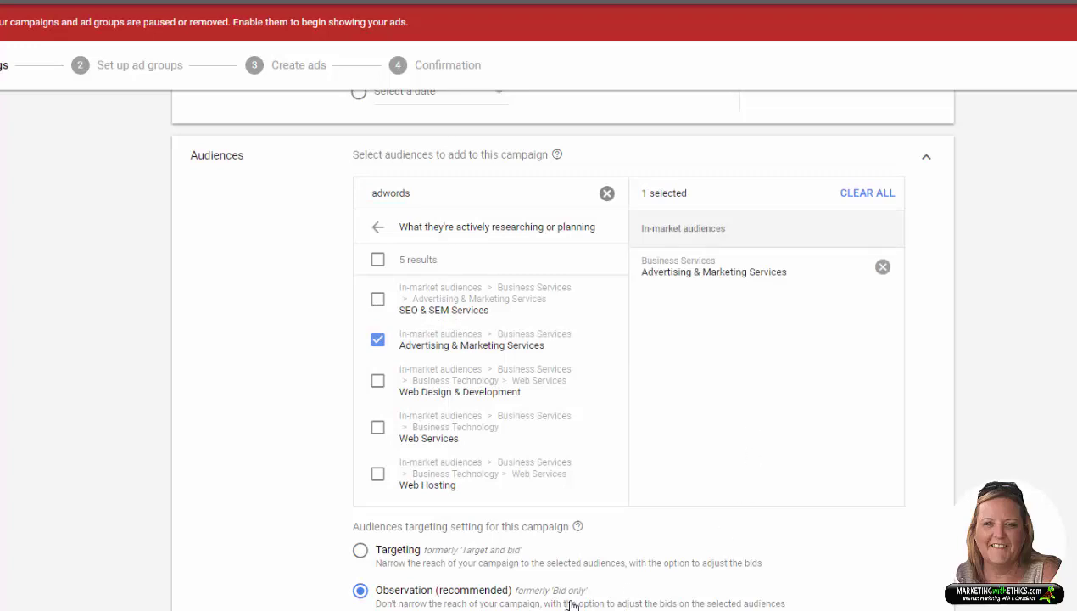
{"action": "scroll", "coordinate": [672, 563], "scroll_direction": "down", "scroll_amount": 3}
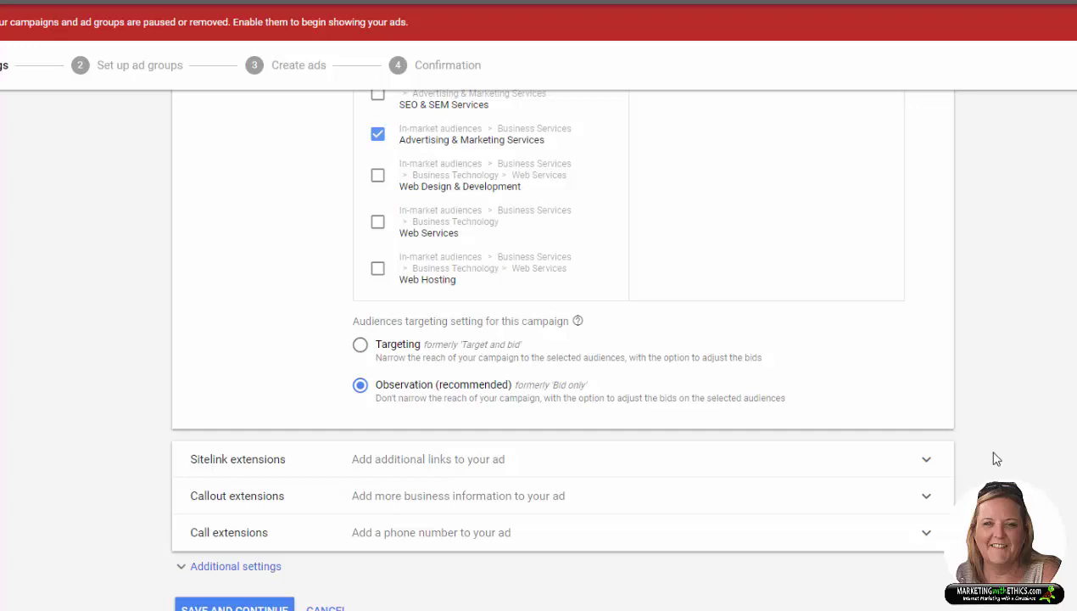
Step: Expand Sitelink extensions and keep them applied at Account level
{"action": "left_click", "coordinate": [926, 463]}
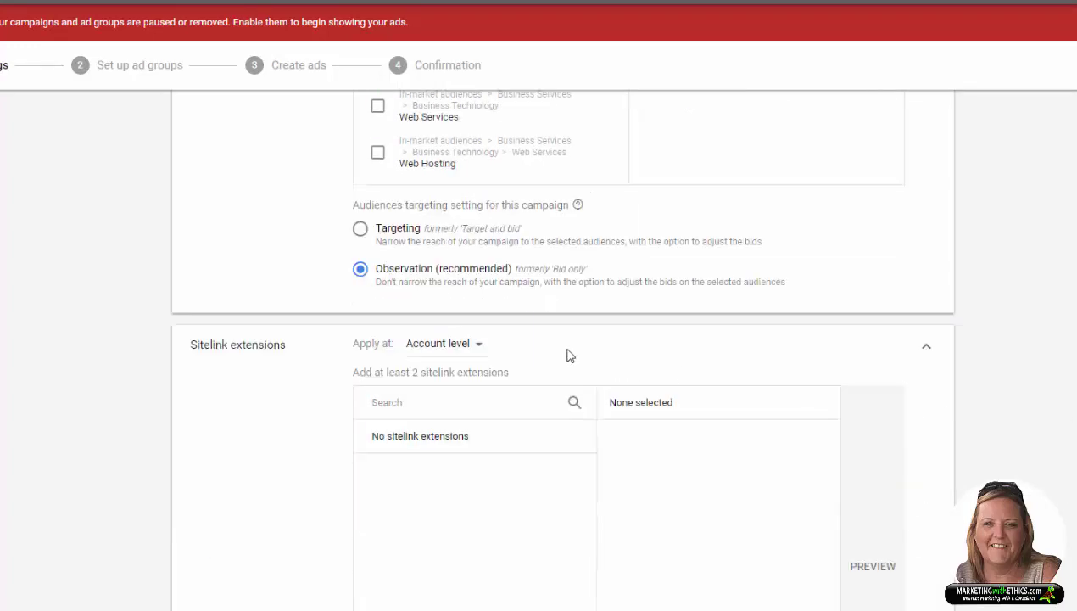
{"action": "left_click", "coordinate": [479, 347]}
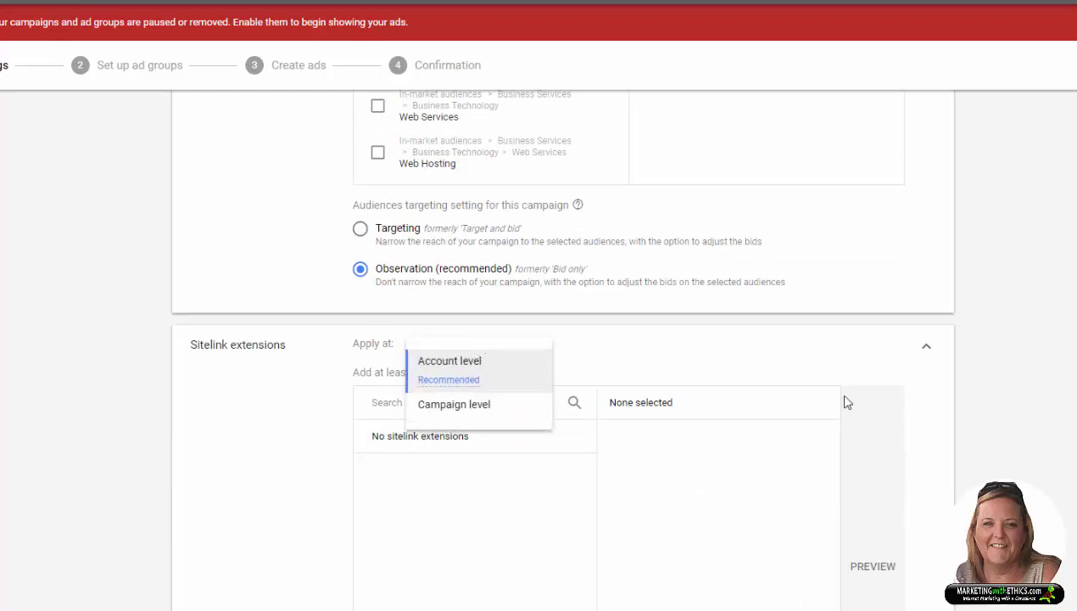
{"action": "key", "text": "Escape"}
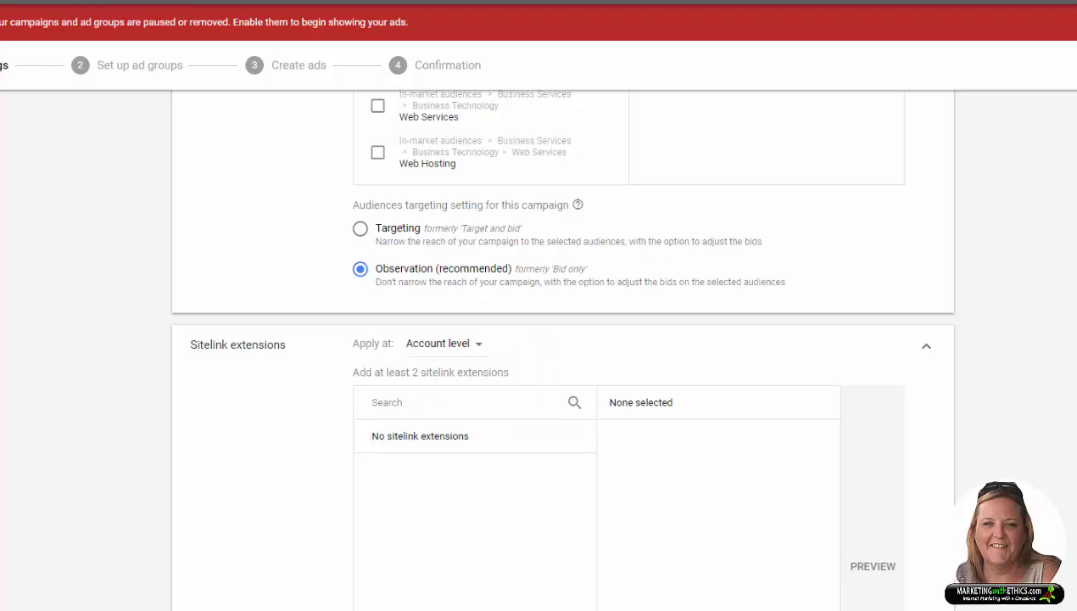
{"action": "scroll", "coordinate": [509, 485], "scroll_direction": "down", "scroll_amount": 1}
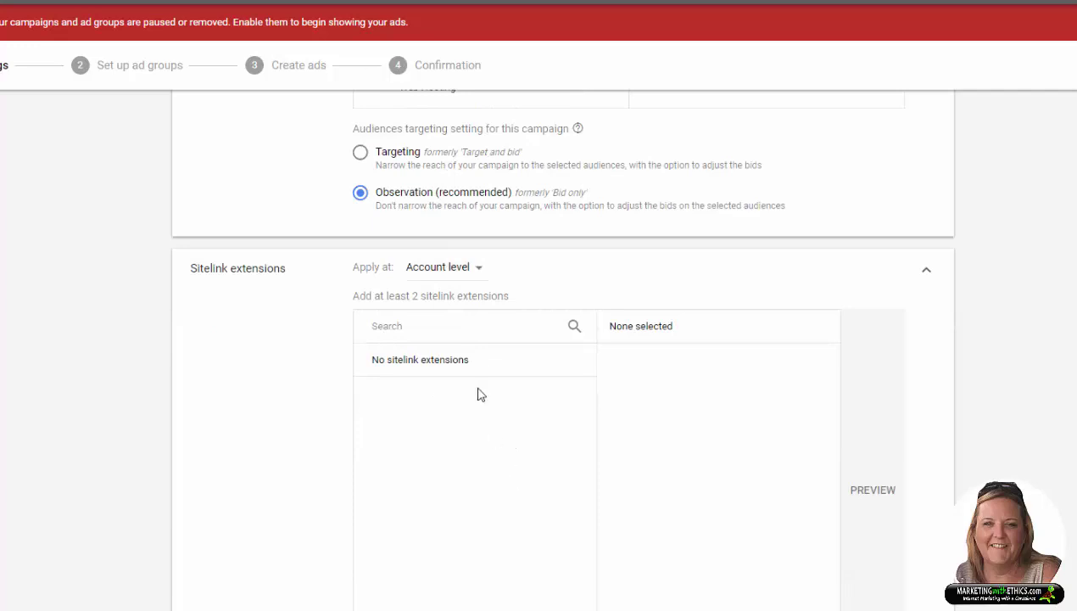
{"action": "scroll", "coordinate": [488, 388], "scroll_direction": "down", "scroll_amount": 1}
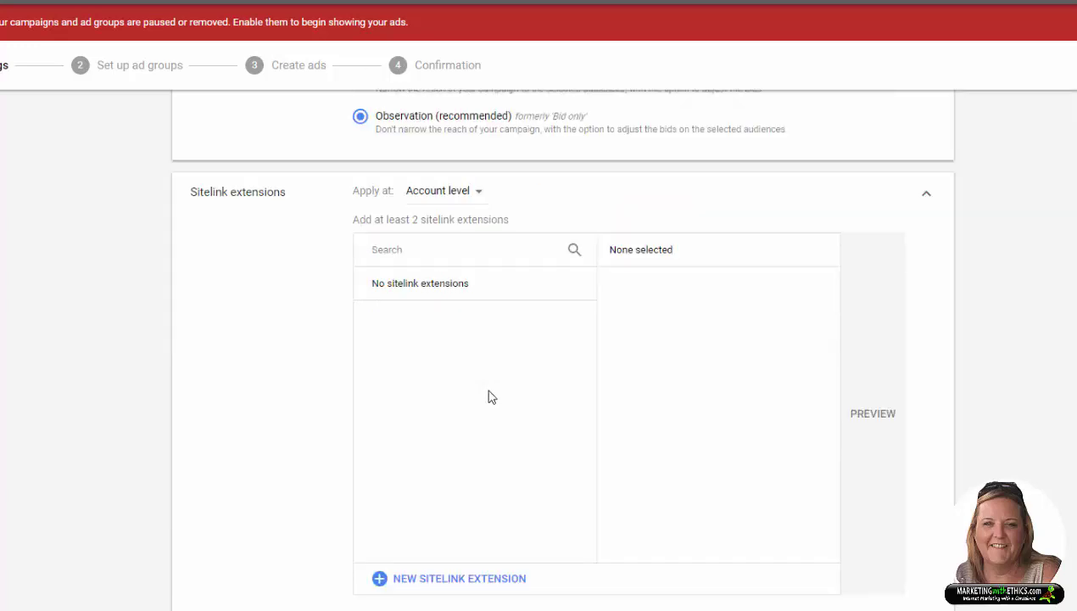
Step: Start a new sitelink with link text 'Facebook Advertising'
{"action": "left_click", "coordinate": [444, 587]}
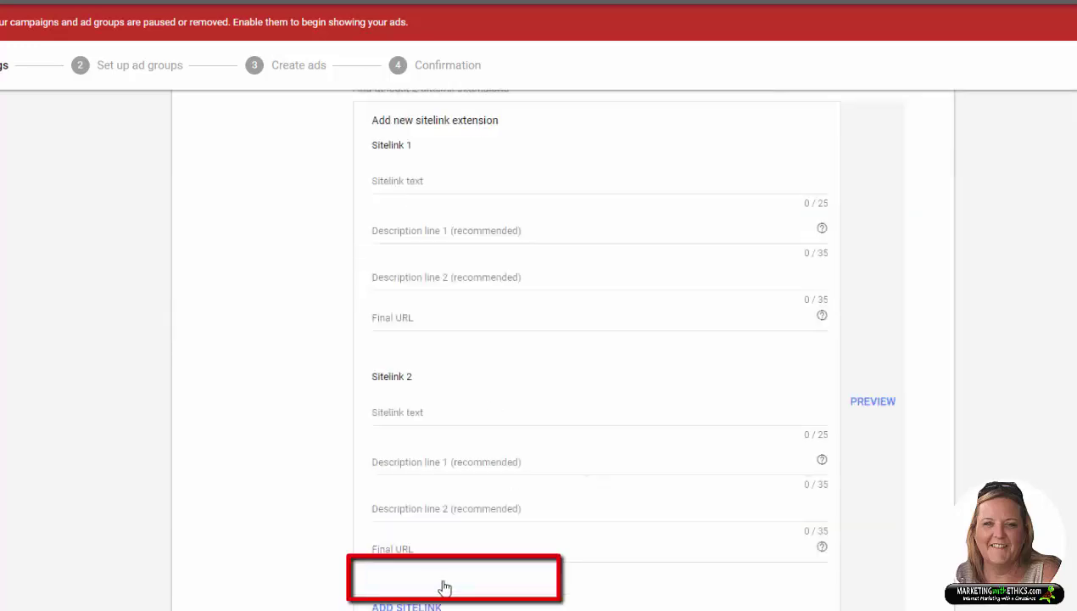
{"action": "scroll", "coordinate": [570, 550], "scroll_direction": "down", "scroll_amount": 1}
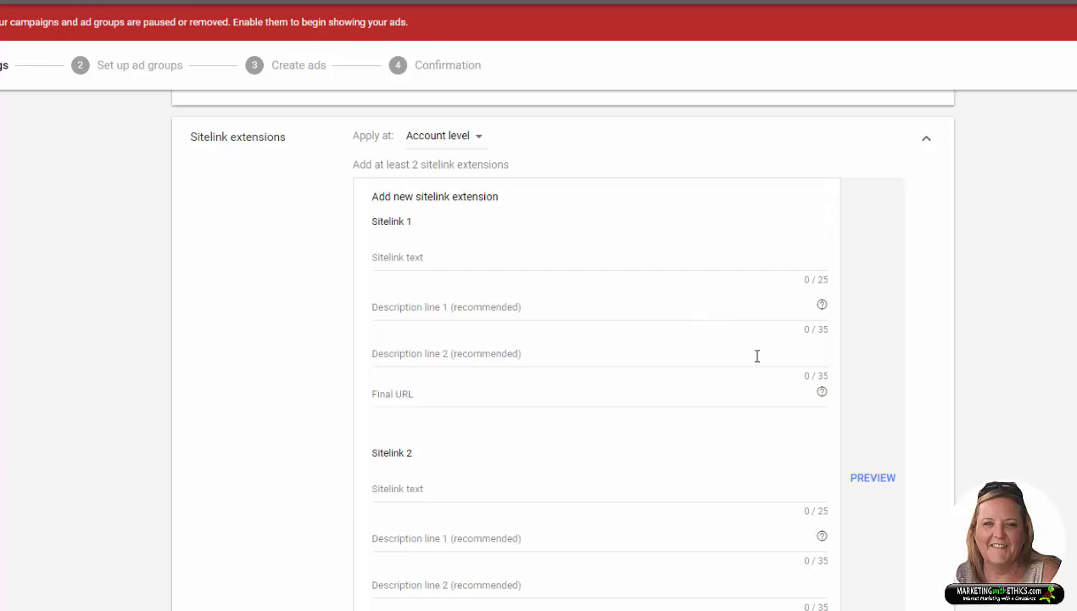
{"action": "left_click", "coordinate": [392, 254]}
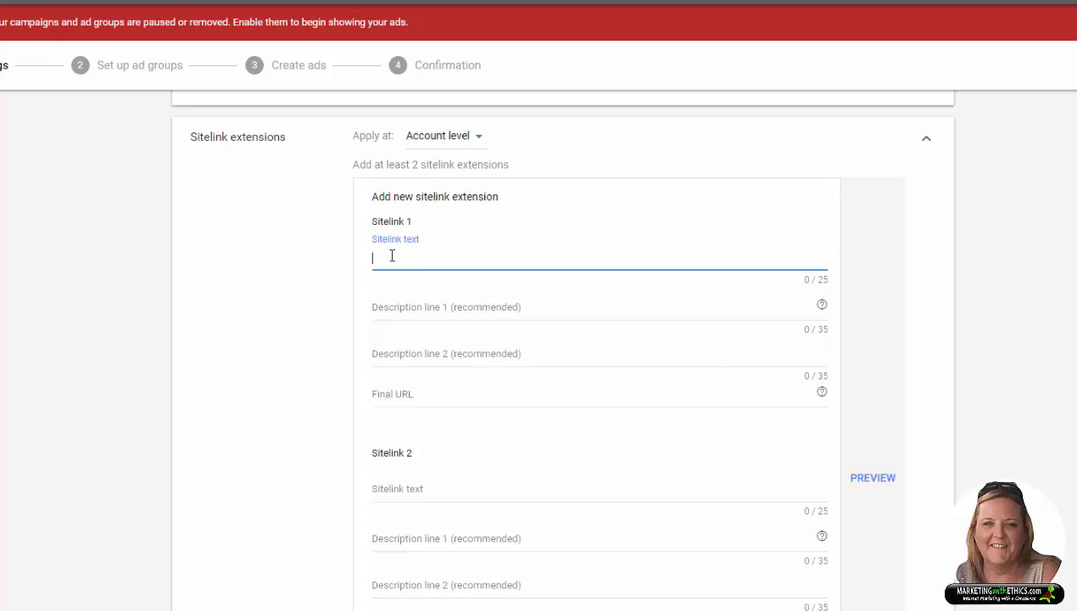
{"action": "type", "text": "Facebook Advertising"}
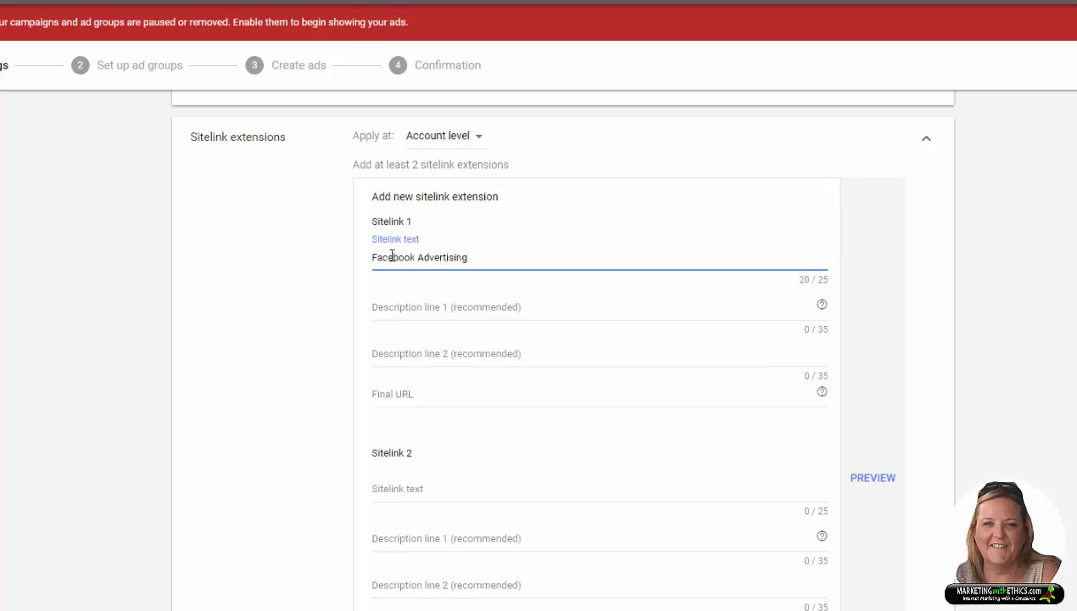
Step: Enter description lines 'Reach Over 800 Million Daily Users' and 'Monthly Packages Available'
{"action": "left_click", "coordinate": [423, 309]}
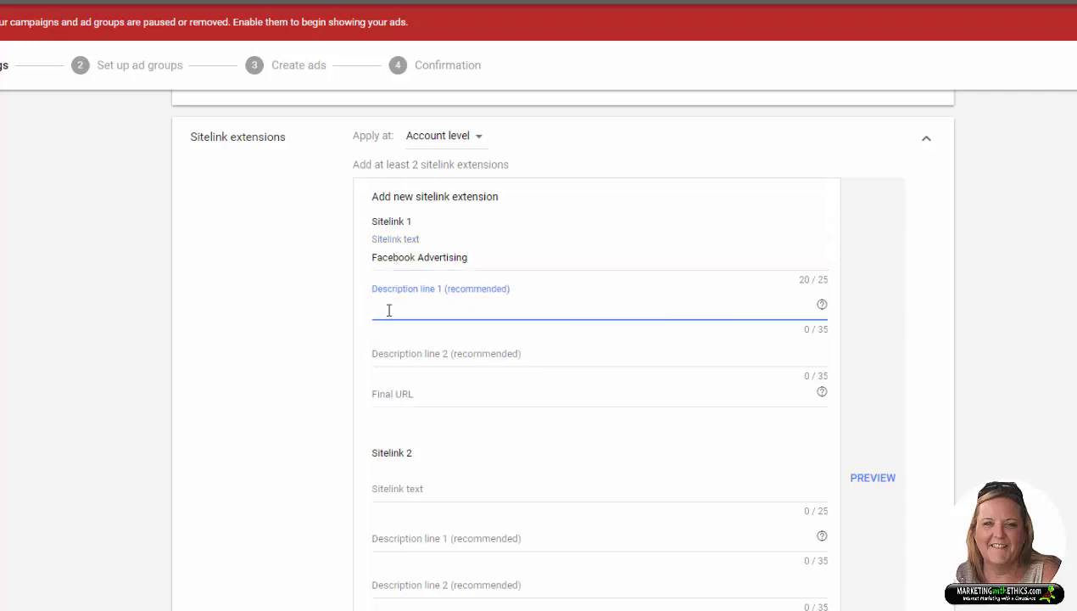
{"action": "type", "text": "Reach Over 800 M"}
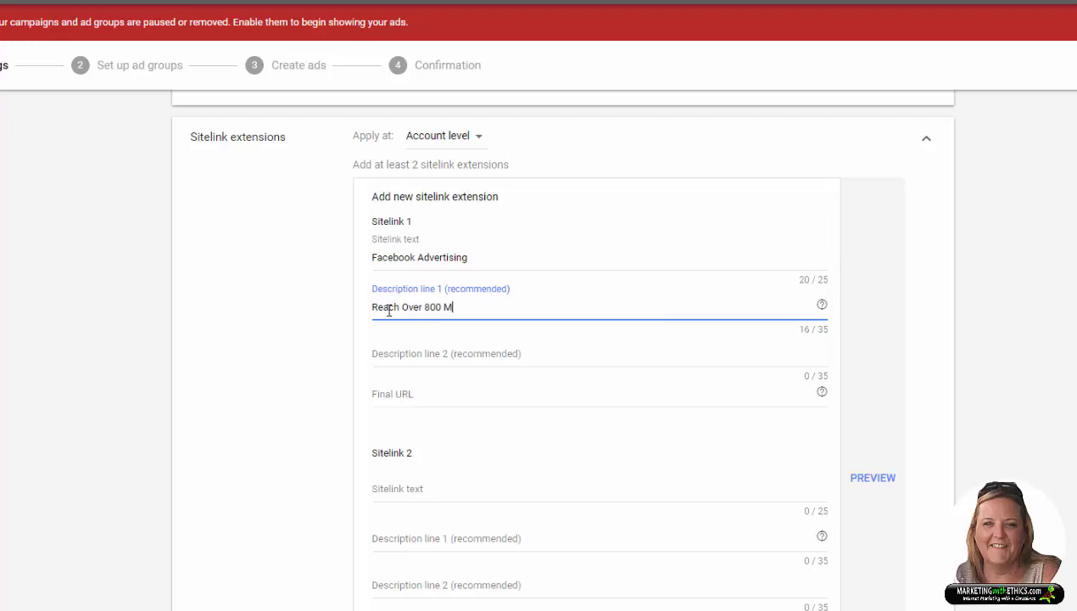
{"action": "type", "text": "illion Daily Users"}
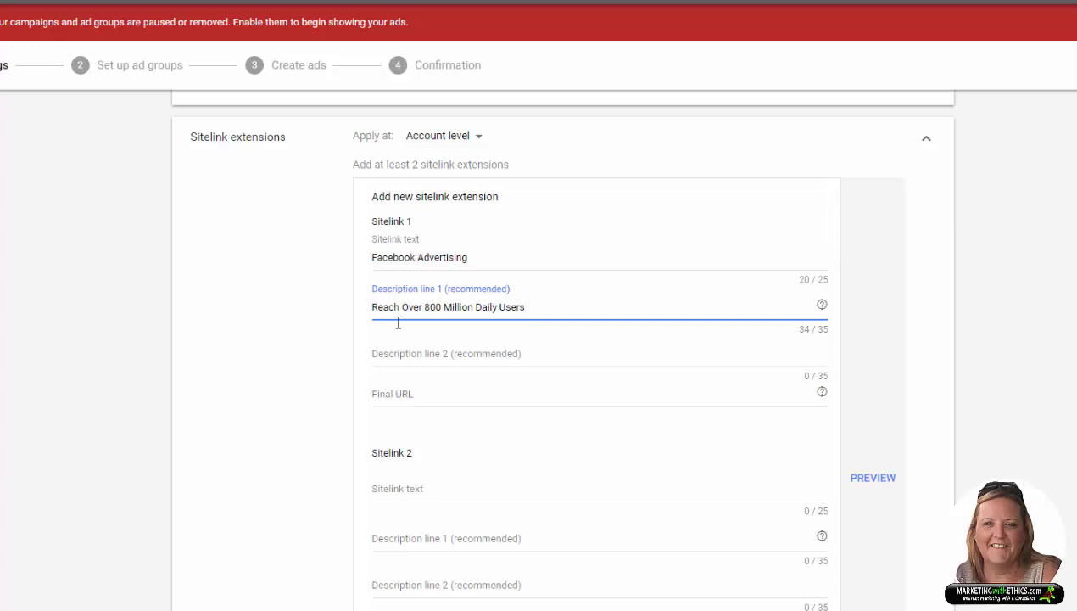
{"action": "left_click", "coordinate": [401, 350]}
{"action": "type", "text": "Mo"}
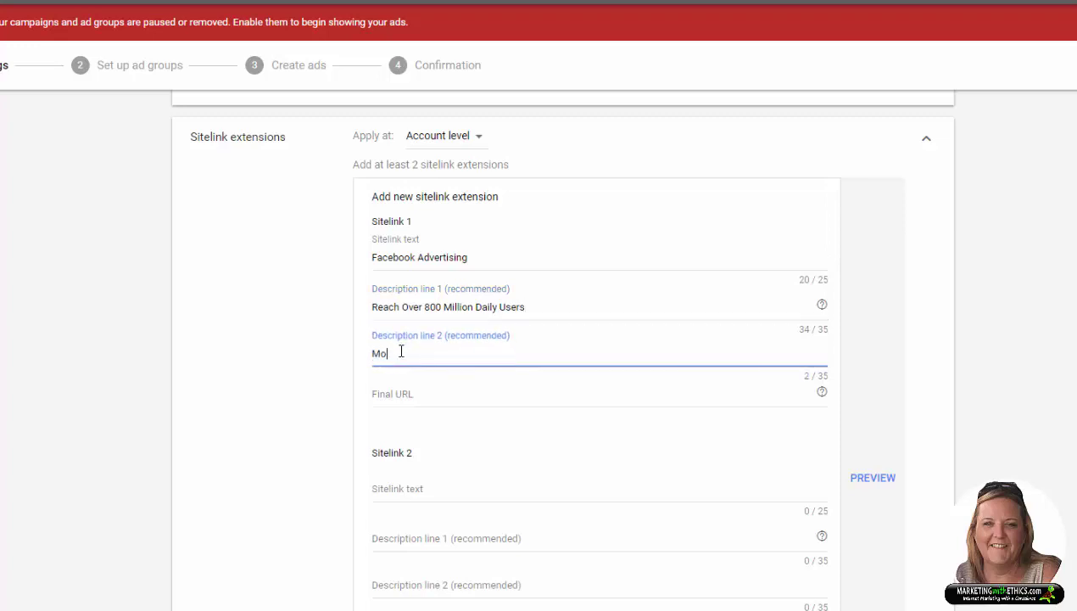
{"action": "type", "text": "nthly Packages Available"}
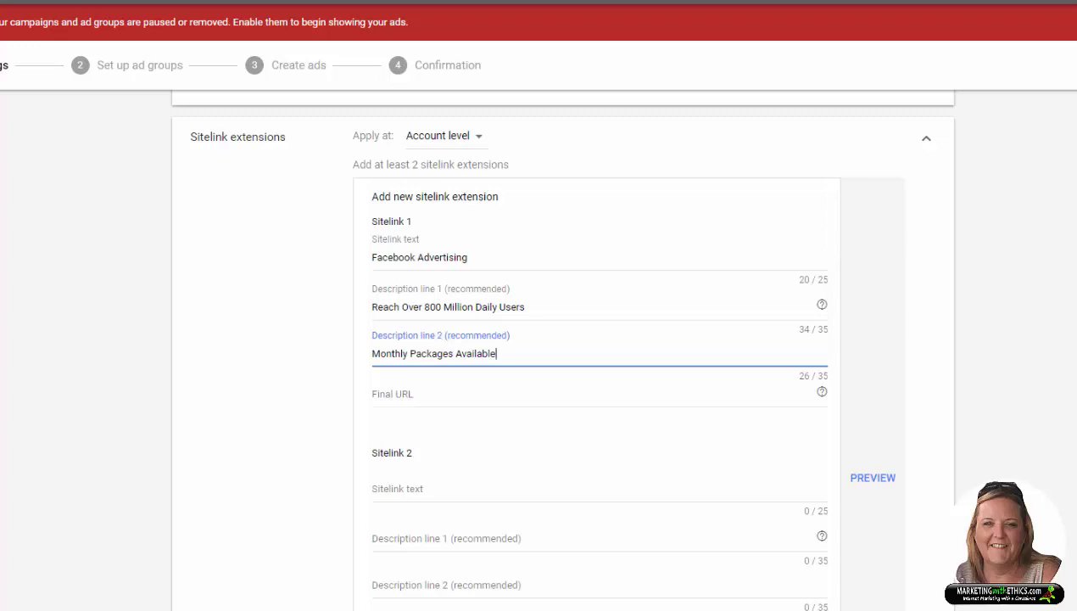
{"action": "key", "text": "Tab"}
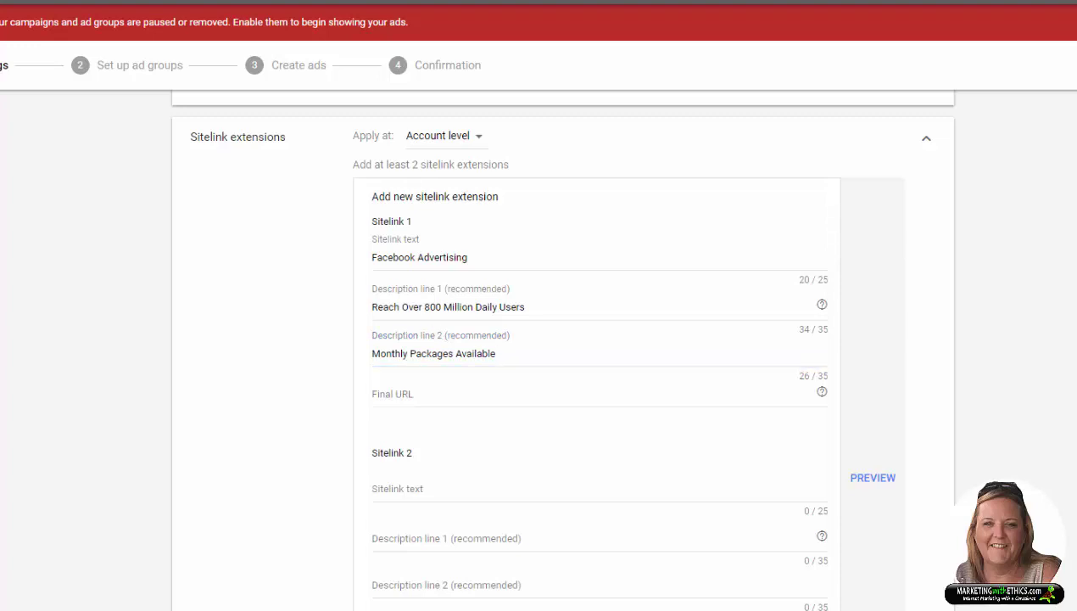
Step: Paste the marketingwithethics.com social-media page URL as the sitelink's final URL
{"action": "left_click", "coordinate": [401, 395]}
{"action": "right_click", "coordinate": [405, 395]}
{"action": "left_click", "coordinate": [443, 488]}
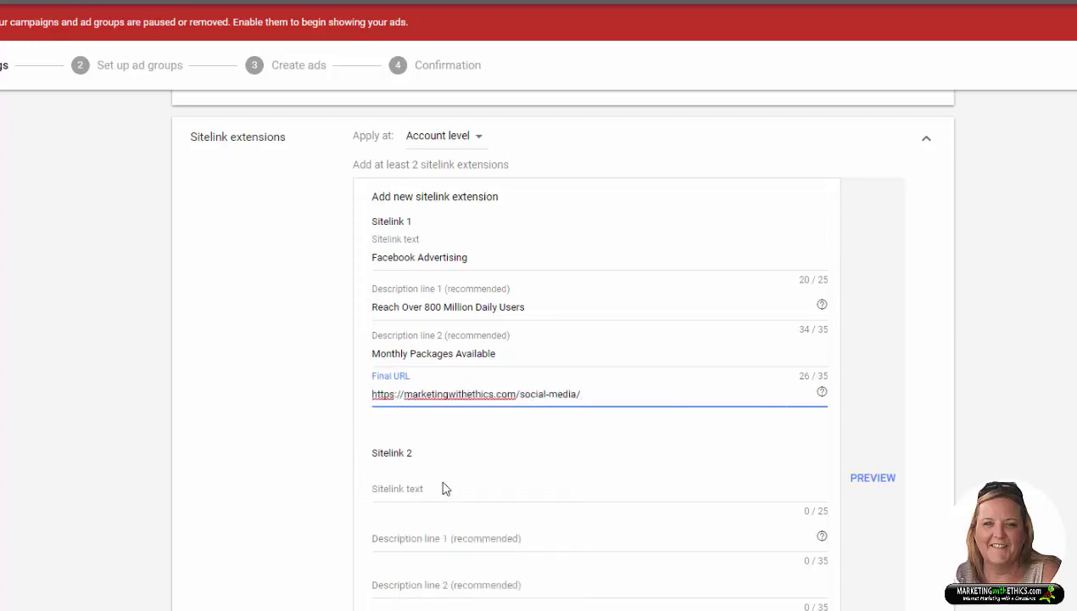
{"action": "left_click", "coordinate": [609, 444]}
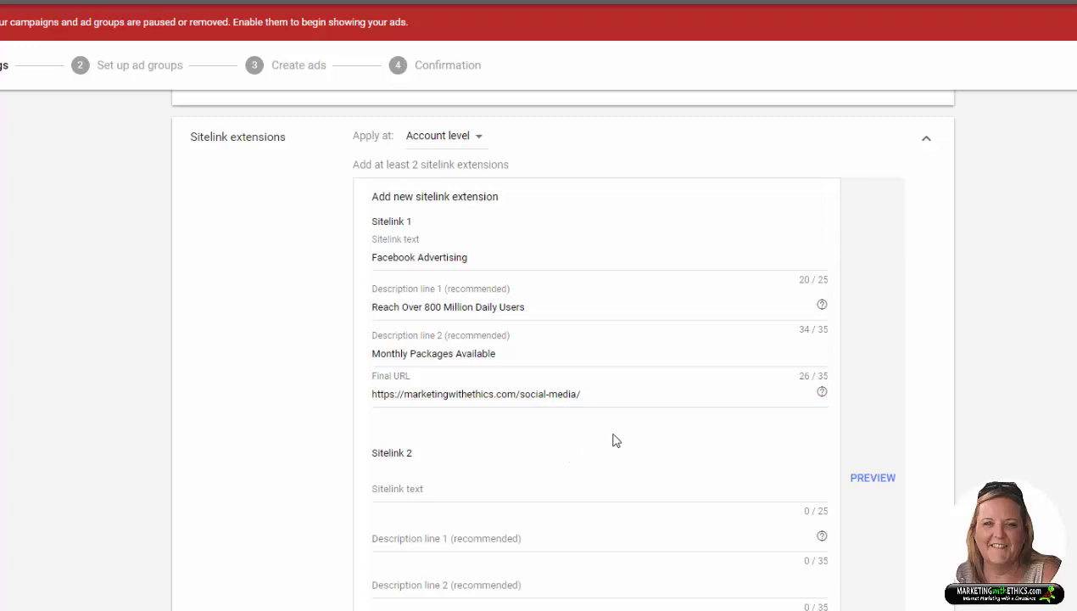
Step: Expand the sitelink's advanced options and limit its days to Mondays - Fridays
{"action": "scroll", "coordinate": [628, 461], "scroll_direction": "down", "scroll_amount": 2}
{"action": "scroll", "coordinate": [627, 457], "scroll_direction": "up", "scroll_amount": 2}
{"action": "scroll", "coordinate": [552, 537], "scroll_direction": "down", "scroll_amount": 2}
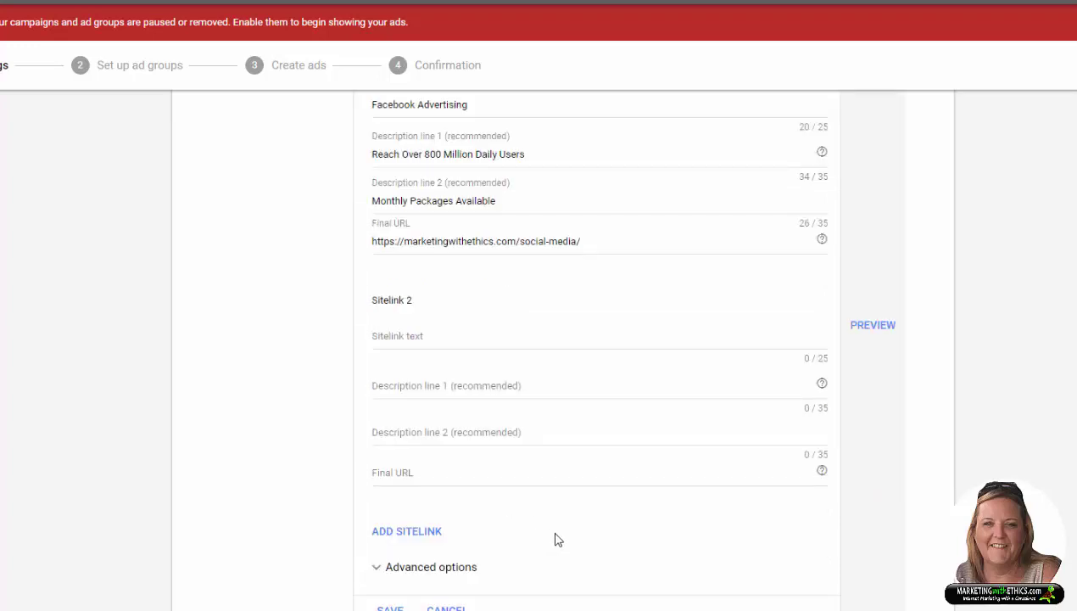
{"action": "left_click", "coordinate": [377, 573]}
{"action": "scroll", "coordinate": [644, 591], "scroll_direction": "down", "scroll_amount": 2}
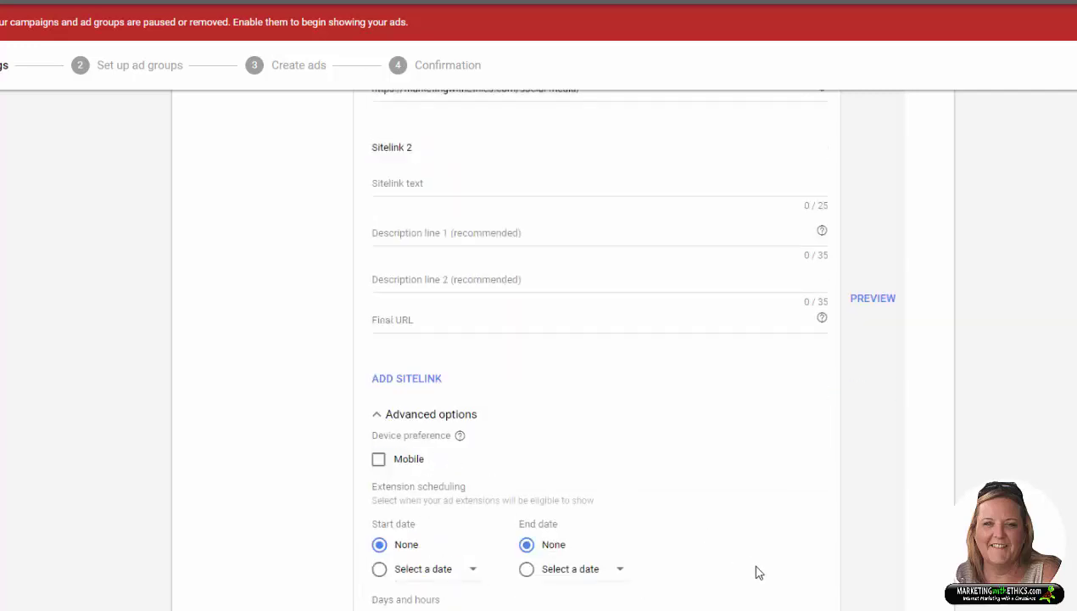
{"action": "scroll", "coordinate": [756, 571], "scroll_direction": "down", "scroll_amount": 1}
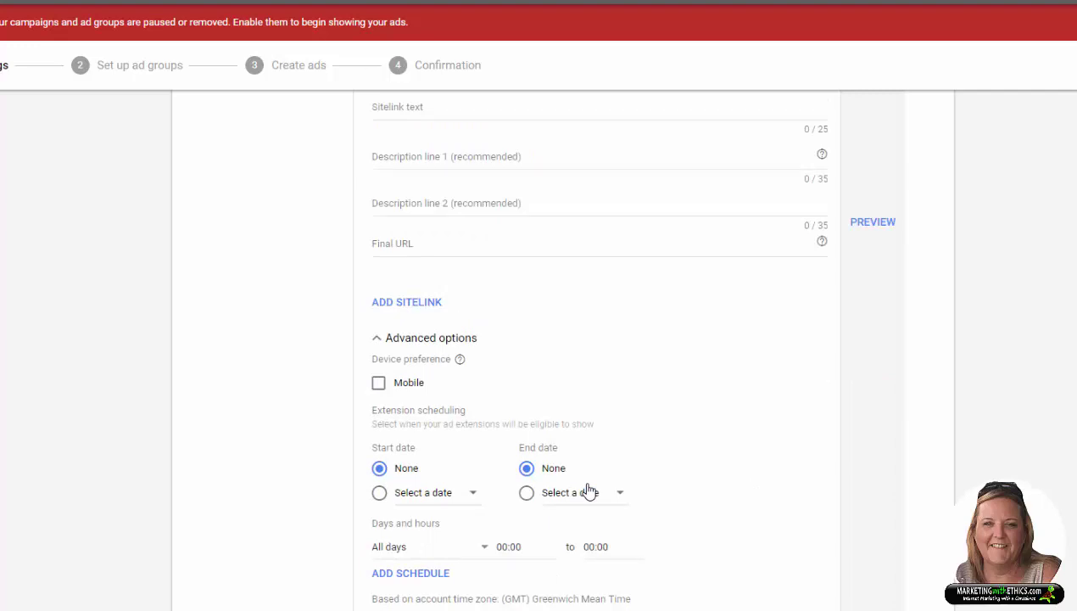
{"action": "scroll", "coordinate": [711, 529], "scroll_direction": "down", "scroll_amount": 1}
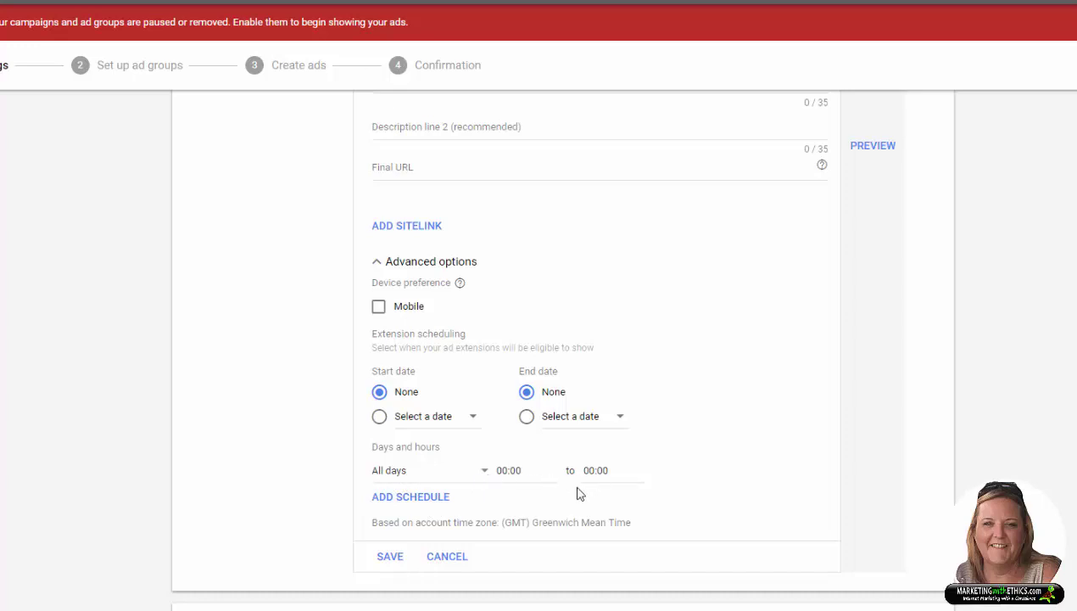
{"action": "left_click", "coordinate": [485, 477]}
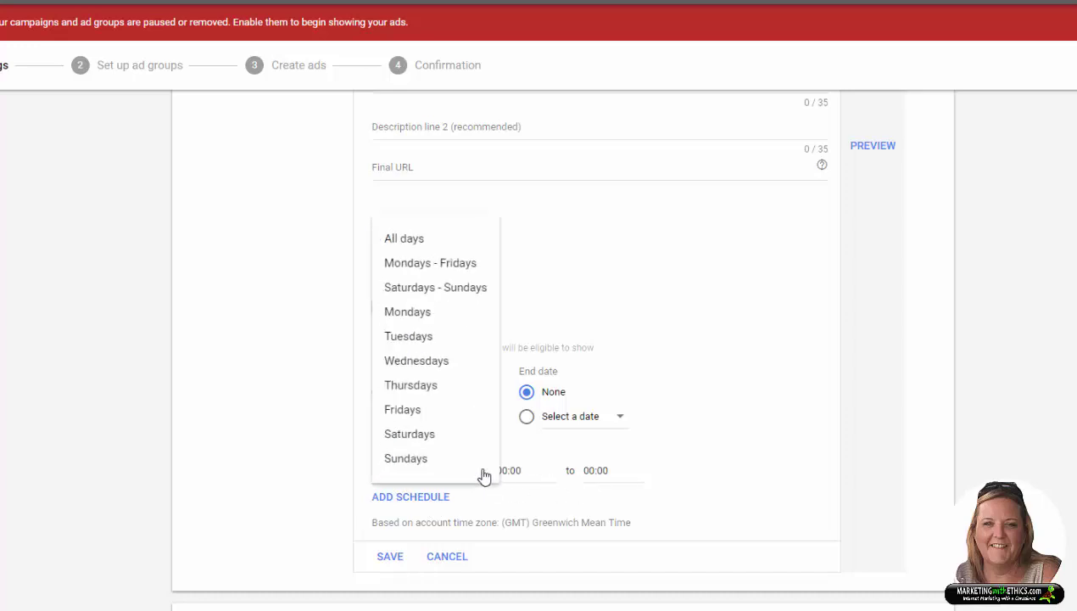
{"action": "left_click", "coordinate": [457, 271]}
Step: Set the sitelink's hours to 08:00–18:00 and save it
{"action": "left_click", "coordinate": [524, 471]}
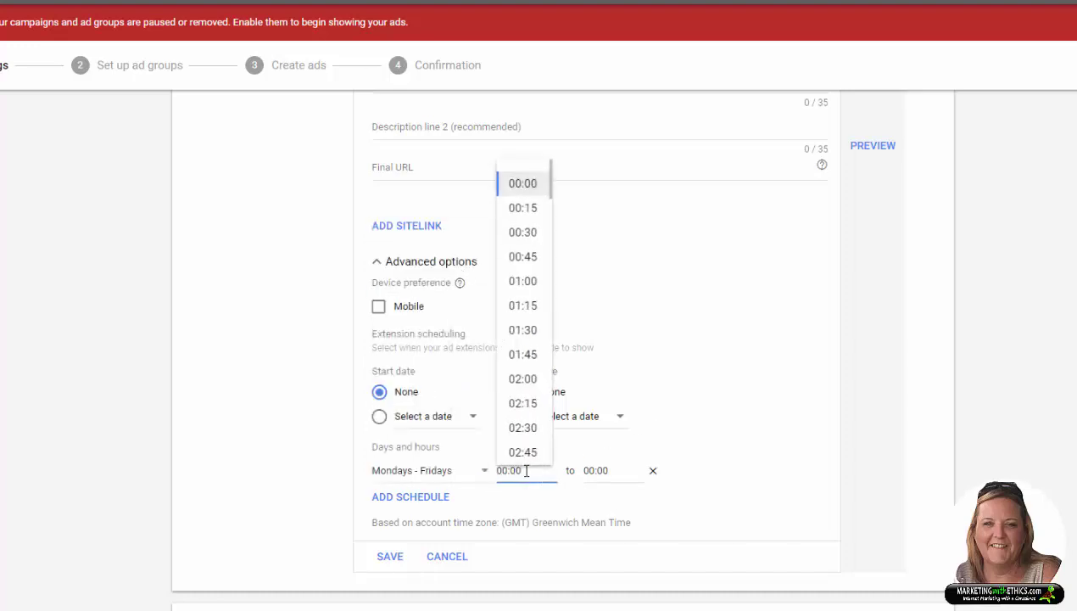
{"action": "scroll", "coordinate": [552, 365], "scroll_direction": "down", "scroll_amount": 5}
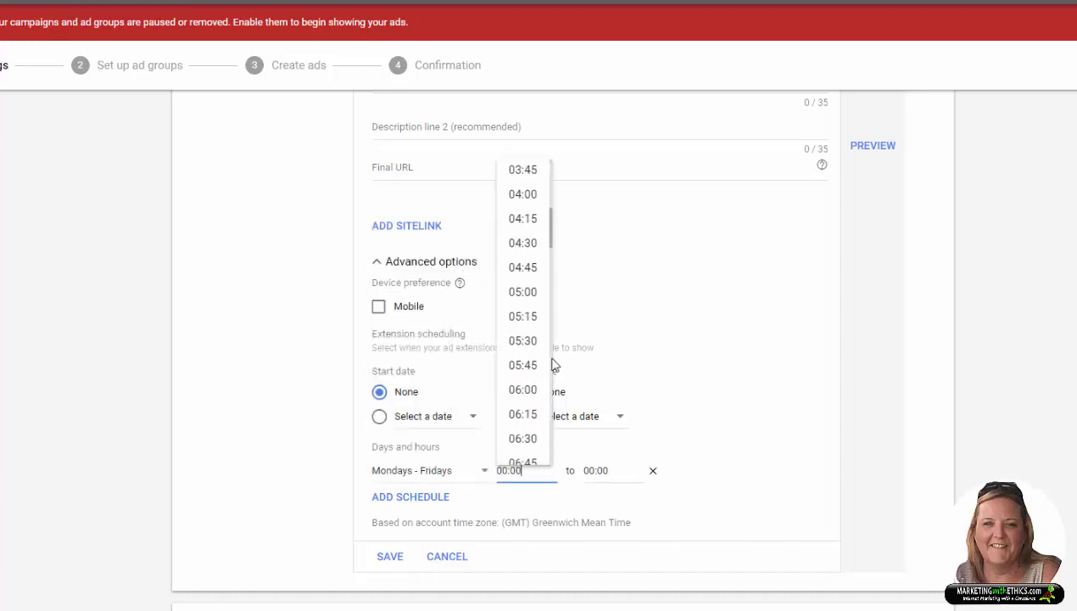
{"action": "scroll", "coordinate": [527, 398], "scroll_direction": "down", "scroll_amount": 2}
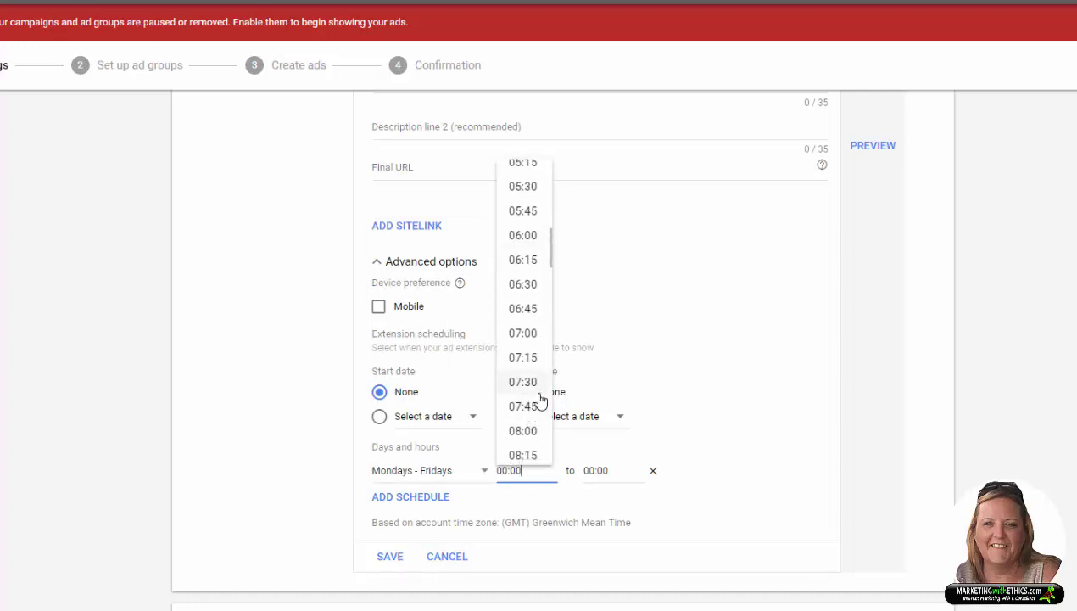
{"action": "left_click", "coordinate": [523, 433]}
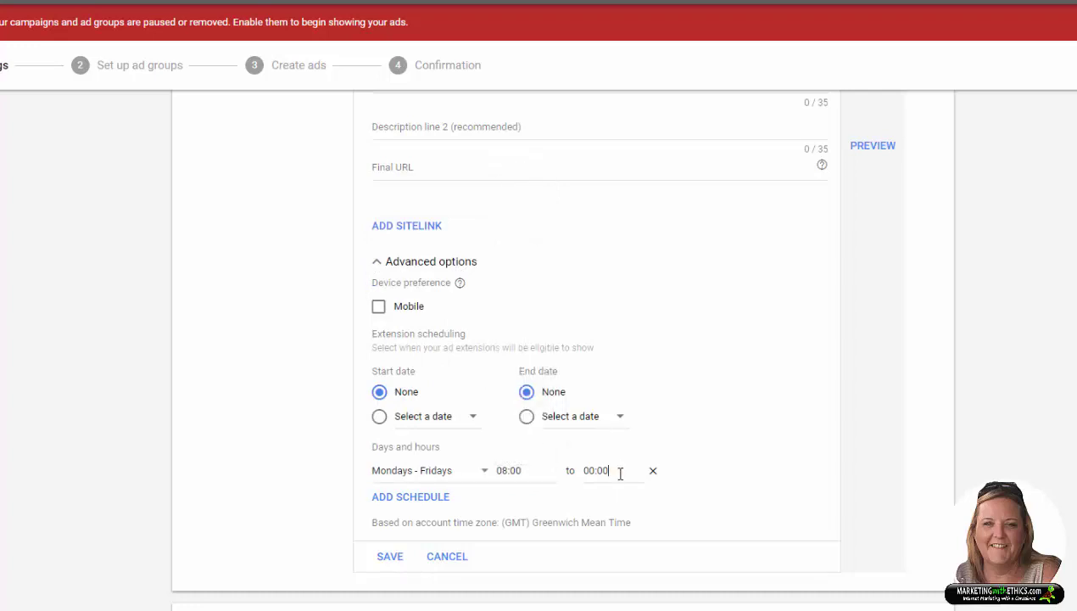
{"action": "left_click", "coordinate": [620, 472]}
{"action": "scroll", "coordinate": [630, 379], "scroll_direction": "down", "scroll_amount": 17}
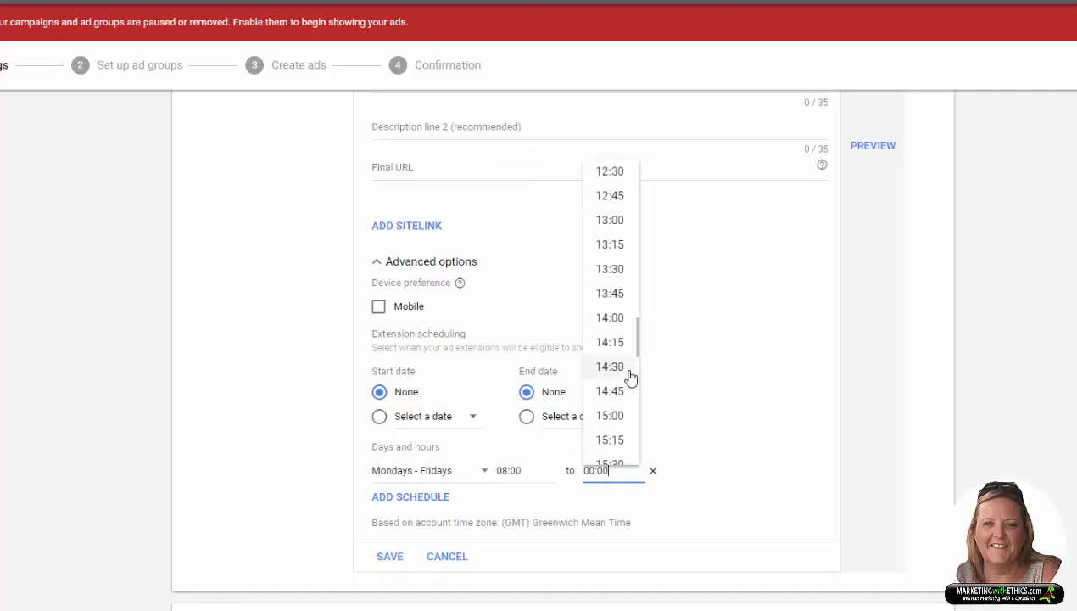
{"action": "scroll", "coordinate": [630, 379], "scroll_direction": "down", "scroll_amount": 8}
{"action": "scroll", "coordinate": [630, 379], "scroll_direction": "up", "scroll_amount": 2}
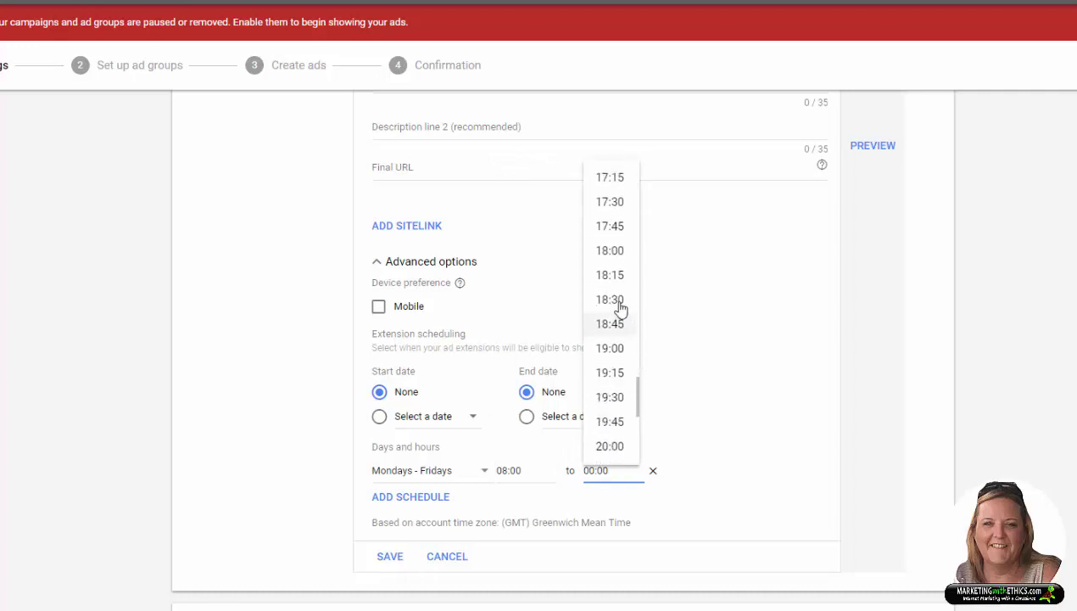
{"action": "left_click", "coordinate": [620, 252]}
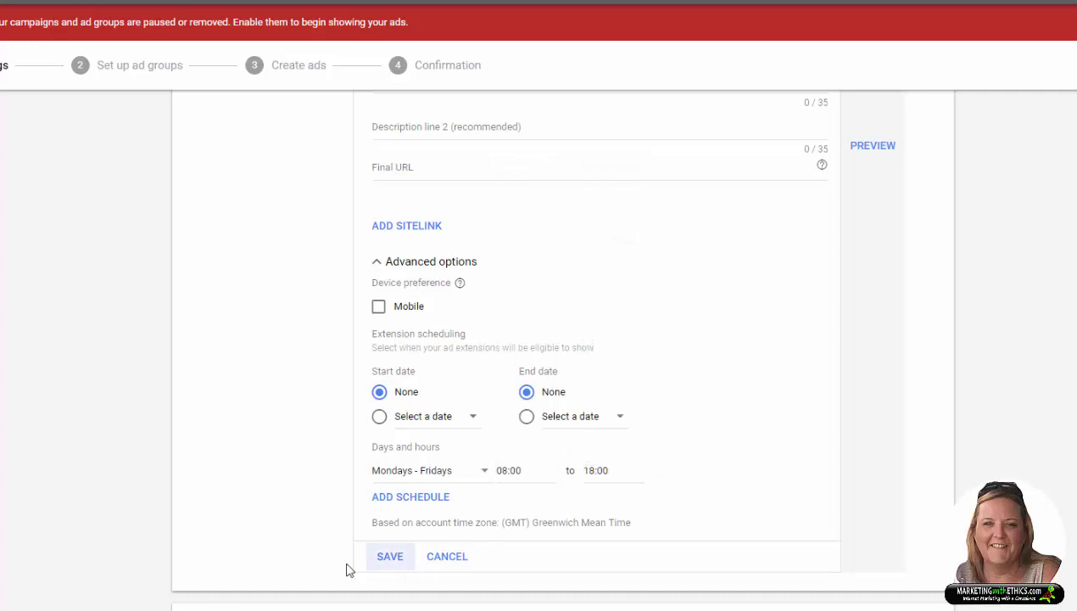
{"action": "left_click", "coordinate": [390, 556]}
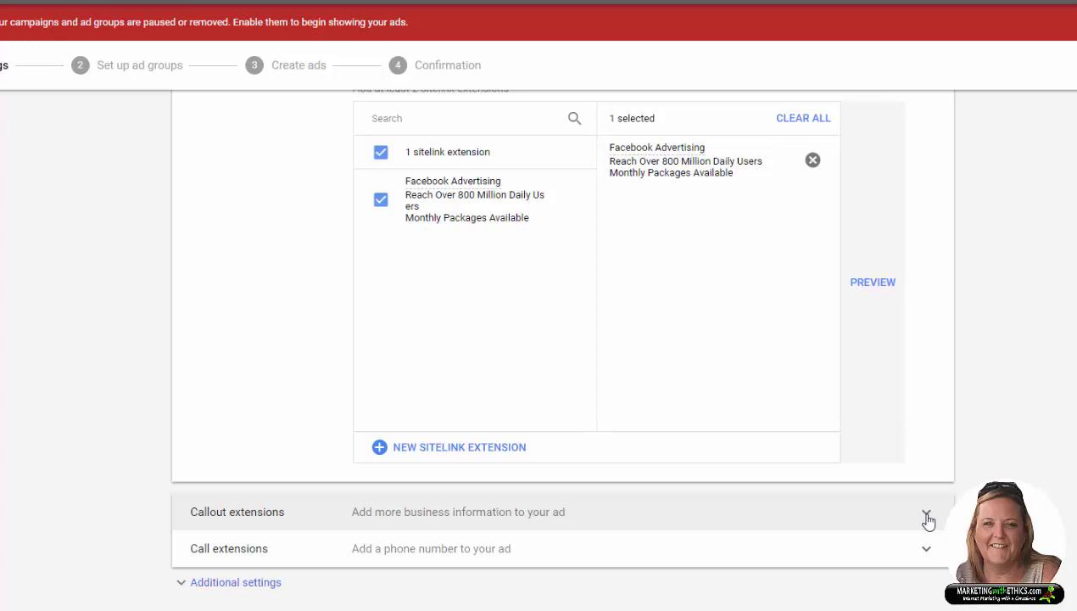
Step: Expand Callout extensions and open a new Account-level callout form
{"action": "left_click", "coordinate": [926, 516]}
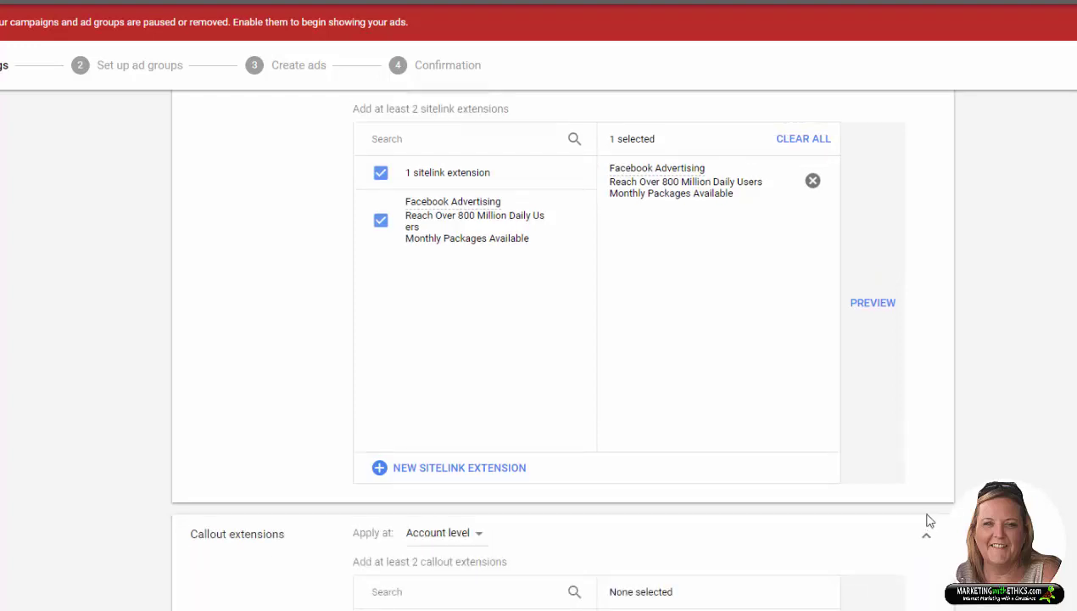
{"action": "scroll", "coordinate": [930, 520], "scroll_direction": "down", "scroll_amount": 2}
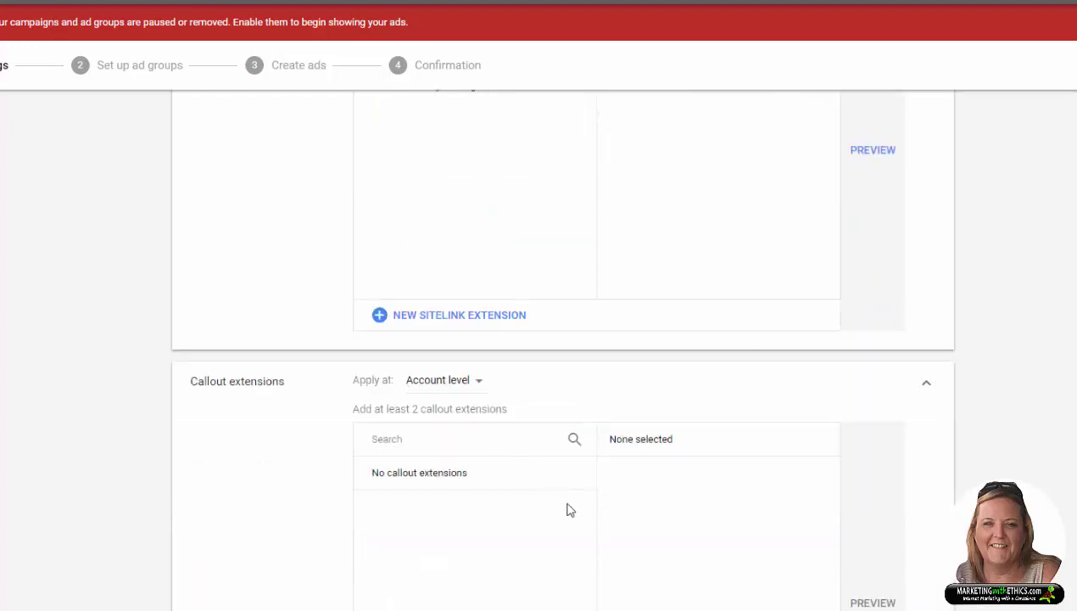
{"action": "scroll", "coordinate": [570, 509], "scroll_direction": "down", "scroll_amount": 1}
{"action": "scroll", "coordinate": [568, 509], "scroll_direction": "down", "scroll_amount": 2}
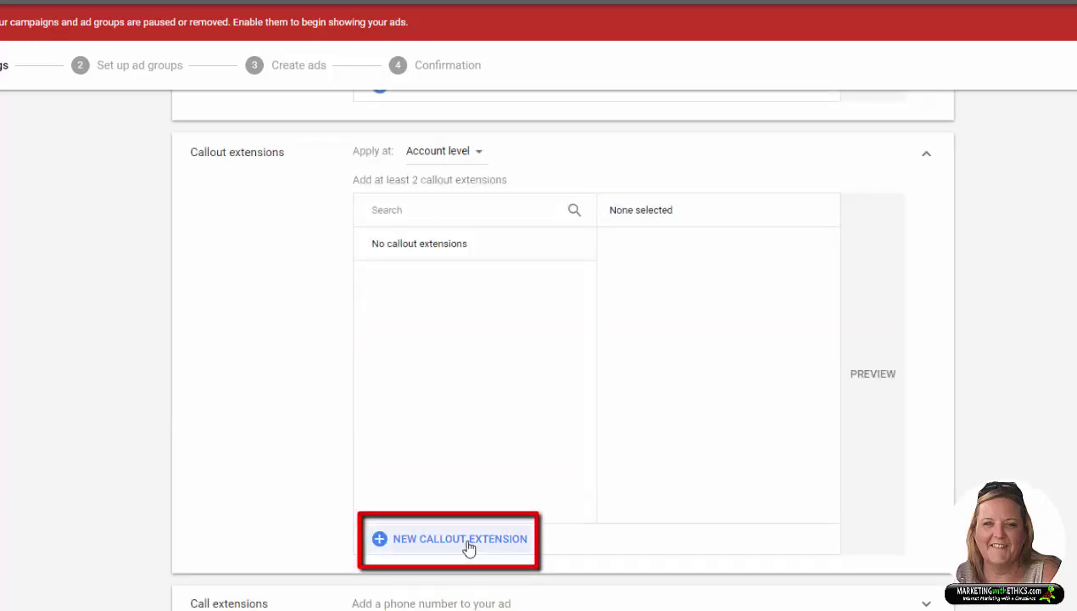
{"action": "left_click", "coordinate": [469, 547]}
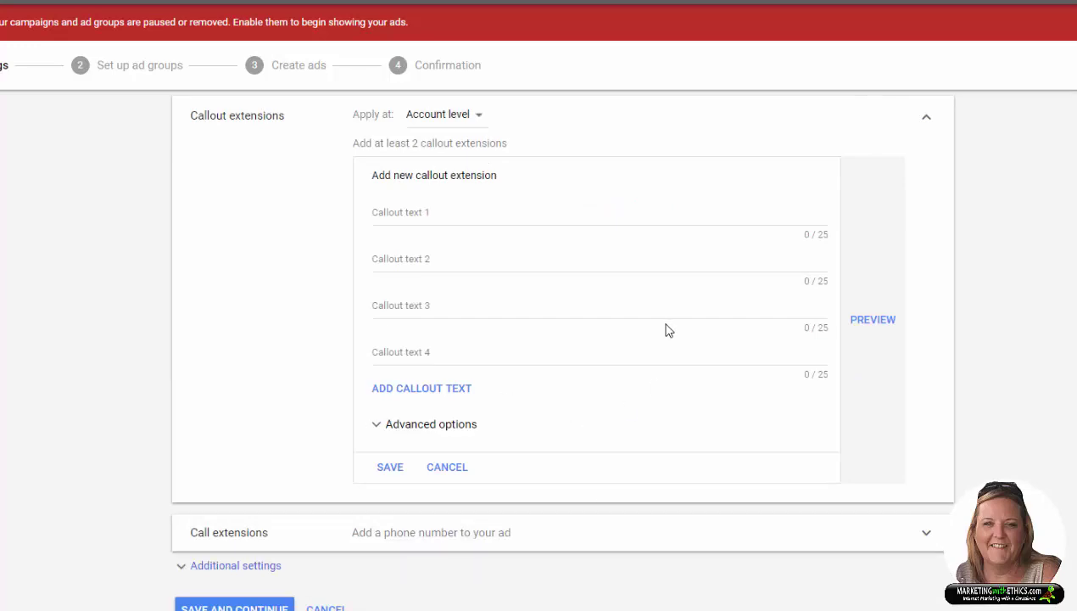
Step: Enter callouts 'Ethical Business Support' and 'Fully Trained Specialists', then expand Advanced options
{"action": "left_click", "coordinate": [387, 220]}
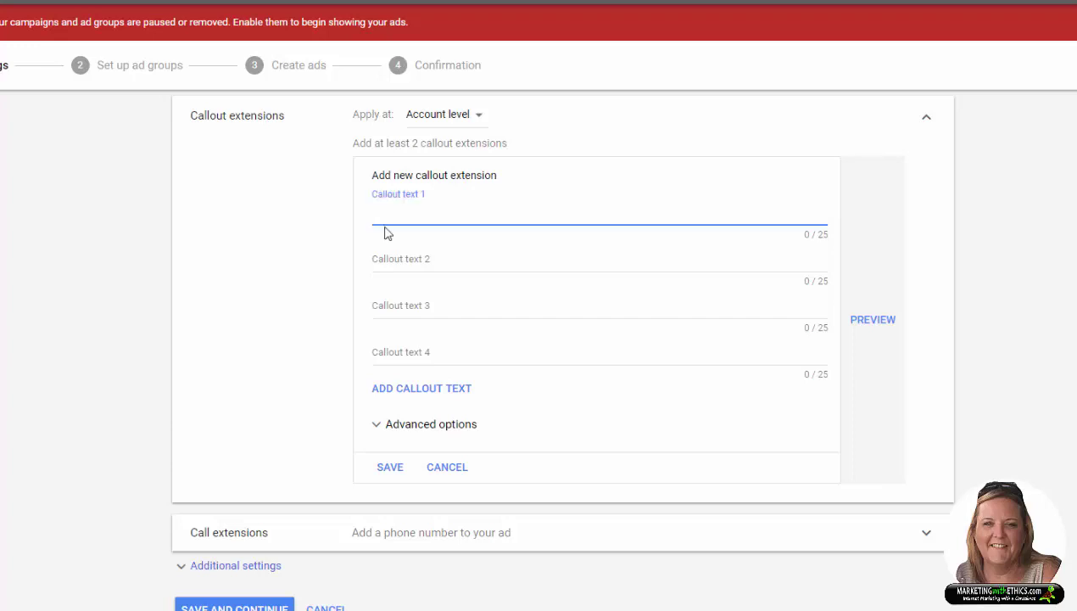
{"action": "type", "text": "Ethical Business Support"}
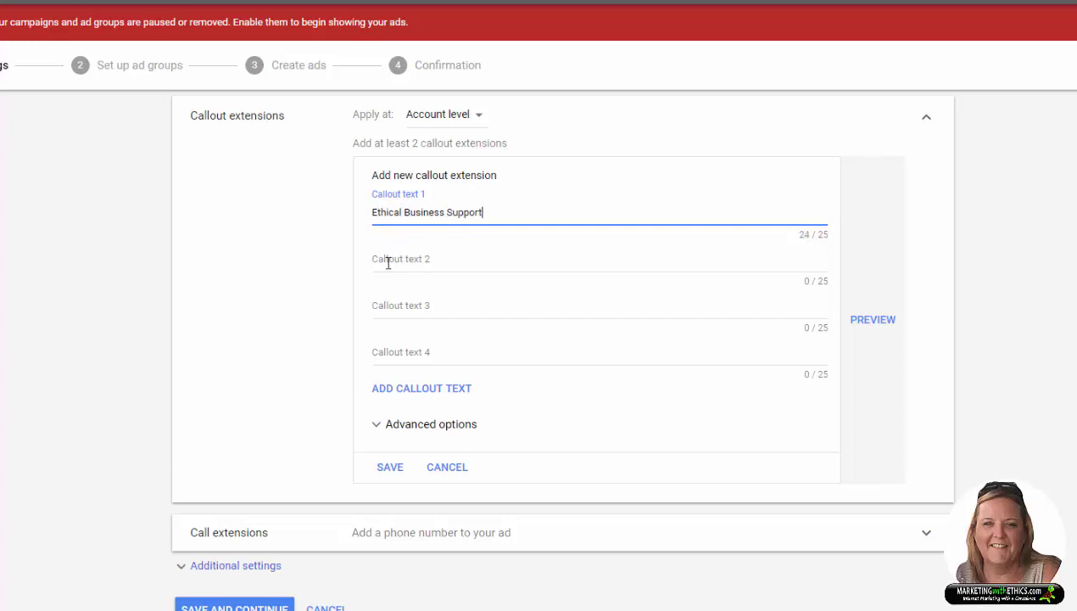
{"action": "left_click", "coordinate": [391, 261]}
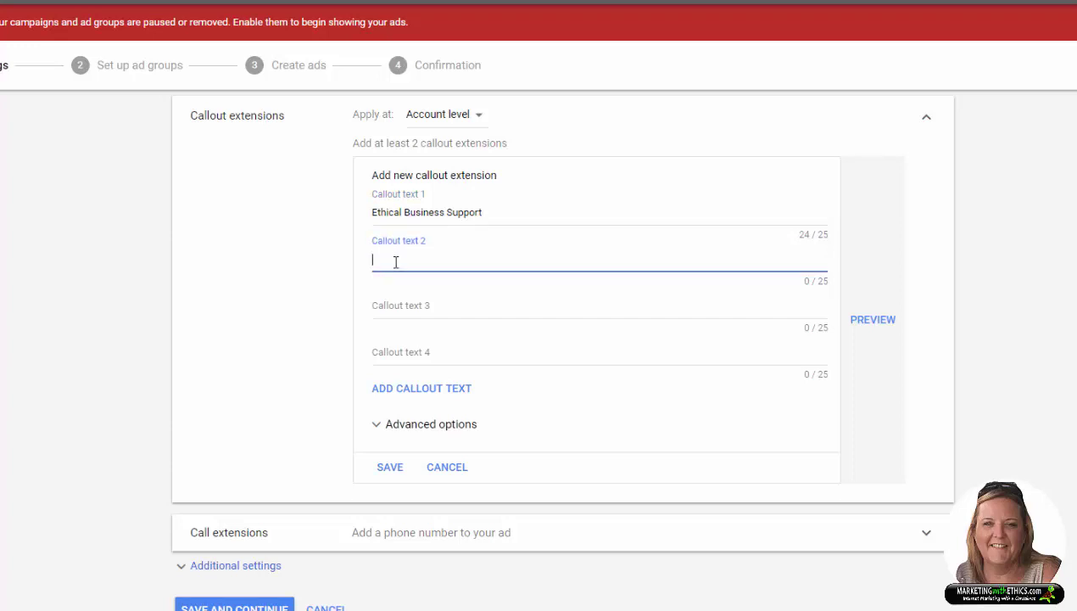
{"action": "type", "text": "Fully Trained Specialists"}
{"action": "left_click", "coordinate": [445, 424]}
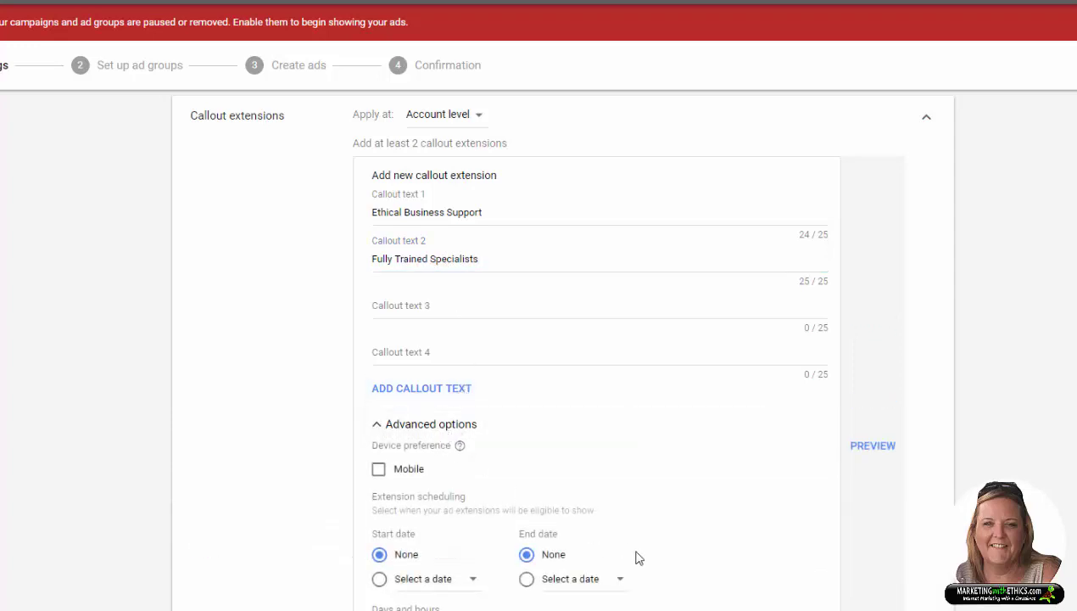
Step: Schedule the callout for Mondays - Fridays, 08:00 to 18:00, and save it
{"action": "scroll", "coordinate": [645, 509], "scroll_direction": "down", "scroll_amount": 2}
{"action": "left_click", "coordinate": [479, 474]}
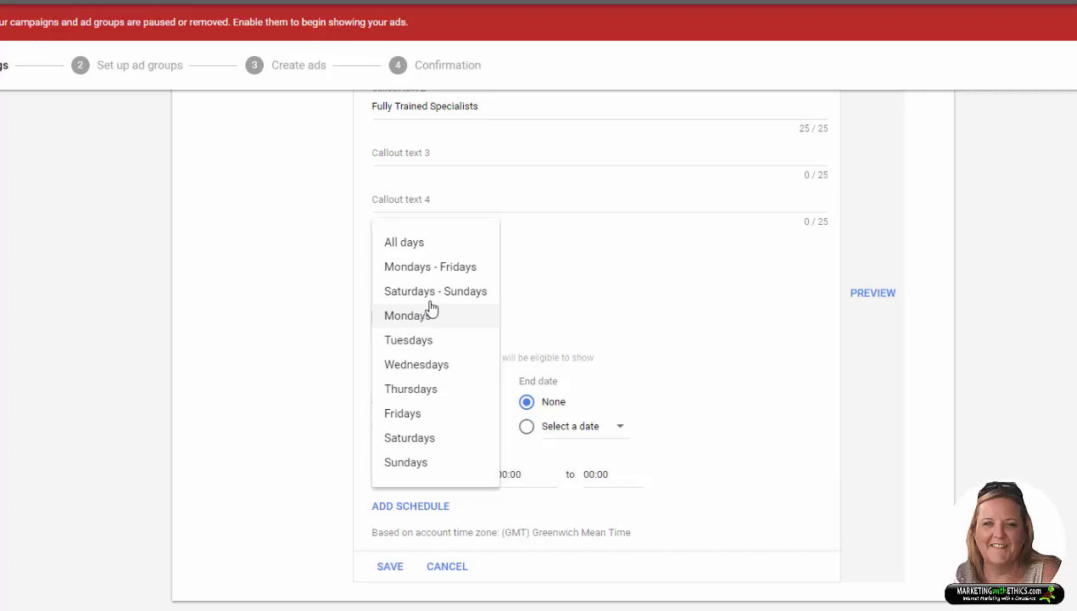
{"action": "left_click", "coordinate": [446, 268]}
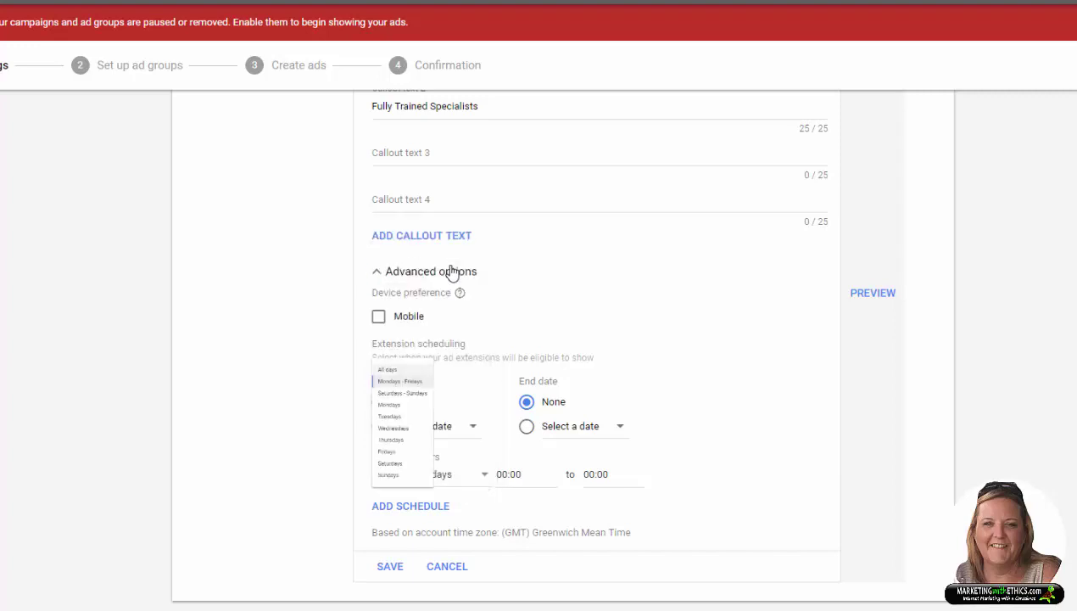
{"action": "left_click", "coordinate": [519, 473]}
{"action": "scroll", "coordinate": [543, 358], "scroll_direction": "down", "scroll_amount": 6}
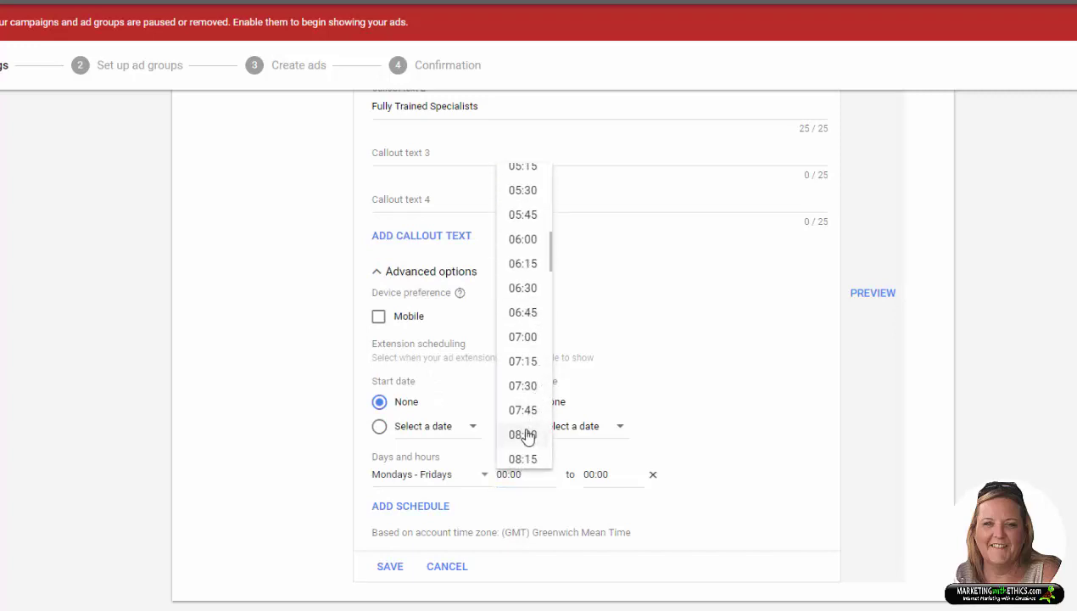
{"action": "left_click", "coordinate": [523, 433]}
{"action": "left_click", "coordinate": [599, 472]}
{"action": "scroll", "coordinate": [619, 419], "scroll_direction": "down", "scroll_amount": 15}
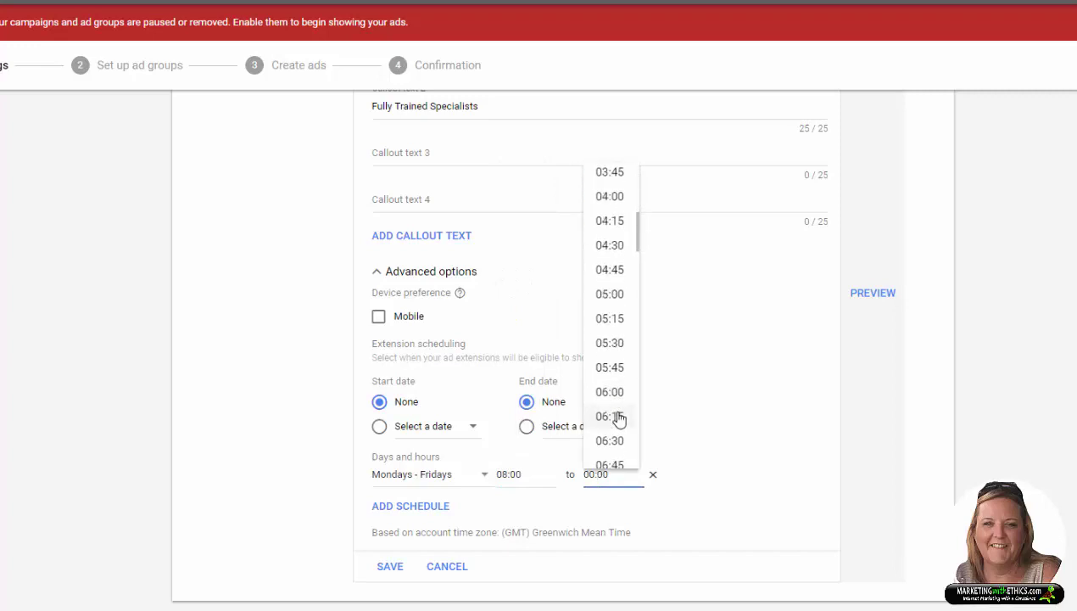
{"action": "scroll", "coordinate": [618, 417], "scroll_direction": "down", "scroll_amount": 2}
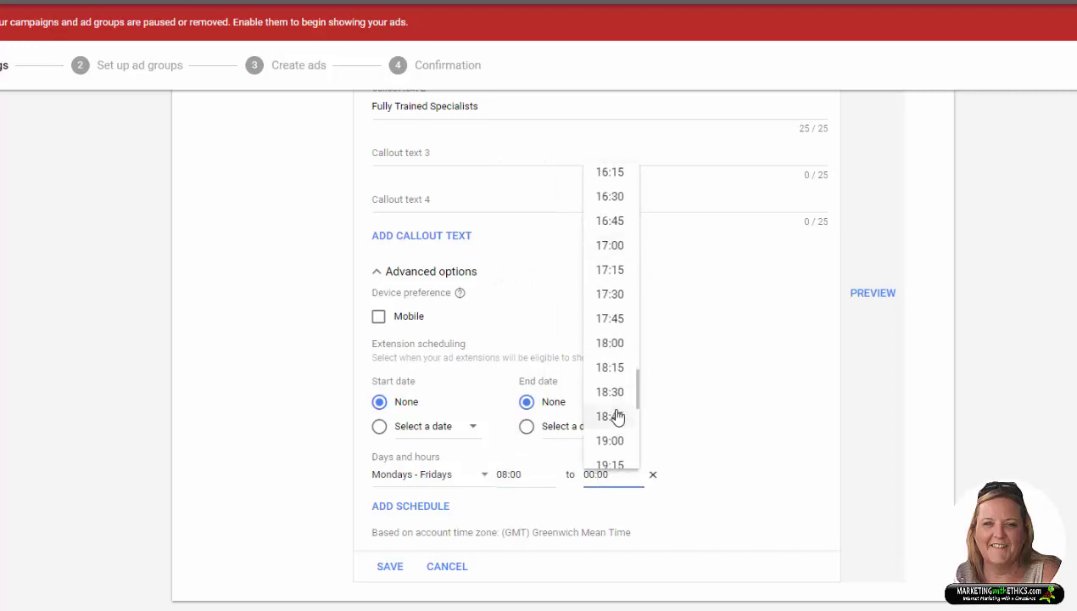
{"action": "left_click", "coordinate": [613, 344]}
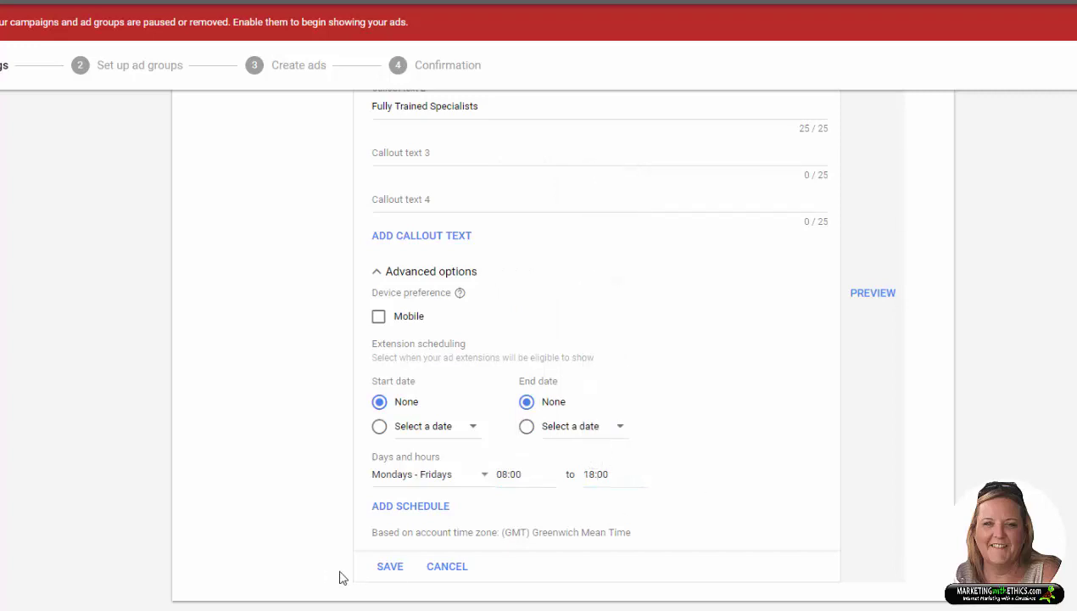
{"action": "left_click", "coordinate": [390, 567]}
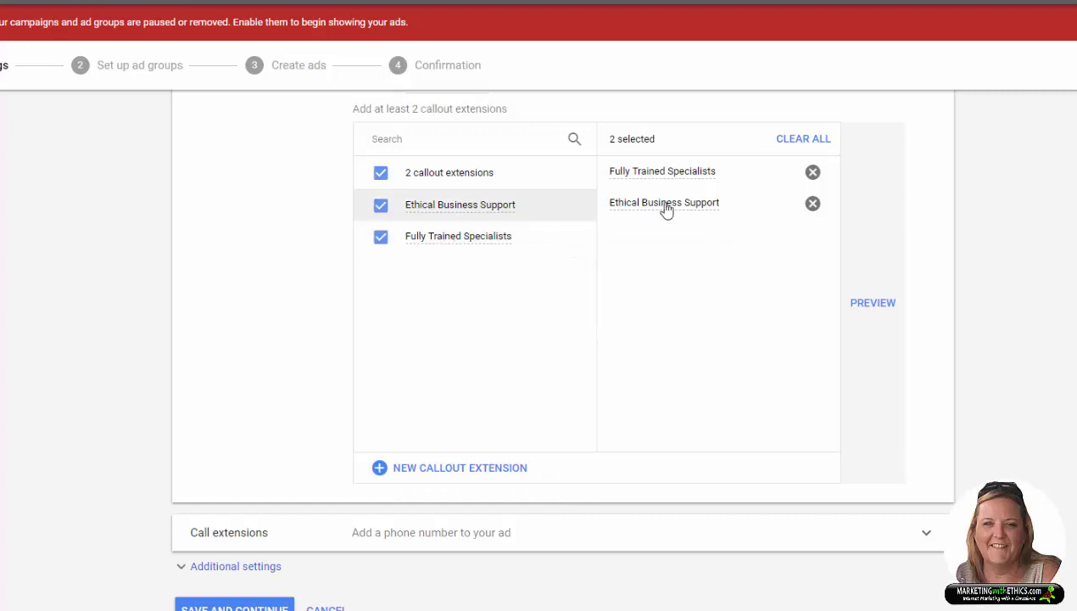
Step: Reselect Fully Trained Specialists so both callouts stay selected, then expand Call extensions
{"action": "left_click", "coordinate": [814, 174]}
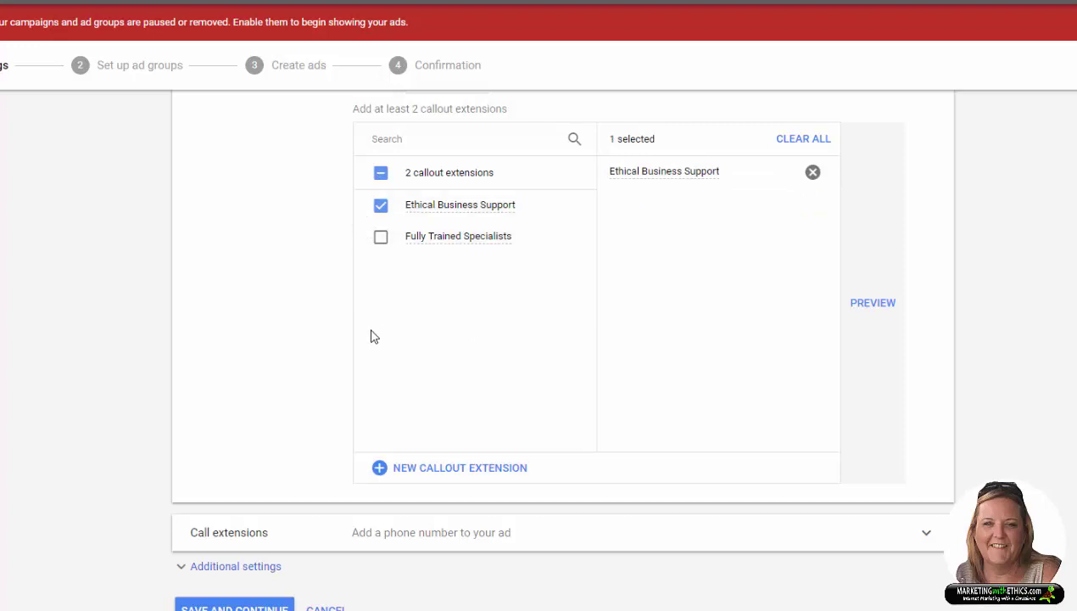
{"action": "left_click", "coordinate": [384, 242]}
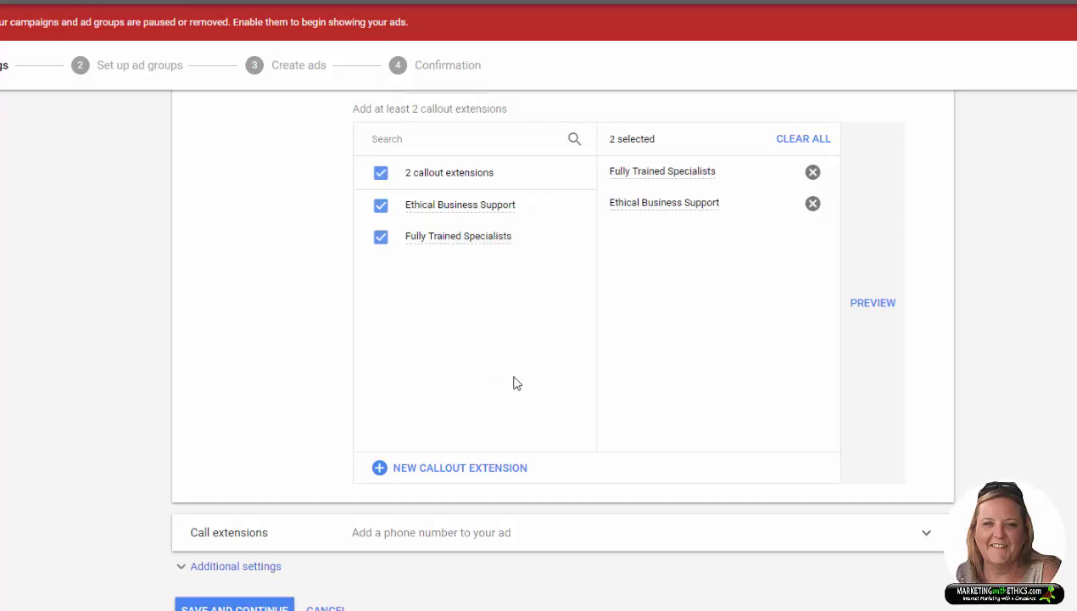
{"action": "left_click", "coordinate": [930, 535]}
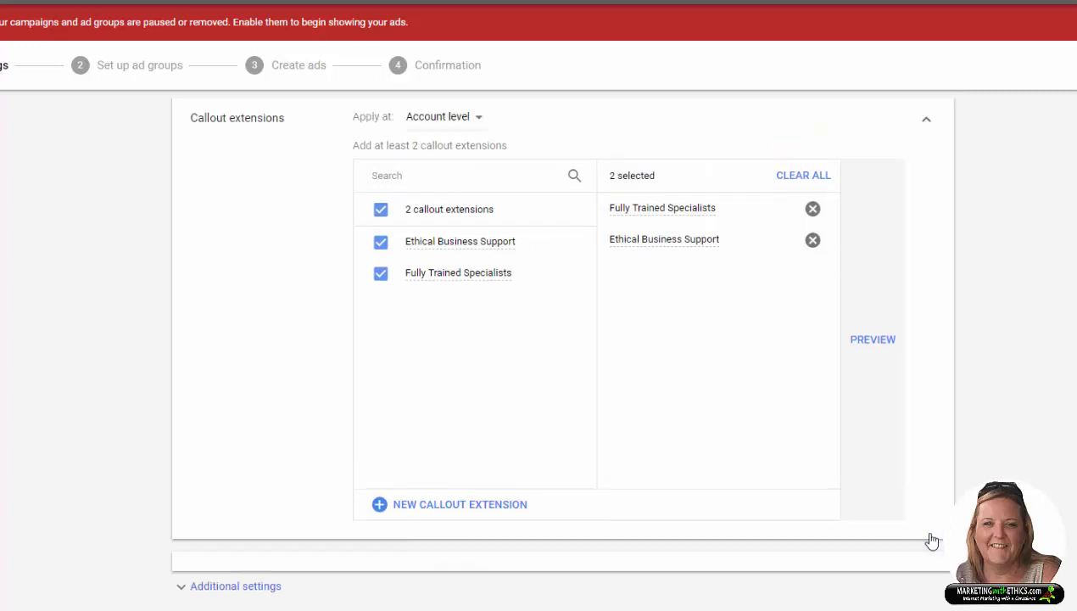
{"action": "scroll", "coordinate": [955, 540], "scroll_direction": "down", "scroll_amount": 3}
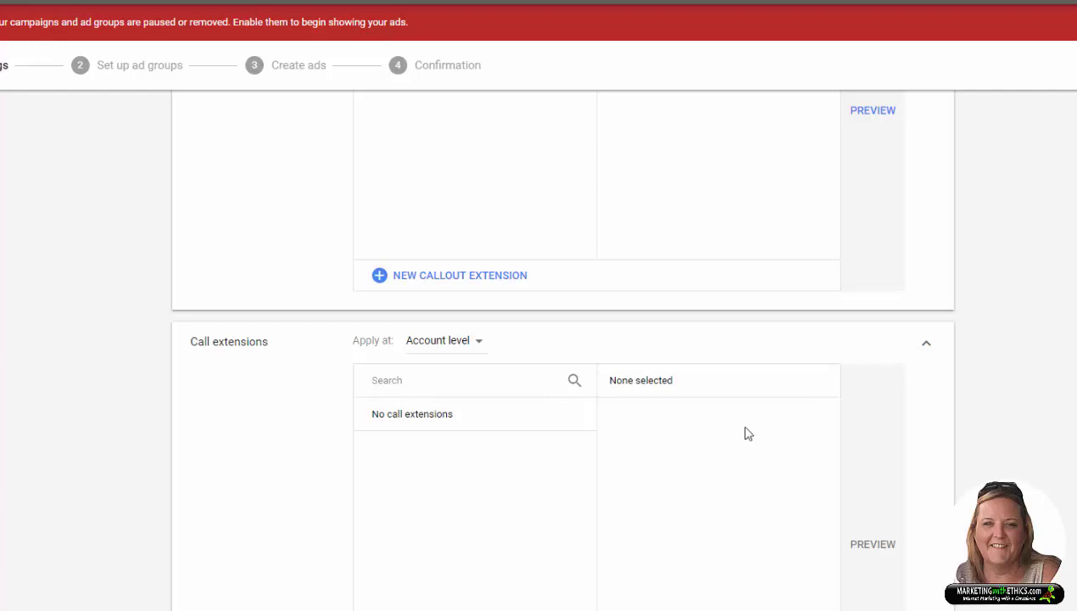
{"action": "scroll", "coordinate": [501, 457], "scroll_direction": "down", "scroll_amount": 2}
Step: Create a new call extension with United Kingdom as country and enter the business phone number
{"action": "left_click", "coordinate": [466, 507]}
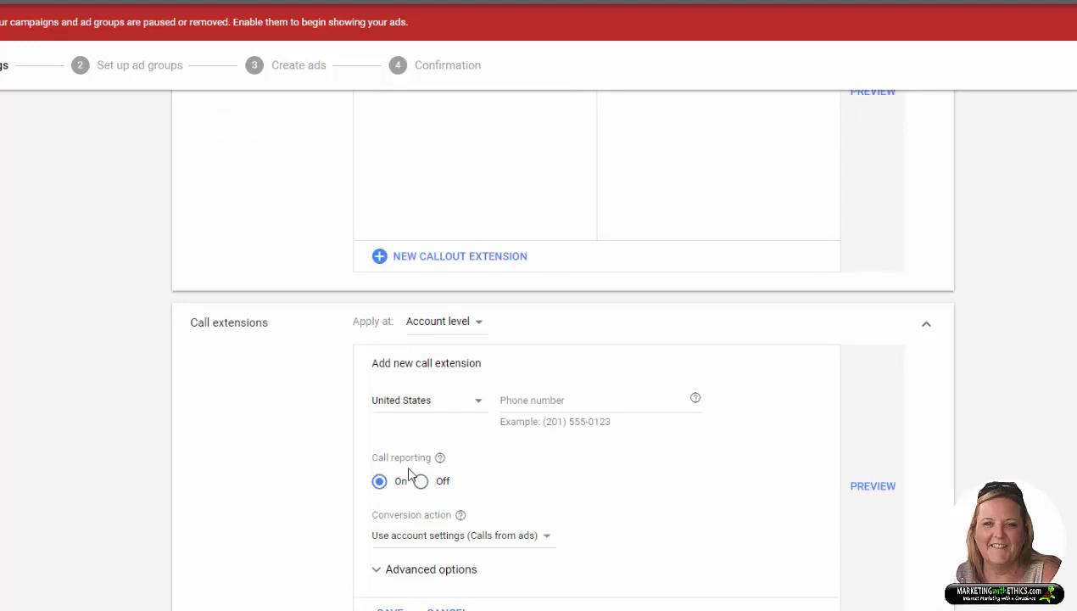
{"action": "left_click", "coordinate": [478, 406]}
{"action": "scroll", "coordinate": [541, 245], "scroll_direction": "down", "scroll_amount": 20}
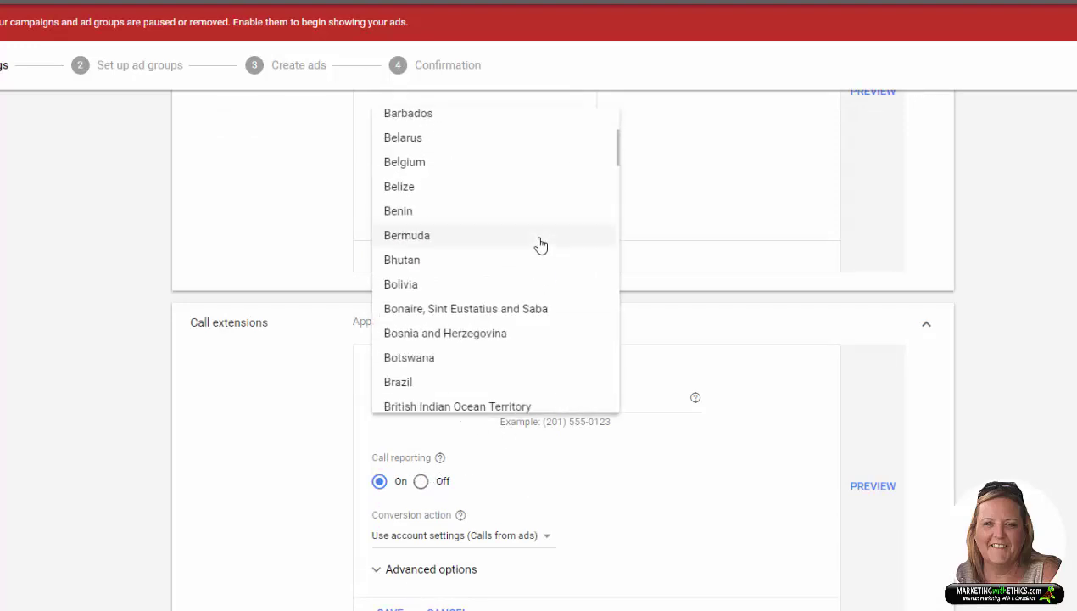
{"action": "scroll", "coordinate": [541, 246], "scroll_direction": "down", "scroll_amount": 20}
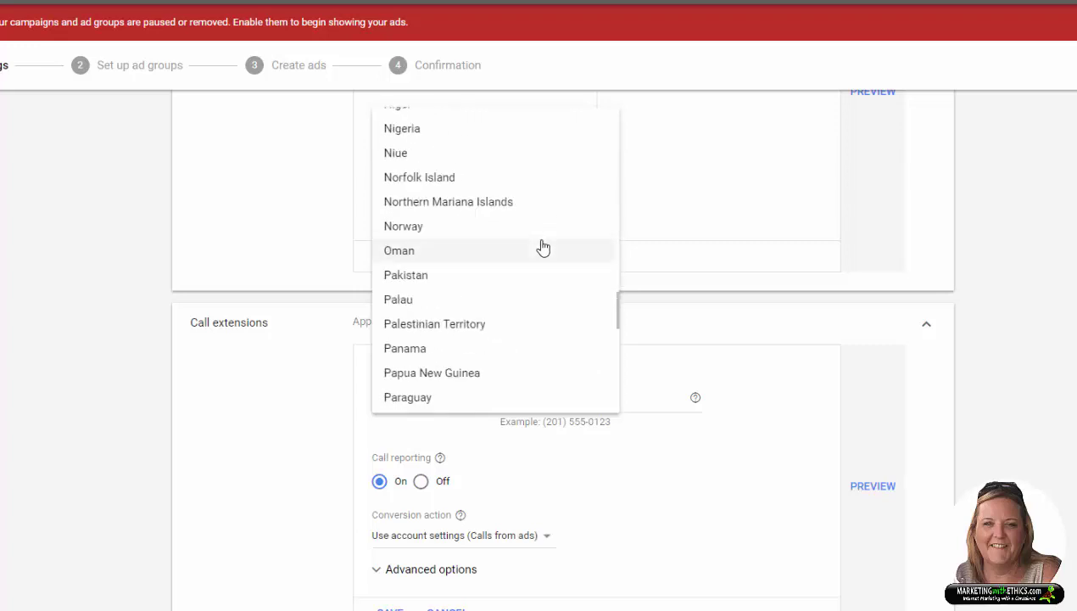
{"action": "scroll", "coordinate": [543, 245], "scroll_direction": "down", "scroll_amount": 5}
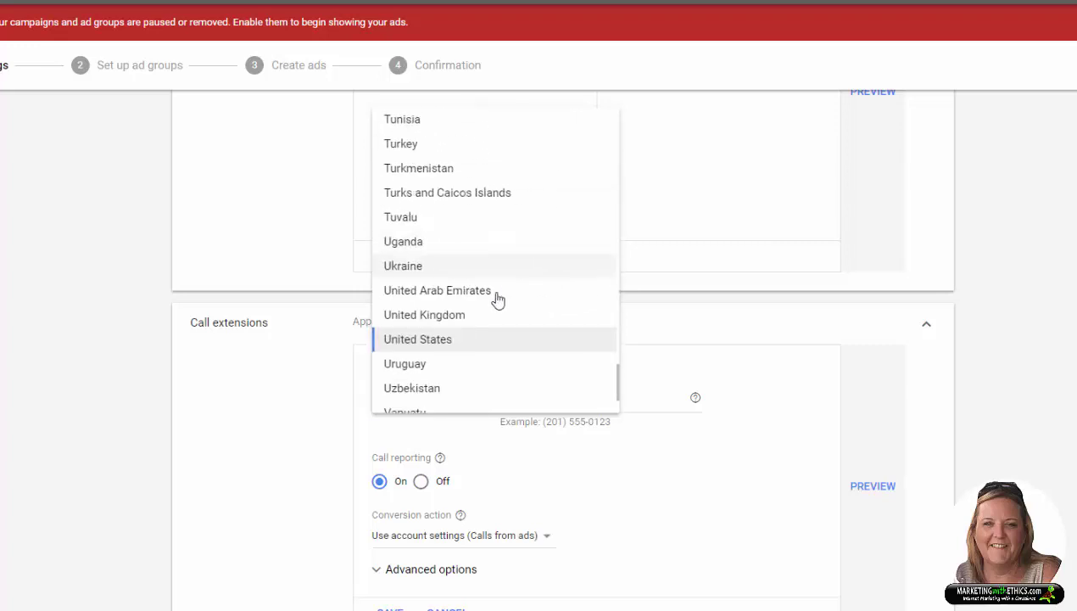
{"action": "left_click", "coordinate": [469, 316]}
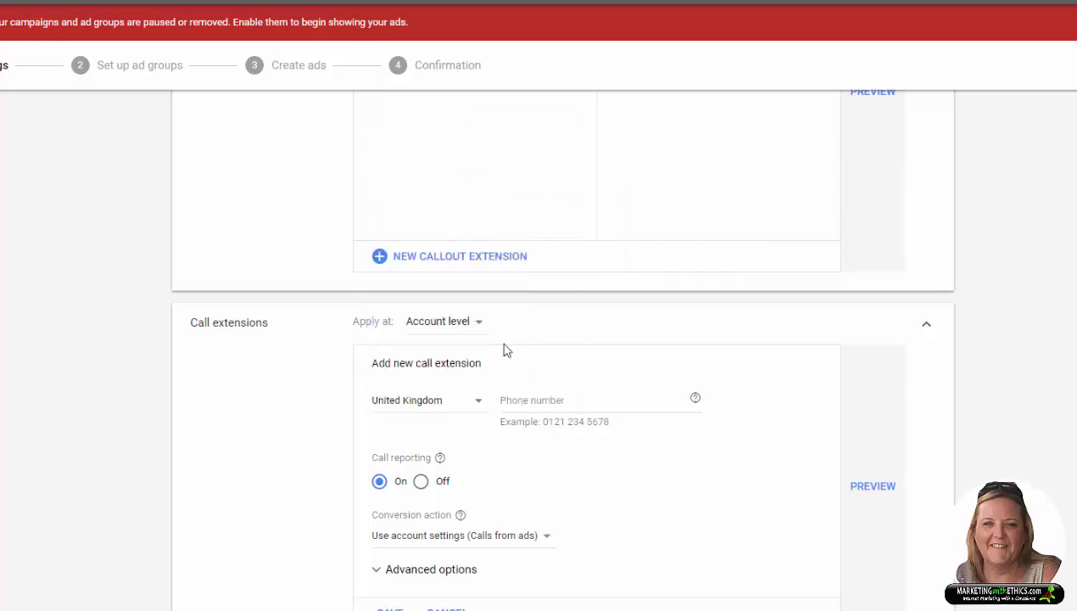
{"action": "left_click", "coordinate": [545, 403]}
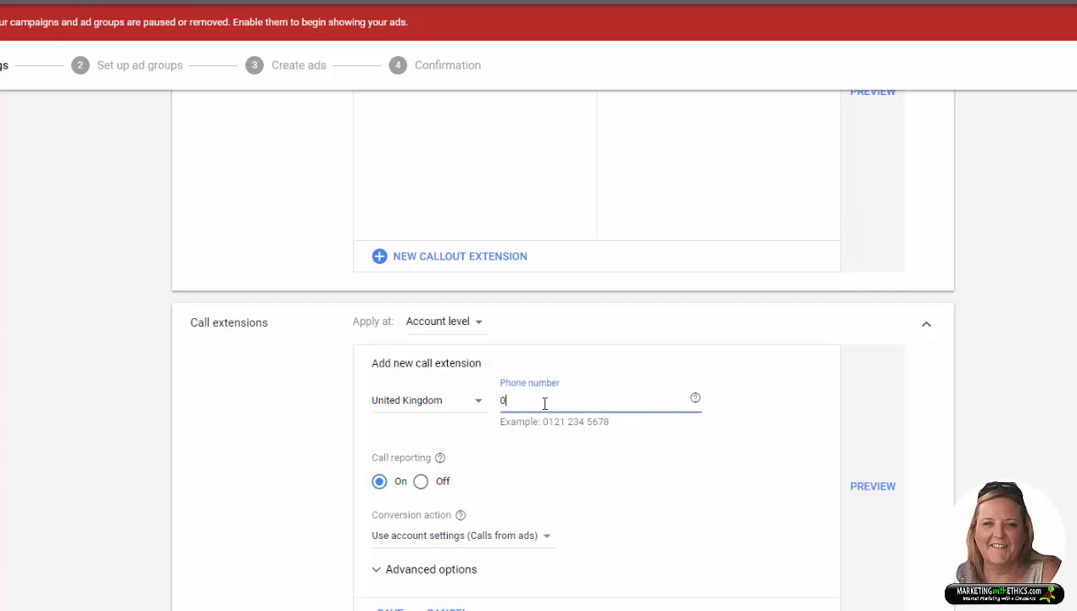
{"action": "scroll", "coordinate": [610, 515], "scroll_direction": "down", "scroll_amount": 1}
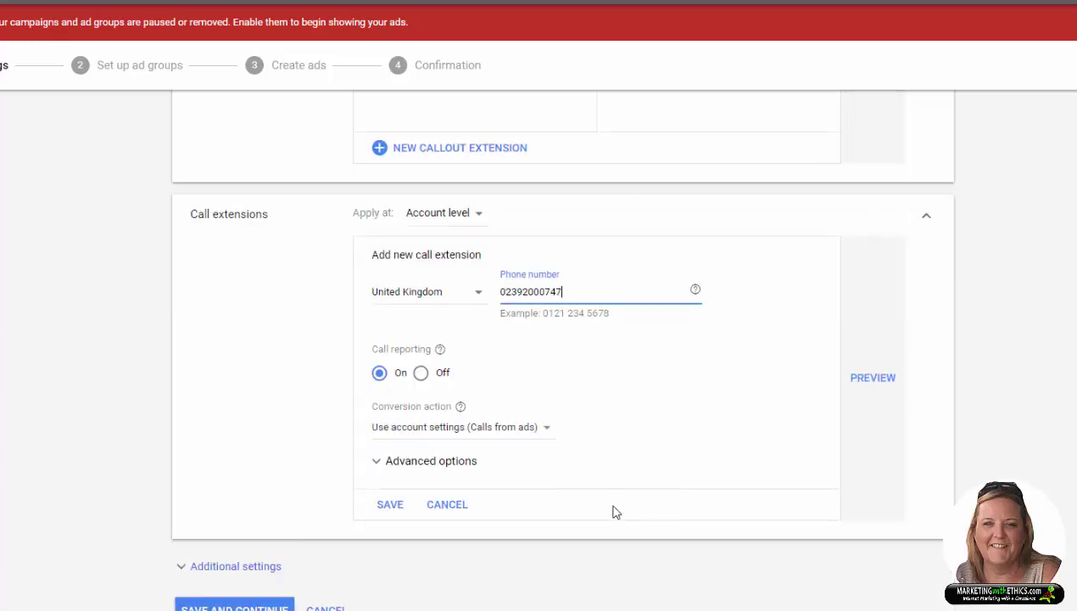
{"action": "left_click", "coordinate": [613, 506]}
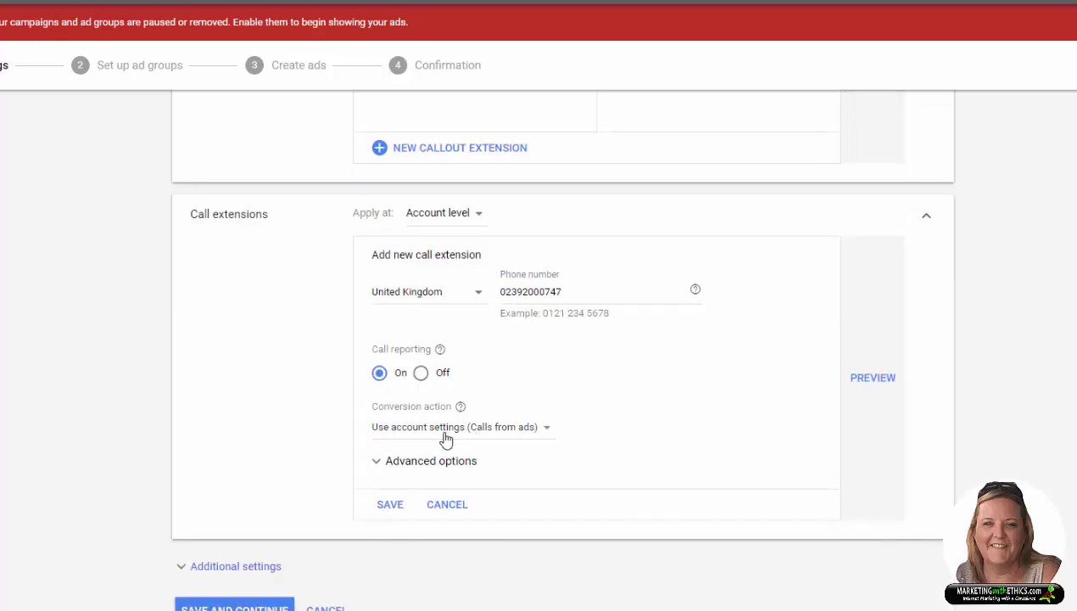
Step: Schedule the call extension for Mondays - Fridays, 08:00 to 18:00, and save it
{"action": "left_click", "coordinate": [395, 462]}
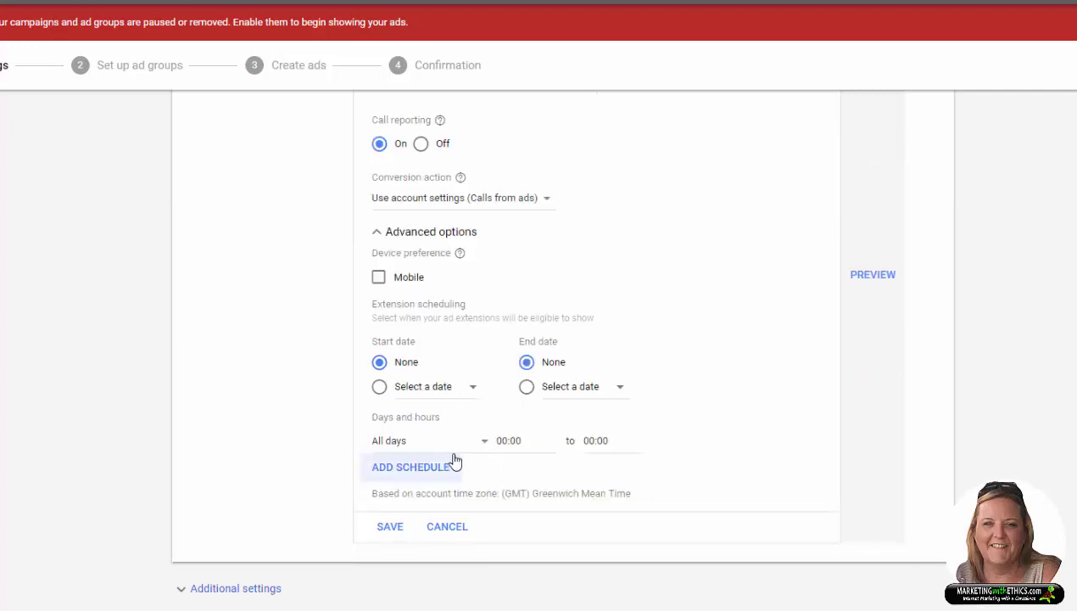
{"action": "left_click", "coordinate": [487, 446]}
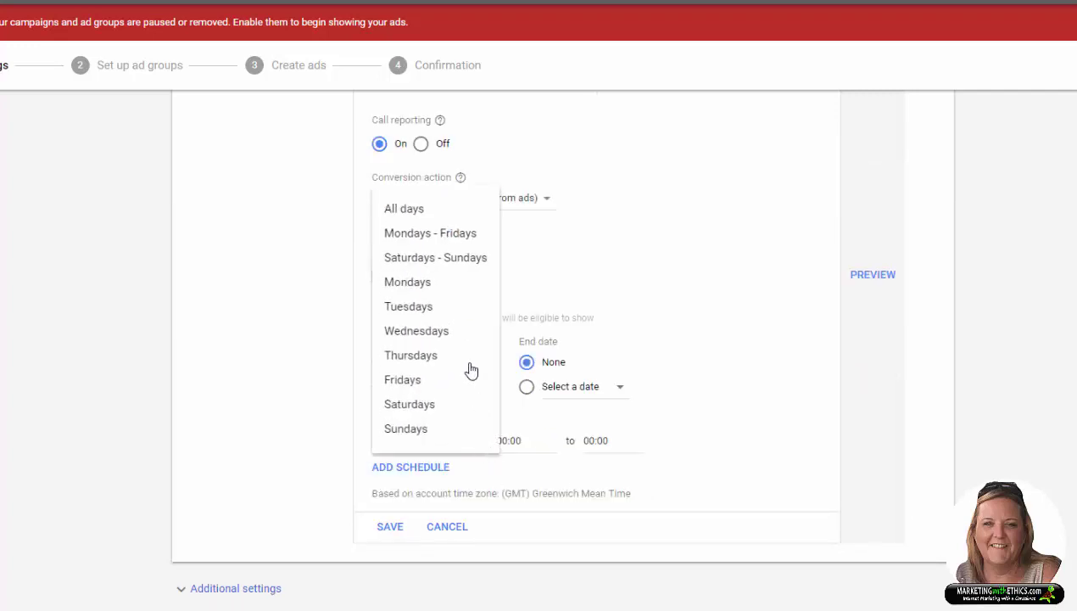
{"action": "left_click", "coordinate": [459, 238]}
{"action": "left_click", "coordinate": [508, 441]}
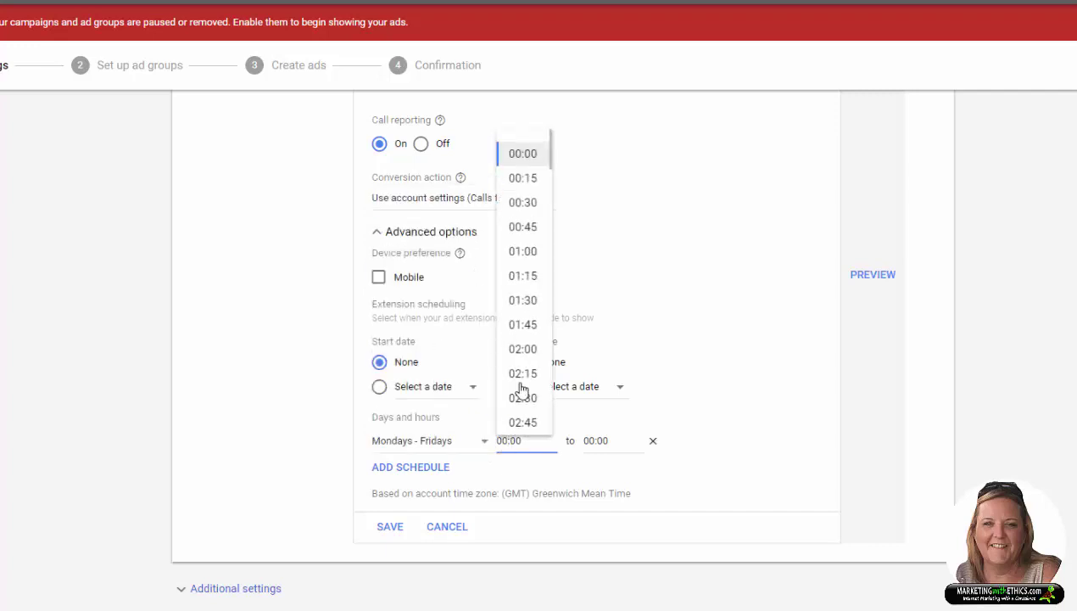
{"action": "scroll", "coordinate": [522, 381], "scroll_direction": "down", "scroll_amount": 4}
{"action": "scroll", "coordinate": [522, 373], "scroll_direction": "down", "scroll_amount": 4}
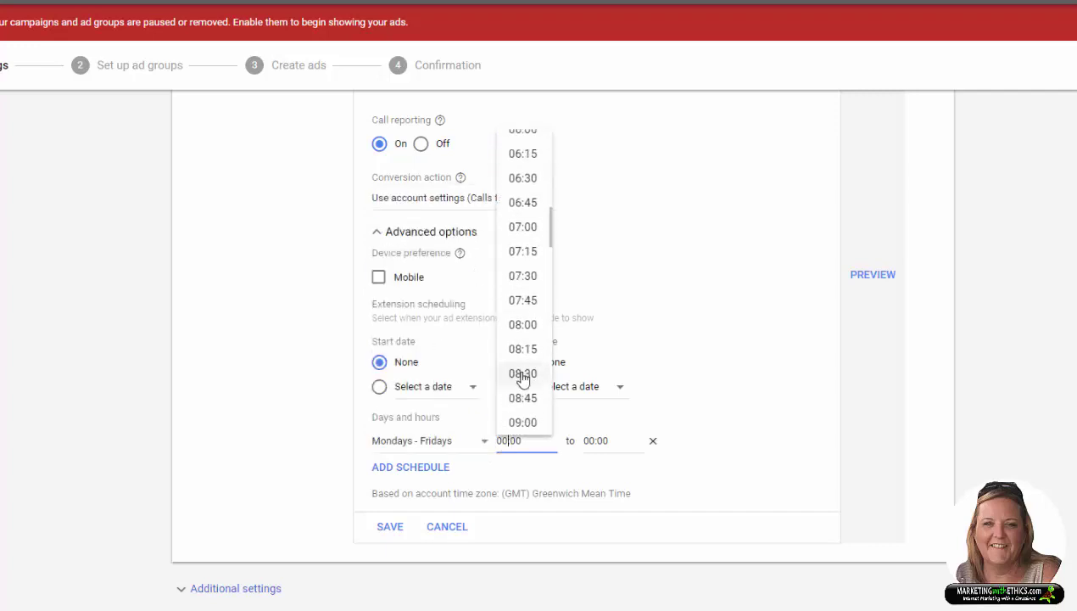
{"action": "left_click", "coordinate": [524, 327]}
{"action": "left_click", "coordinate": [617, 440]}
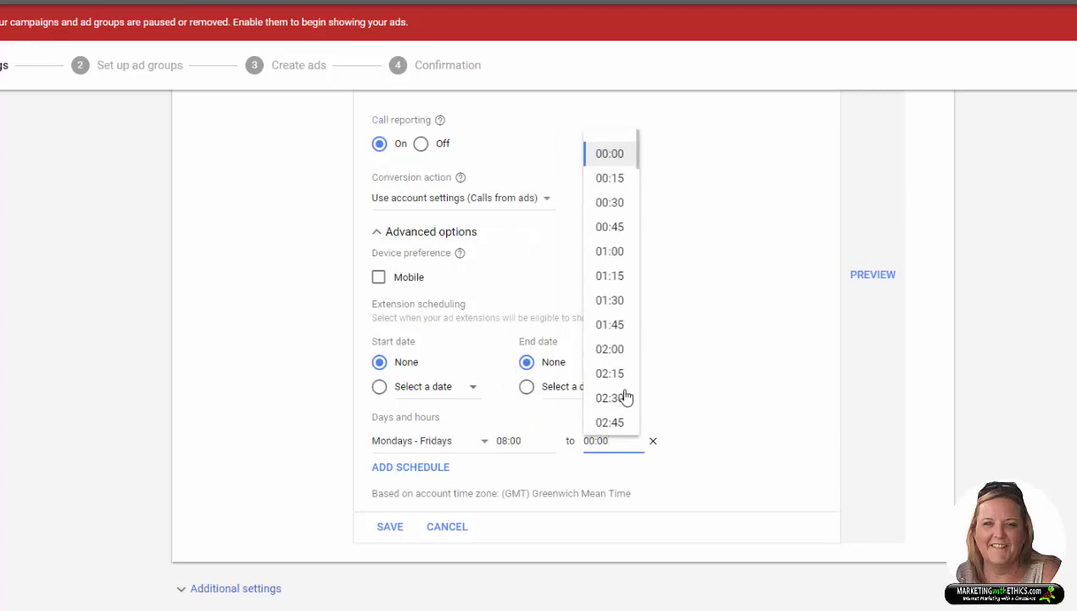
{"action": "scroll", "coordinate": [624, 390], "scroll_direction": "down", "scroll_amount": 12}
{"action": "scroll", "coordinate": [625, 384], "scroll_direction": "down", "scroll_amount": 9}
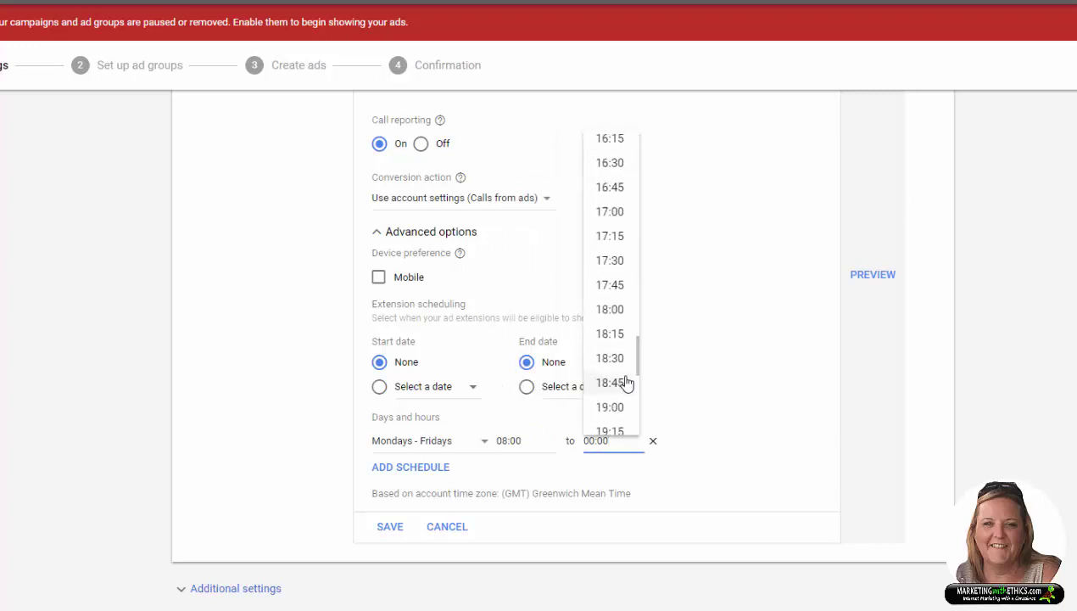
{"action": "left_click", "coordinate": [617, 311]}
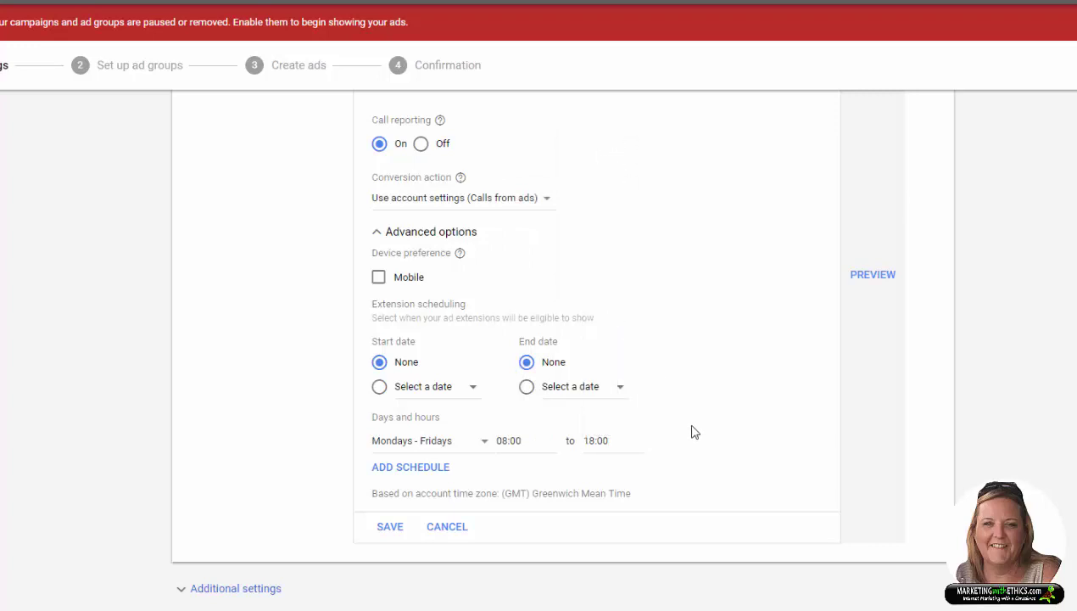
{"action": "left_click", "coordinate": [388, 529]}
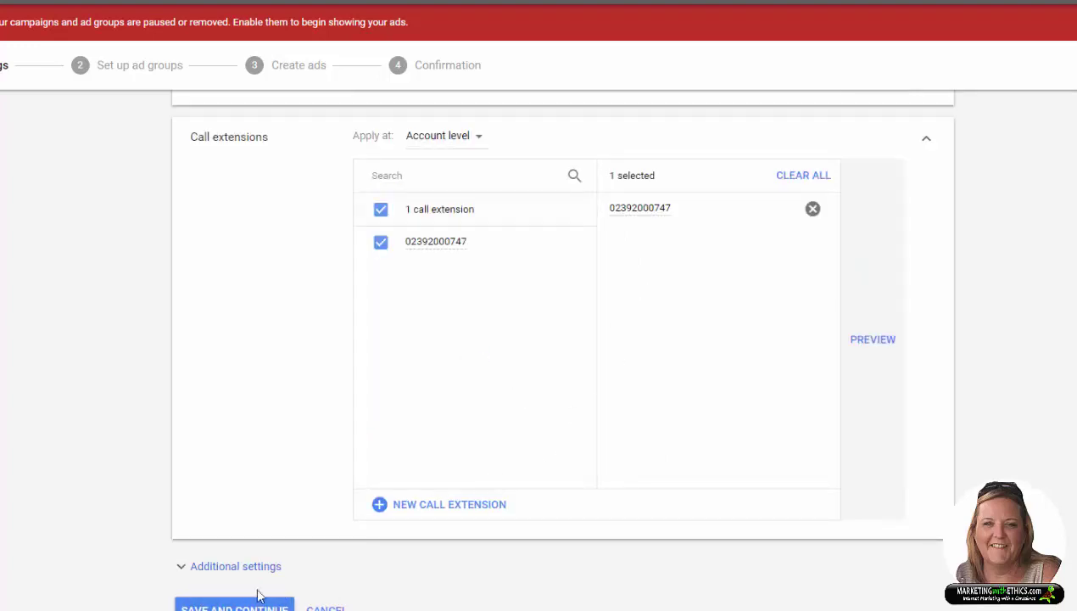
Step: Expand Structured snippet extensions and start a new Account-level snippet
{"action": "left_click", "coordinate": [180, 570]}
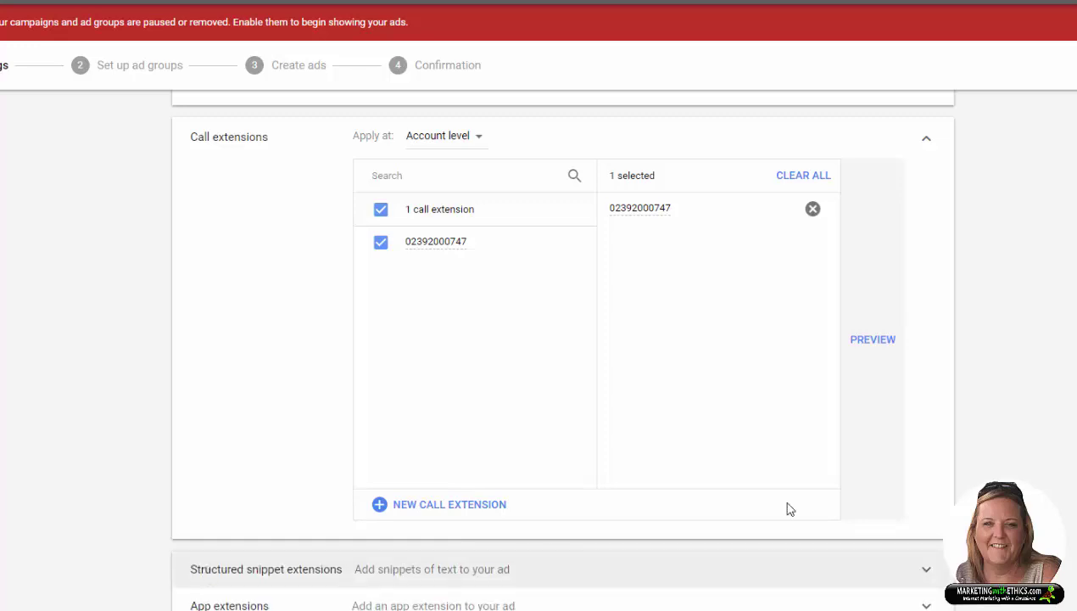
{"action": "scroll", "coordinate": [562, 339], "scroll_direction": "down", "scroll_amount": 3}
{"action": "scroll", "coordinate": [562, 339], "scroll_direction": "down", "scroll_amount": 1}
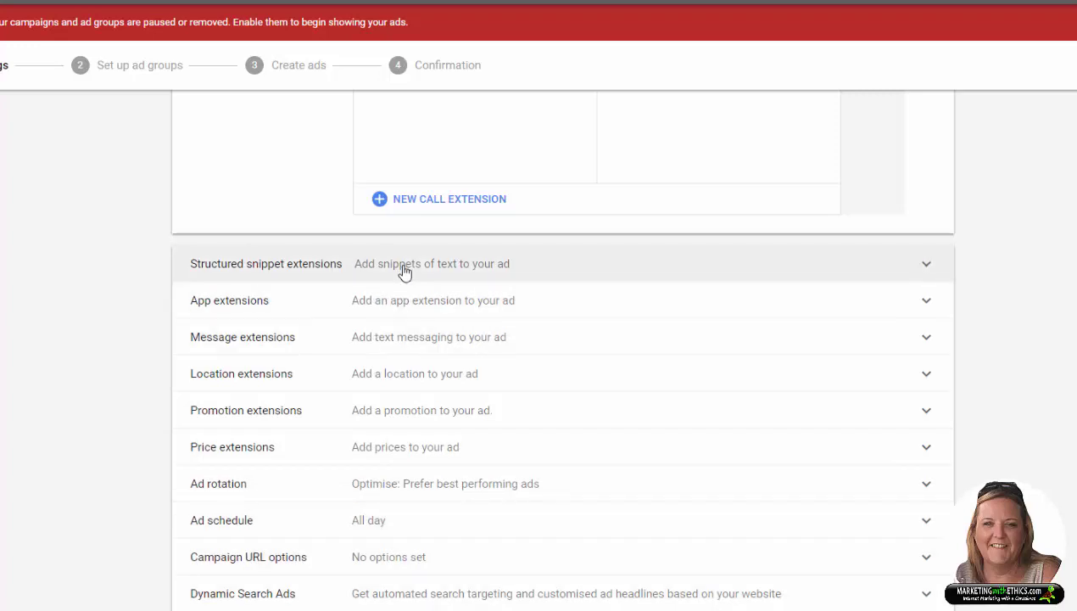
{"action": "left_click", "coordinate": [926, 267]}
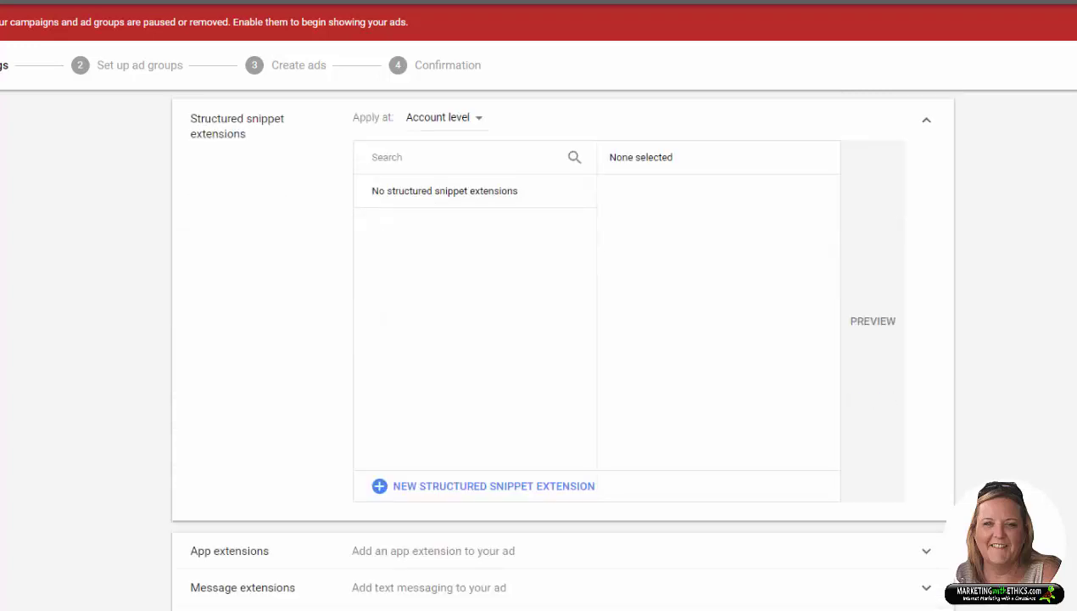
{"action": "left_click", "coordinate": [495, 490]}
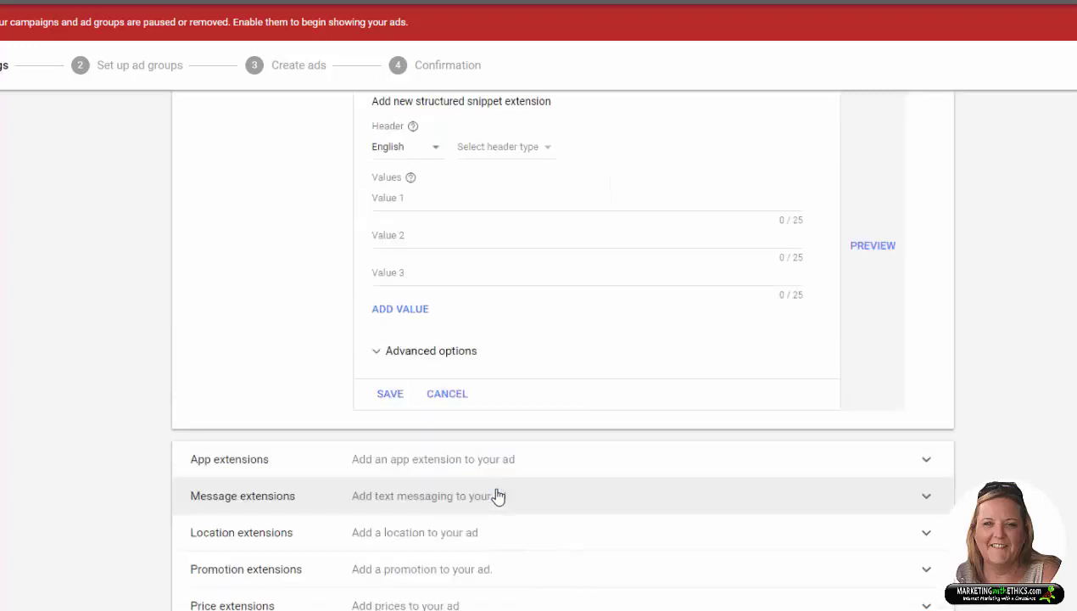
Step: Set the new snippet's header to Types, replacing an initial Courses pick
{"action": "scroll", "coordinate": [542, 263], "scroll_direction": "up", "scroll_amount": 1}
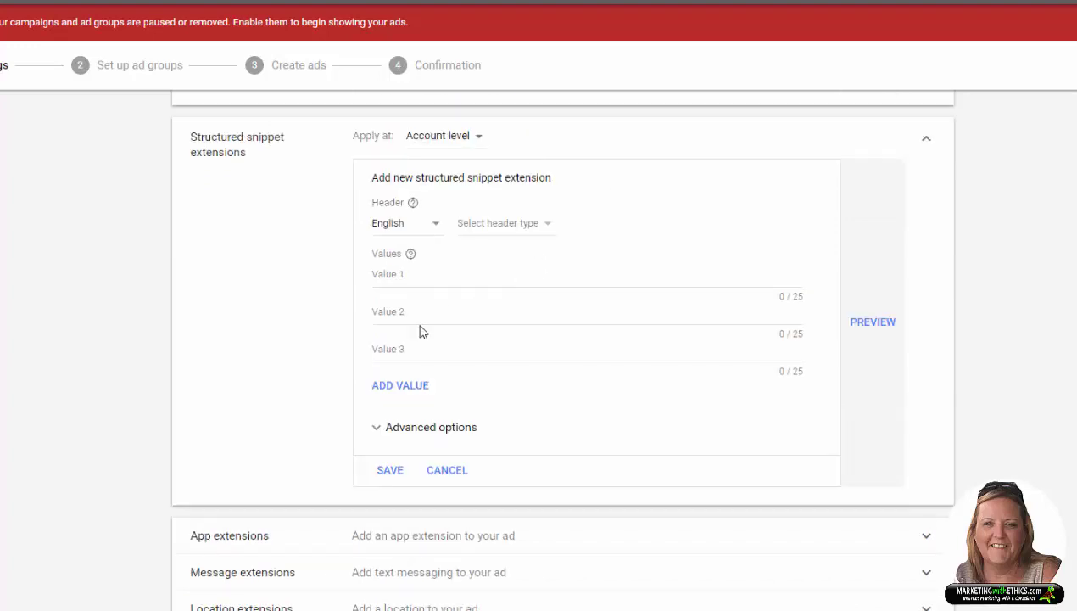
{"action": "left_click", "coordinate": [545, 228]}
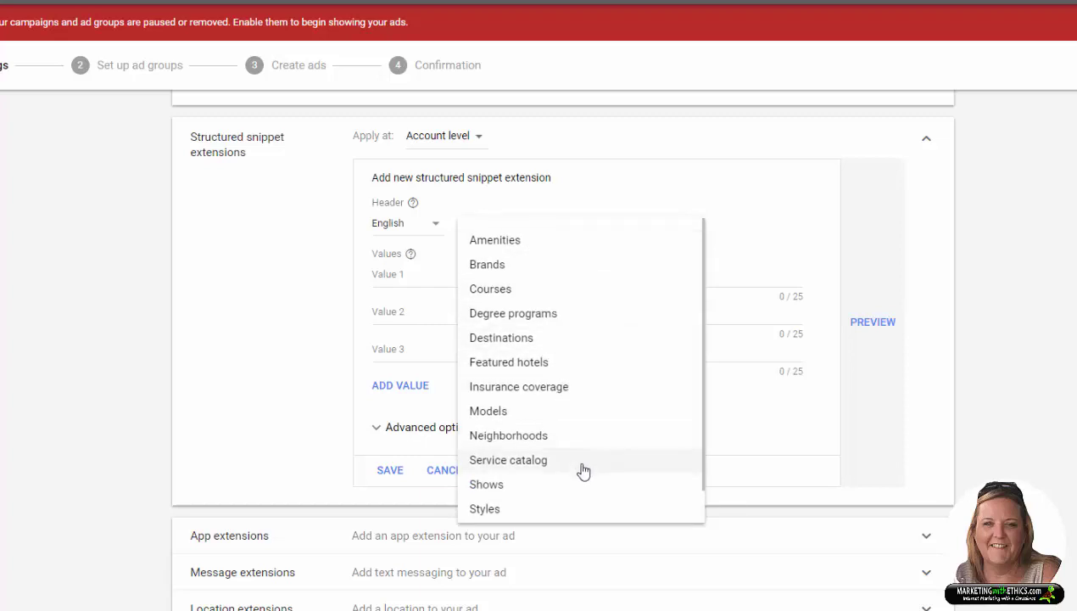
{"action": "scroll", "coordinate": [582, 472], "scroll_direction": "down", "scroll_amount": 1}
{"action": "scroll", "coordinate": [576, 483], "scroll_direction": "up", "scroll_amount": 1}
{"action": "scroll", "coordinate": [576, 484], "scroll_direction": "up", "scroll_amount": 1}
{"action": "left_click", "coordinate": [631, 293]}
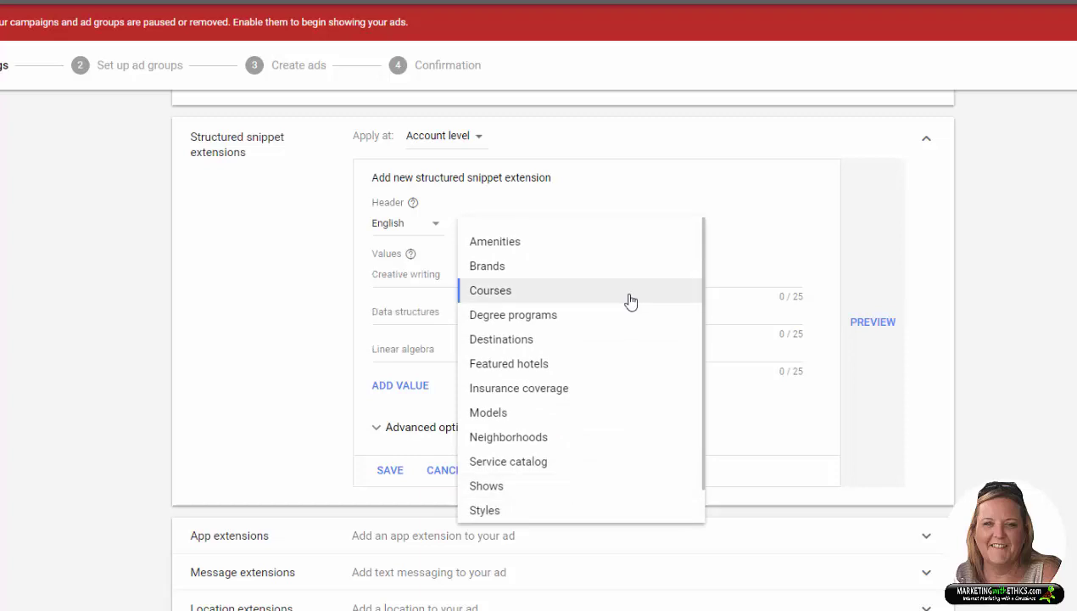
{"action": "scroll", "coordinate": [630, 301], "scroll_direction": "down", "scroll_amount": 2}
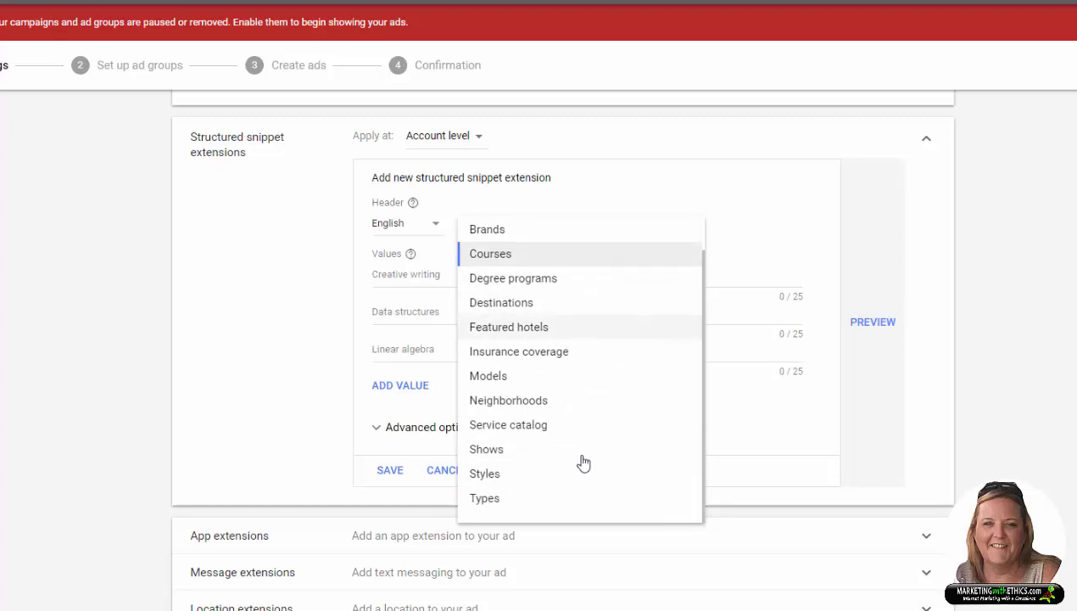
{"action": "left_click", "coordinate": [488, 499]}
Step: Enter 'Google AdWords Management' as the first snippet value
{"action": "left_click", "coordinate": [415, 273]}
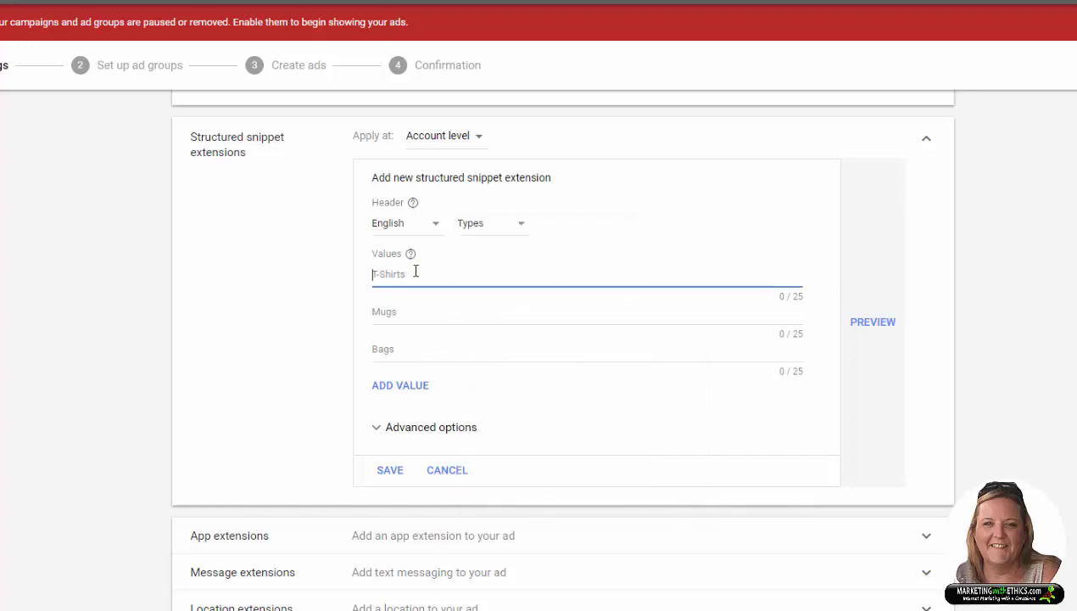
{"action": "type", "text": "Google AdWords Many"}
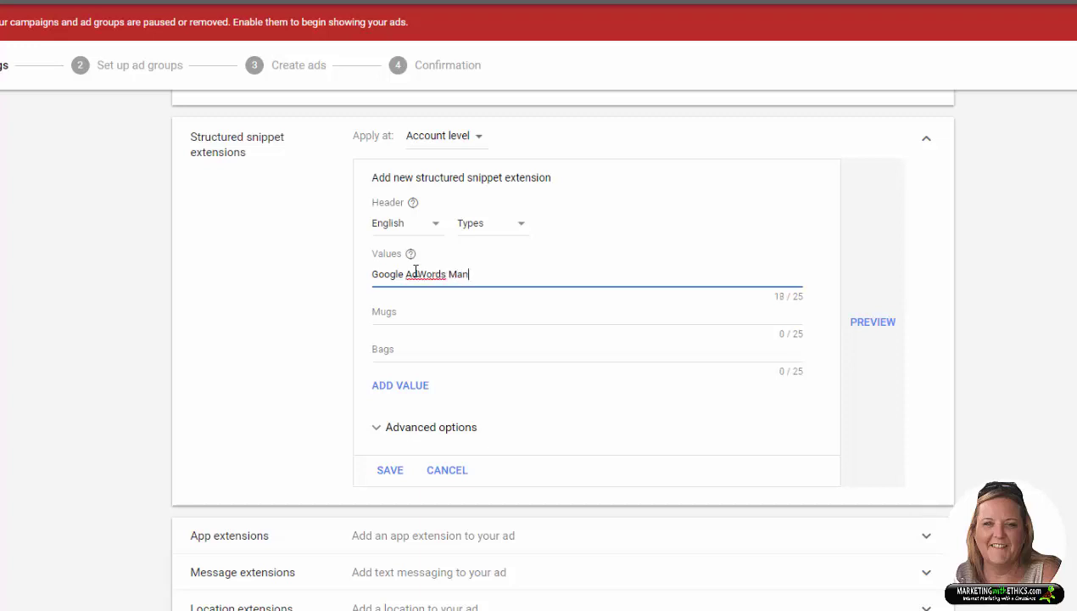
{"action": "key", "text": "BackSpace"}
{"action": "type", "text": "agement"}
Step: Add values 'Facebook Ad Management' and 'Facebook Page Management', then expand Advanced options
{"action": "key", "text": "Tab"}
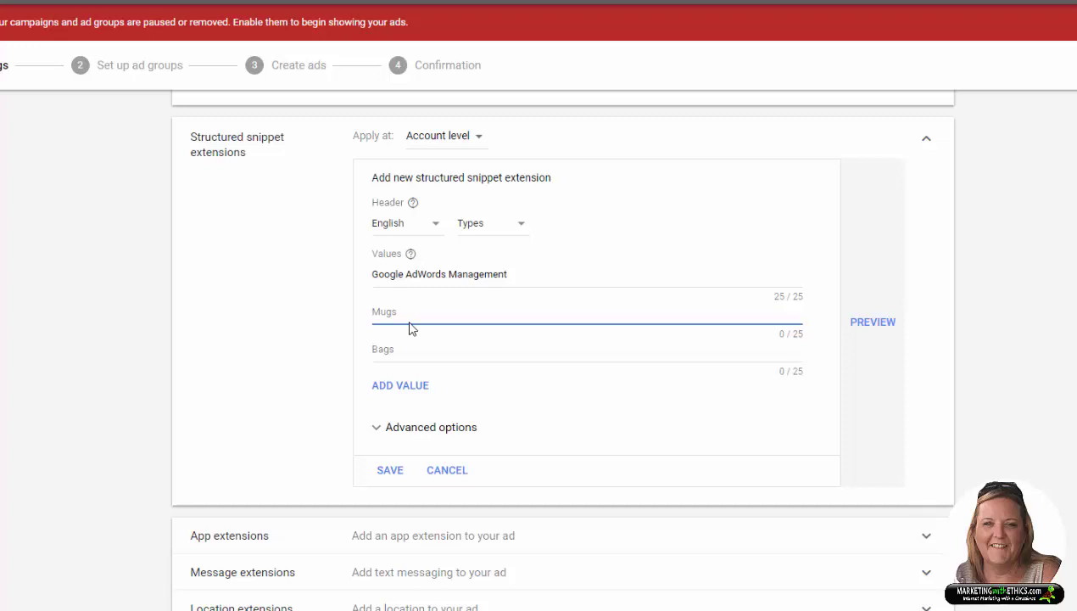
{"action": "type", "text": "Facebook Ad Management"}
{"action": "key", "text": "Tab"}
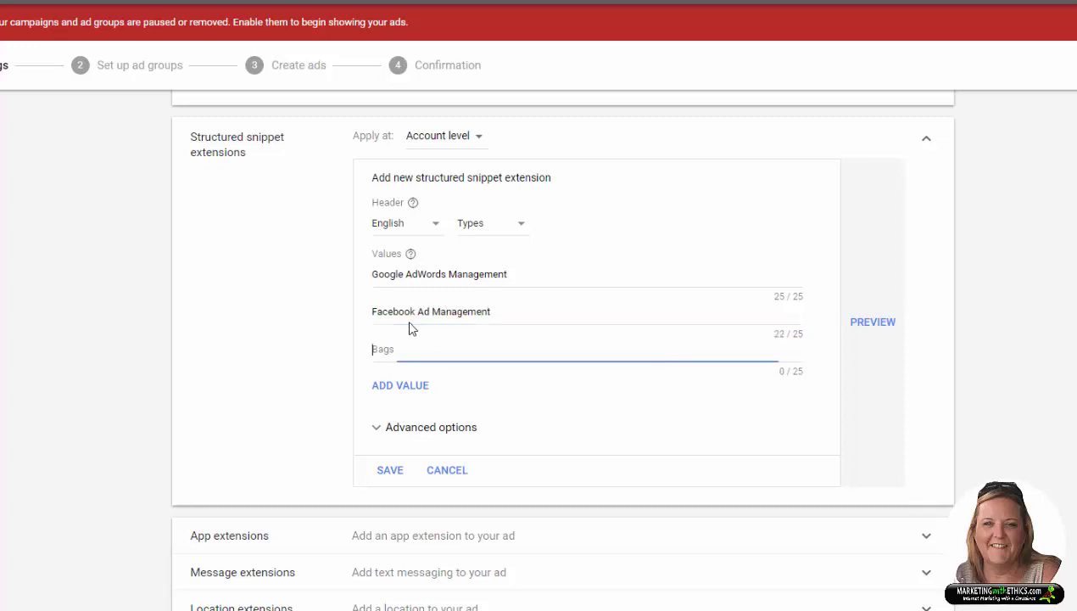
{"action": "type", "text": "Facebook Page Management"}
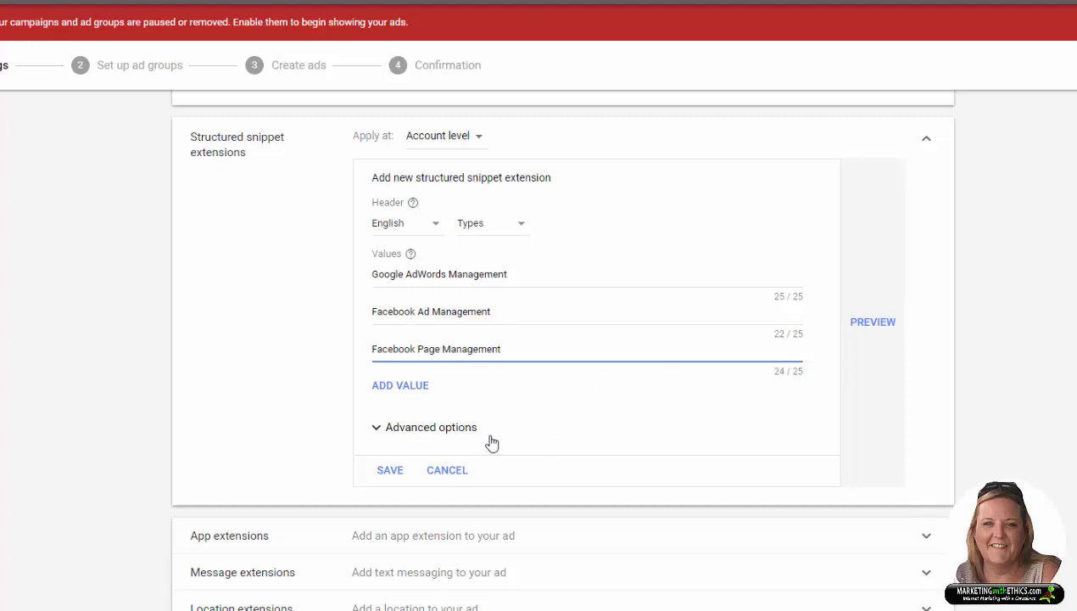
{"action": "left_click", "coordinate": [380, 433]}
Step: Schedule the structured snippet for Mondays - Fridays, 08:00 to 18:00, and save it
{"action": "scroll", "coordinate": [662, 504], "scroll_direction": "down", "scroll_amount": 3}
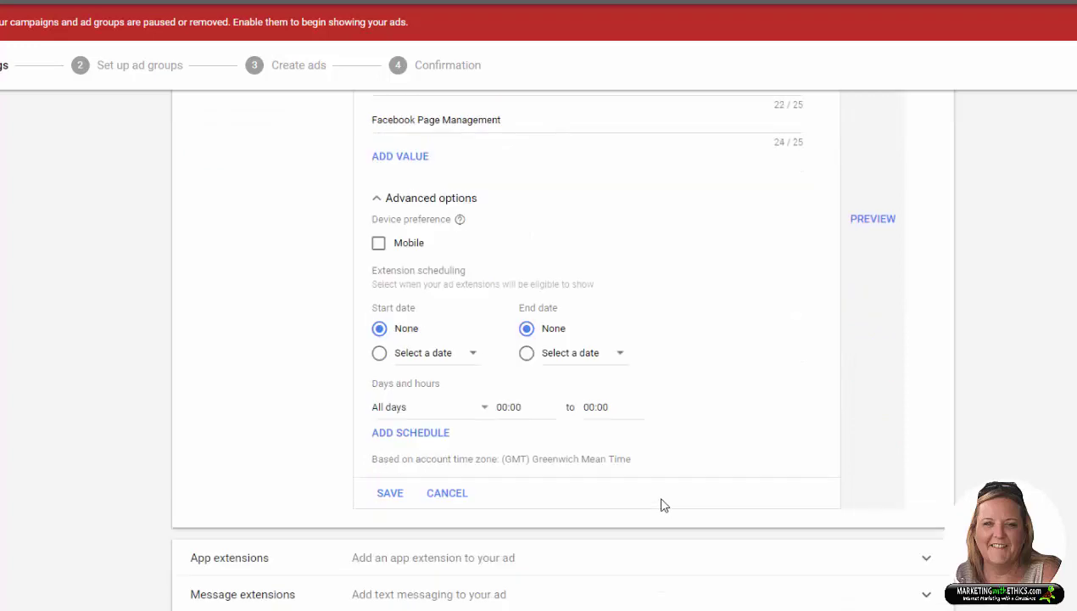
{"action": "left_click", "coordinate": [484, 410]}
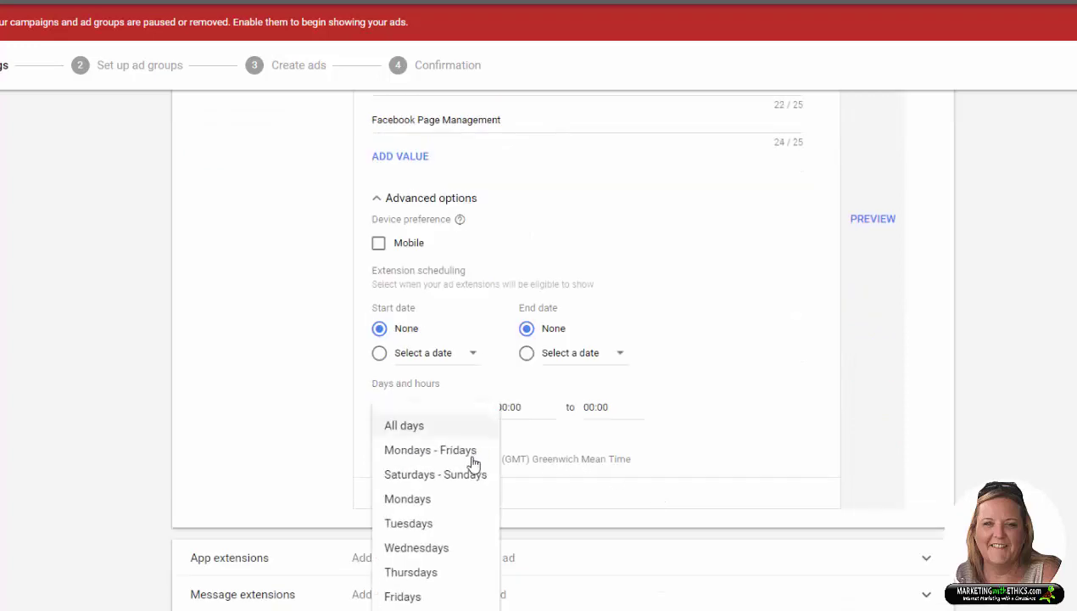
{"action": "left_click", "coordinate": [457, 459]}
{"action": "left_click", "coordinate": [519, 407]}
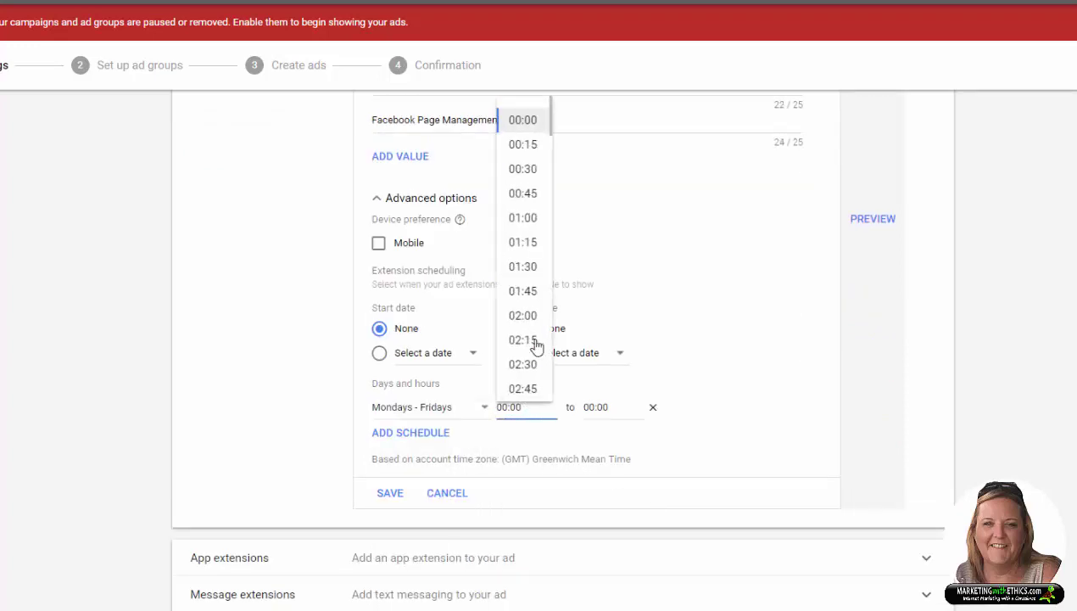
{"action": "scroll", "coordinate": [537, 339], "scroll_direction": "down", "scroll_amount": 3}
{"action": "scroll", "coordinate": [529, 344], "scroll_direction": "down", "scroll_amount": 2}
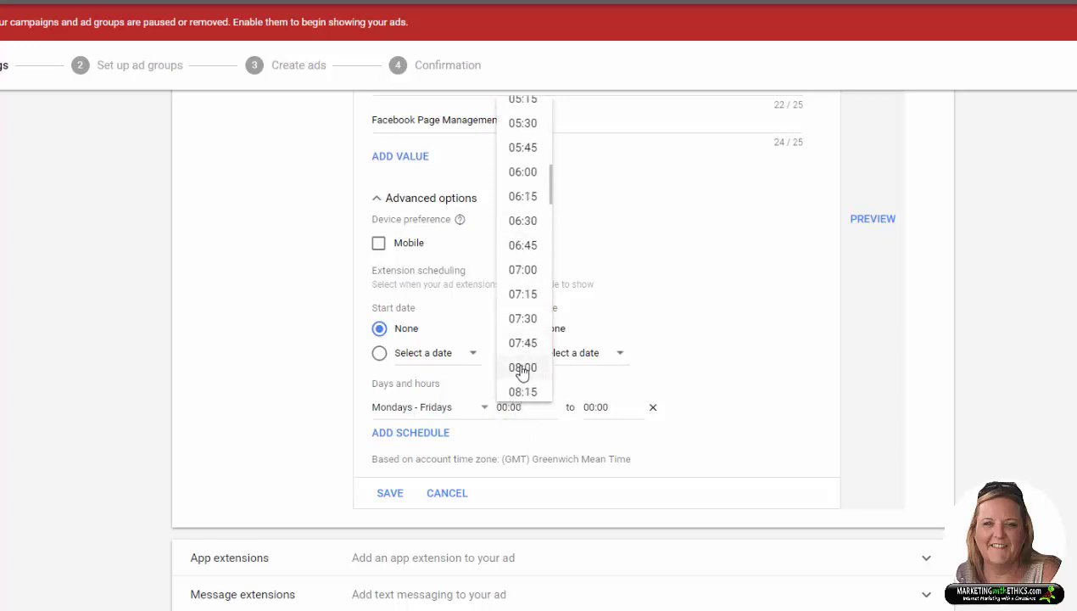
{"action": "left_click", "coordinate": [523, 369]}
{"action": "left_click", "coordinate": [595, 407]}
{"action": "left_click", "coordinate": [617, 294]}
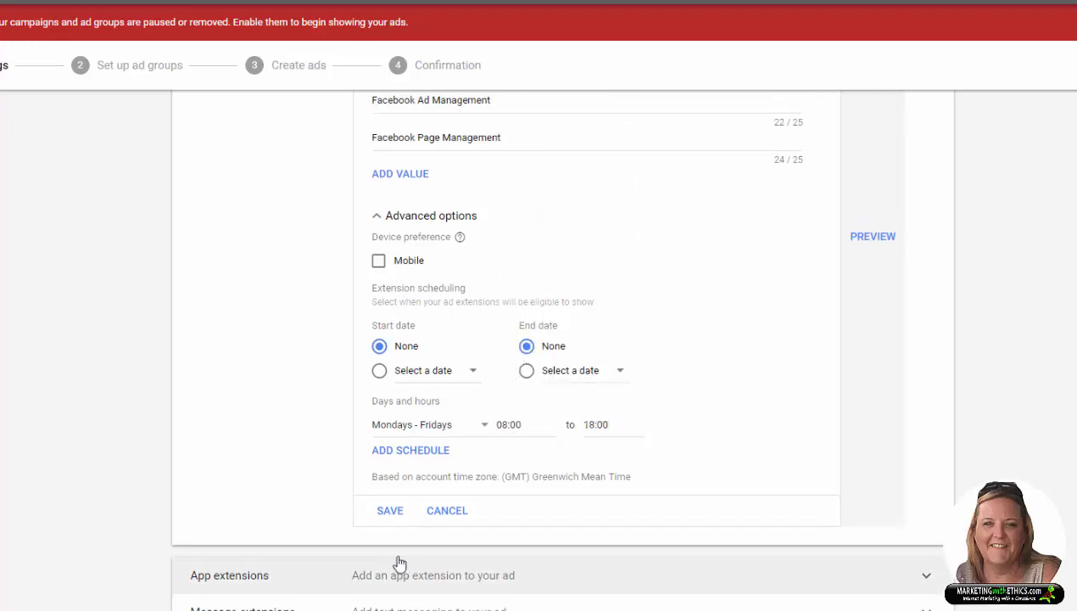
{"action": "left_click", "coordinate": [391, 512]}
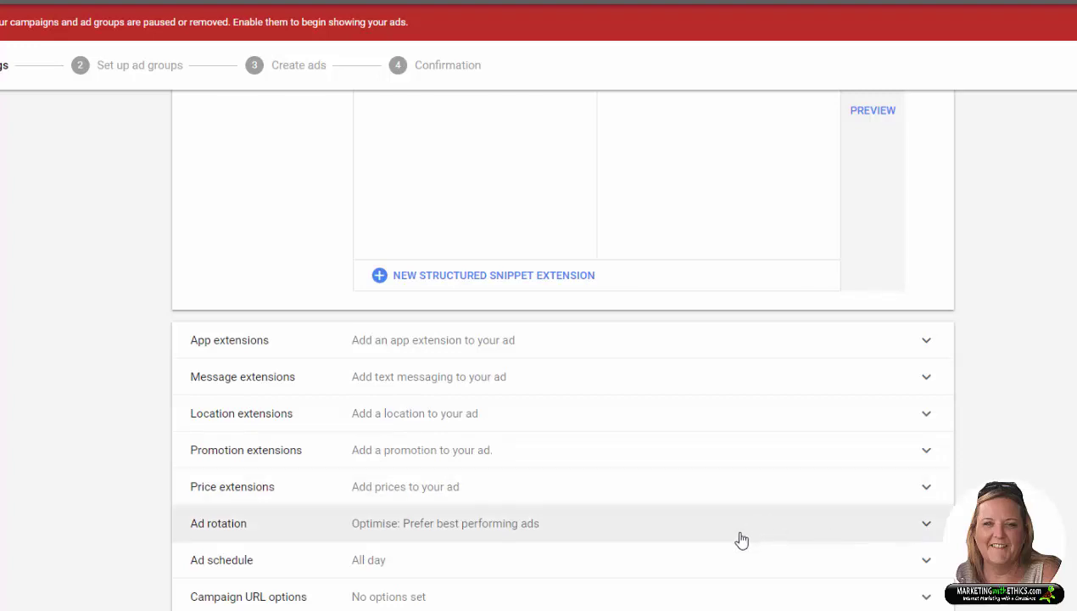
Step: Set ad rotation to 'Do not optimise: Rotate ads indefinitely'
{"action": "left_click", "coordinate": [925, 525]}
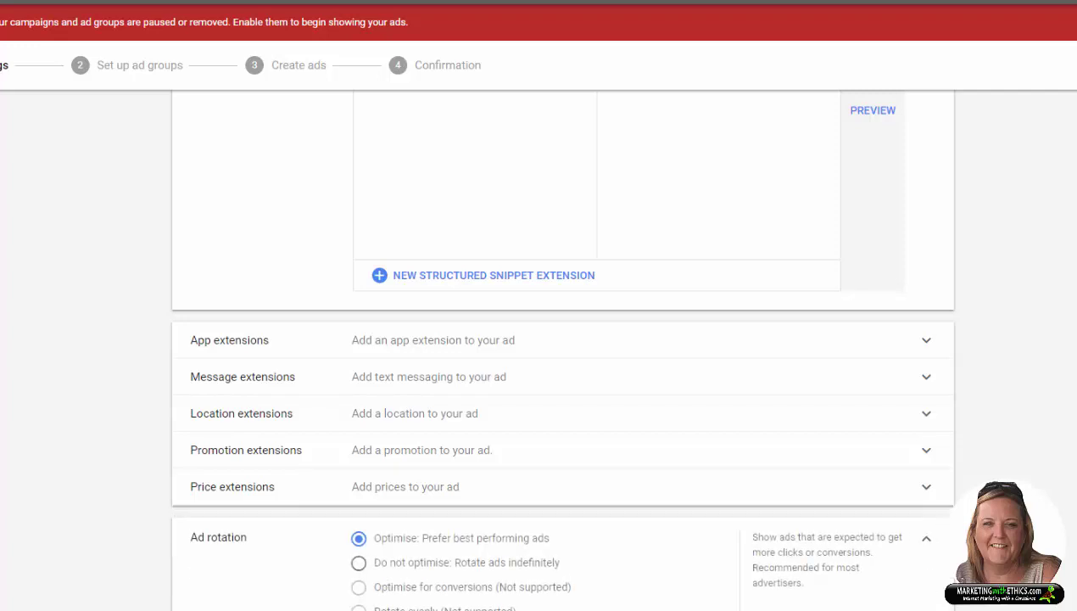
{"action": "scroll", "coordinate": [562, 340], "scroll_direction": "down", "scroll_amount": 2}
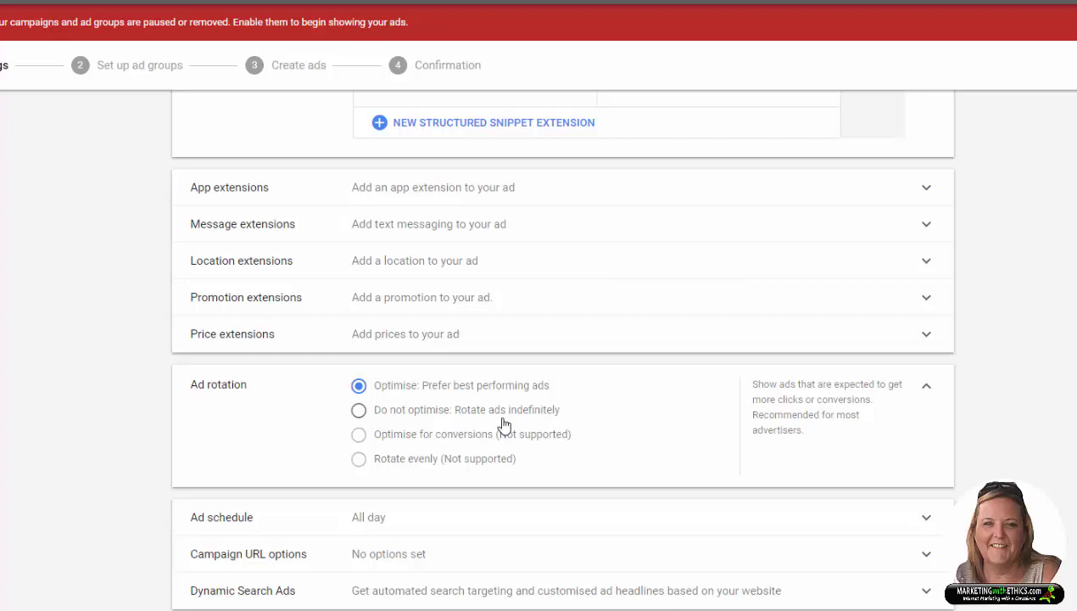
{"action": "left_click", "coordinate": [359, 412]}
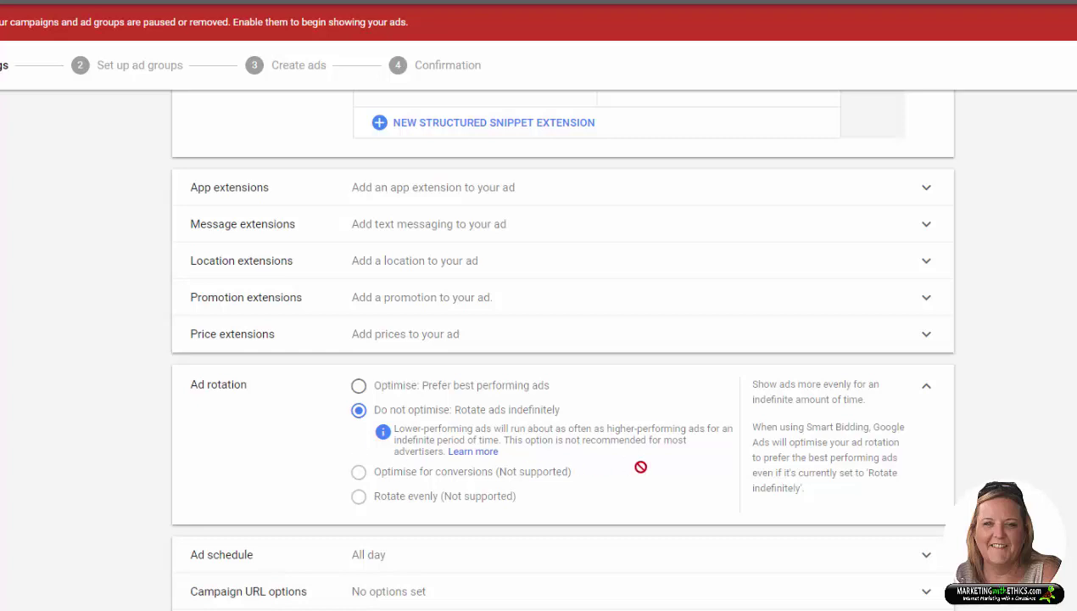
{"action": "scroll", "coordinate": [641, 466], "scroll_direction": "down", "scroll_amount": 1}
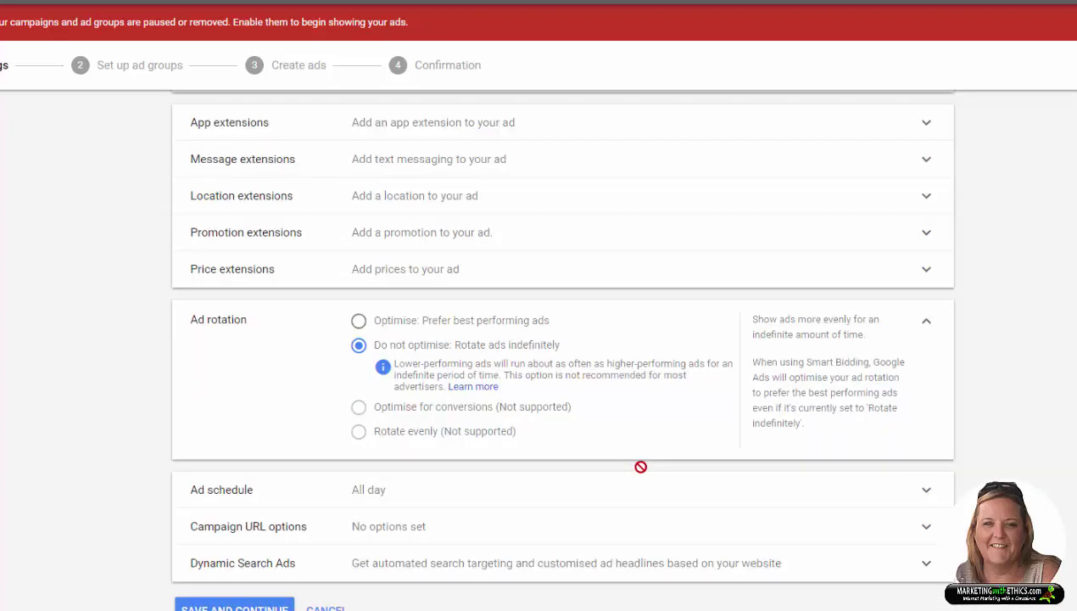
Step: Set the campaign ad schedule to Mondays - Fridays, starting 08:00 and ending 18:00
{"action": "left_click", "coordinate": [926, 492]}
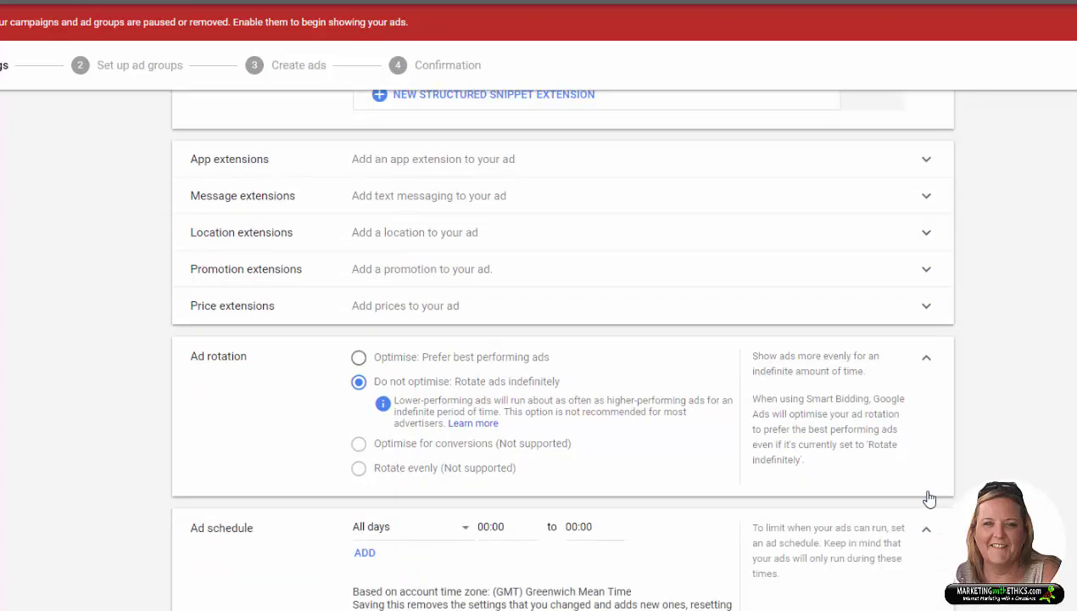
{"action": "left_click", "coordinate": [465, 532]}
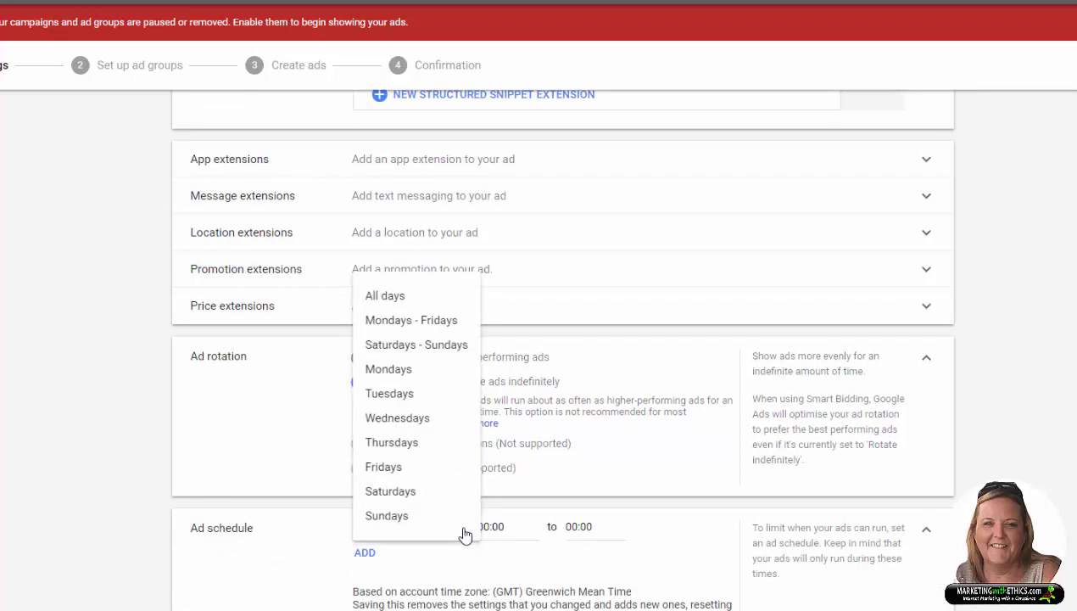
{"action": "left_click", "coordinate": [424, 322]}
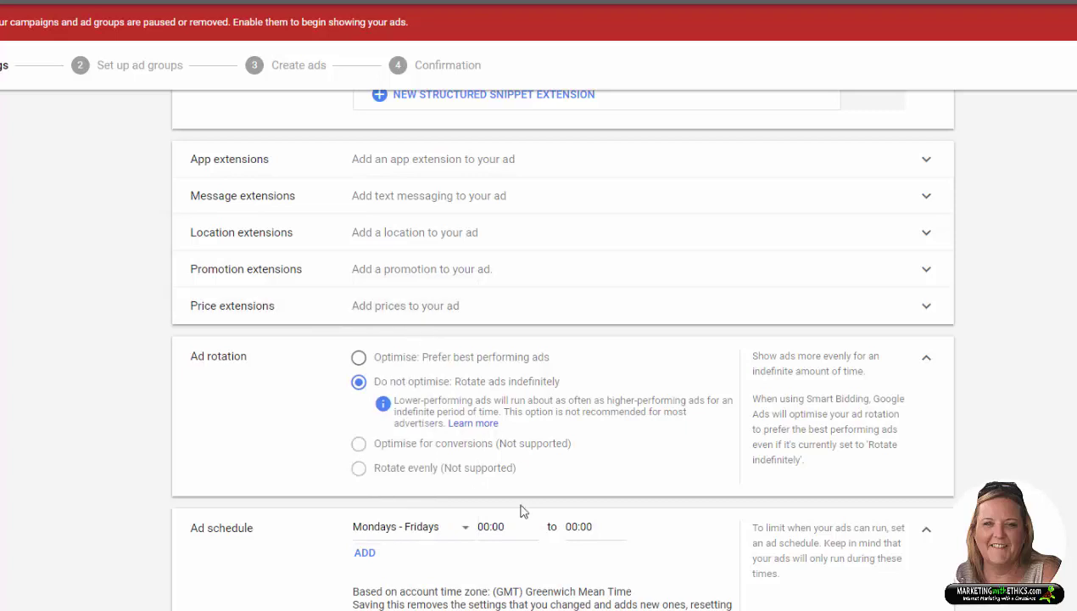
{"action": "left_click", "coordinate": [493, 526]}
{"action": "scroll", "coordinate": [499, 414], "scroll_direction": "down", "scroll_amount": 5}
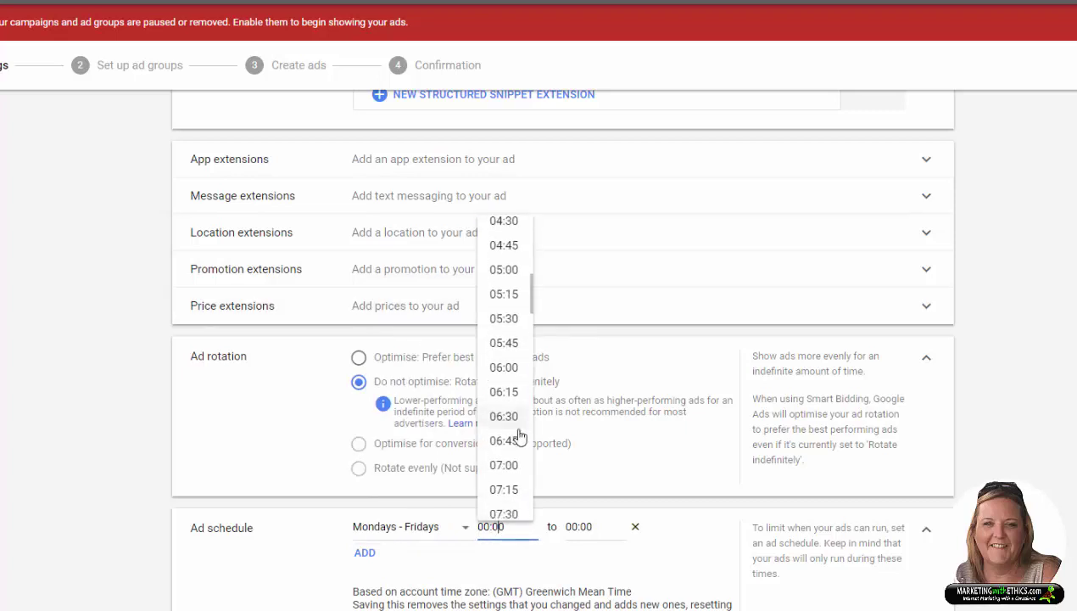
{"action": "scroll", "coordinate": [505, 483], "scroll_direction": "down", "scroll_amount": 1}
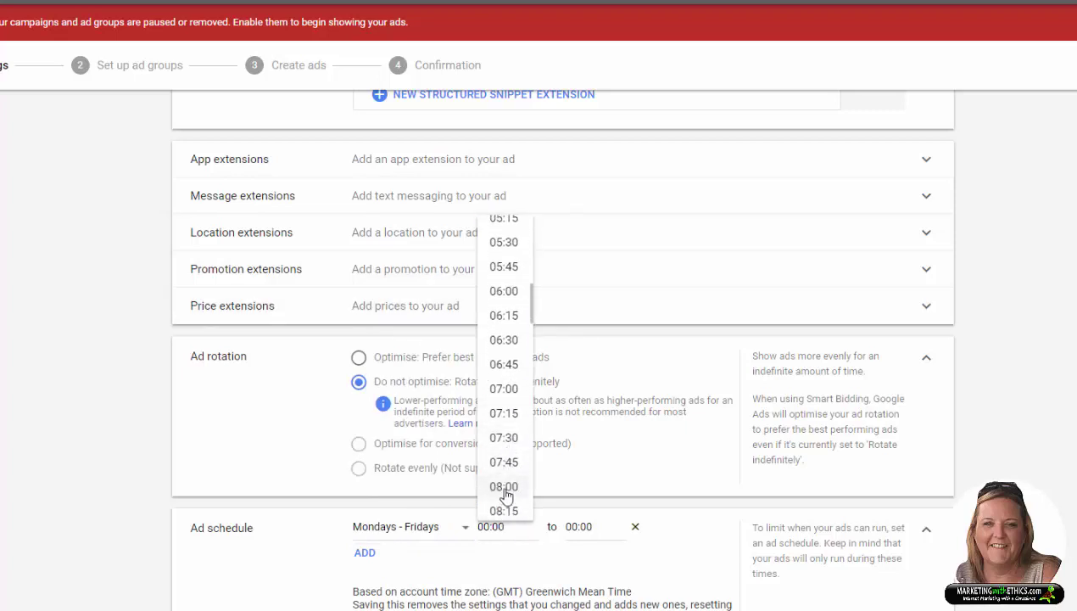
{"action": "left_click", "coordinate": [504, 487]}
{"action": "left_click", "coordinate": [580, 526]}
{"action": "scroll", "coordinate": [585, 432], "scroll_direction": "down", "scroll_amount": 5}
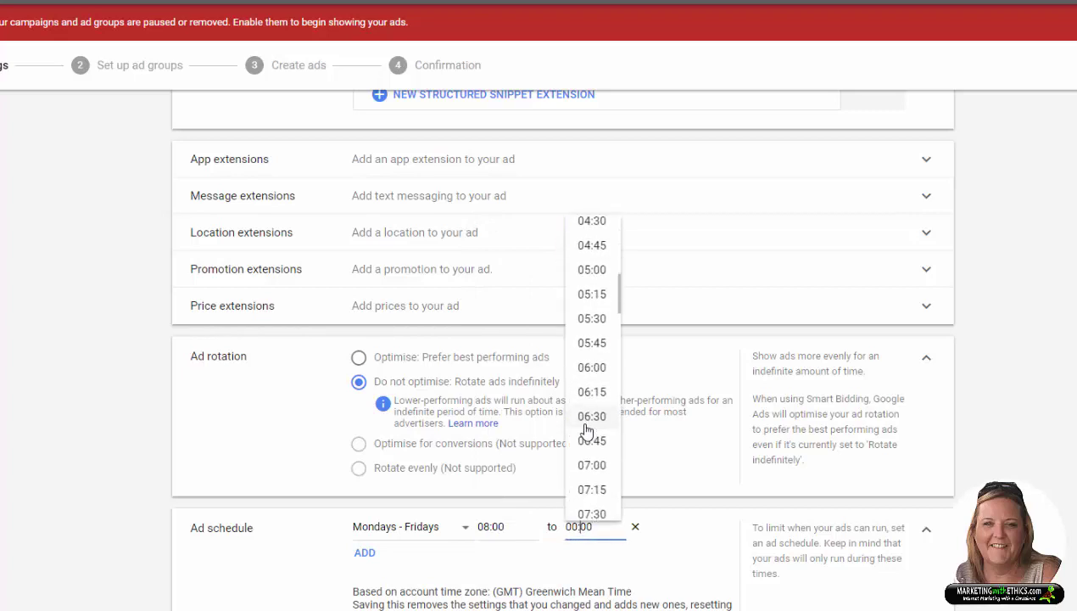
{"action": "scroll", "coordinate": [587, 430], "scroll_direction": "down", "scroll_amount": 15}
{"action": "left_click", "coordinate": [594, 246]}
{"action": "scroll", "coordinate": [741, 529], "scroll_direction": "down", "scroll_amount": 1}
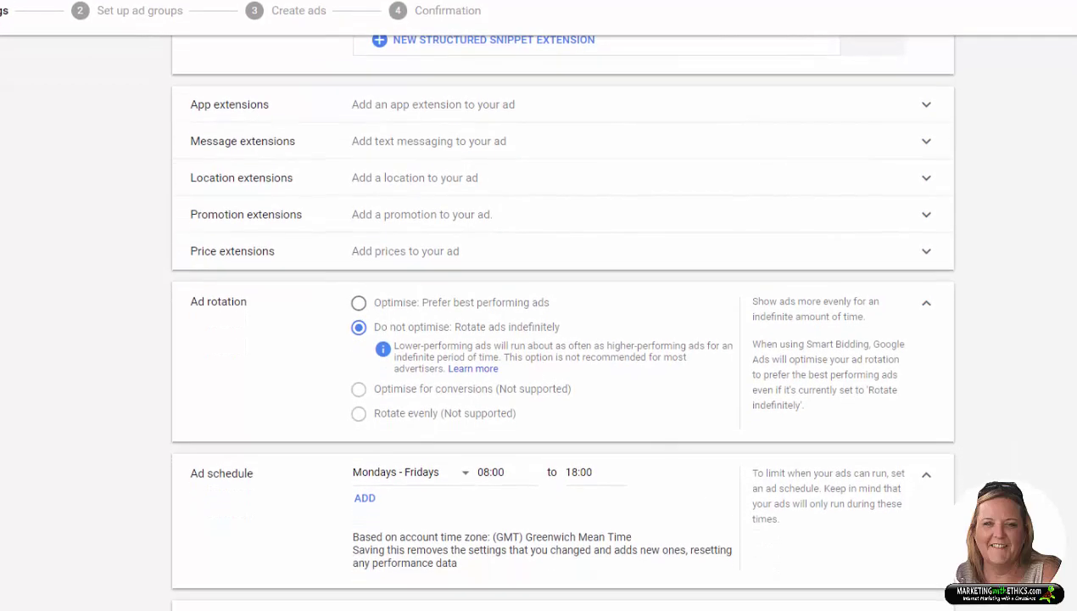
{"action": "scroll", "coordinate": [457, 496], "scroll_direction": "down", "scroll_amount": 2}
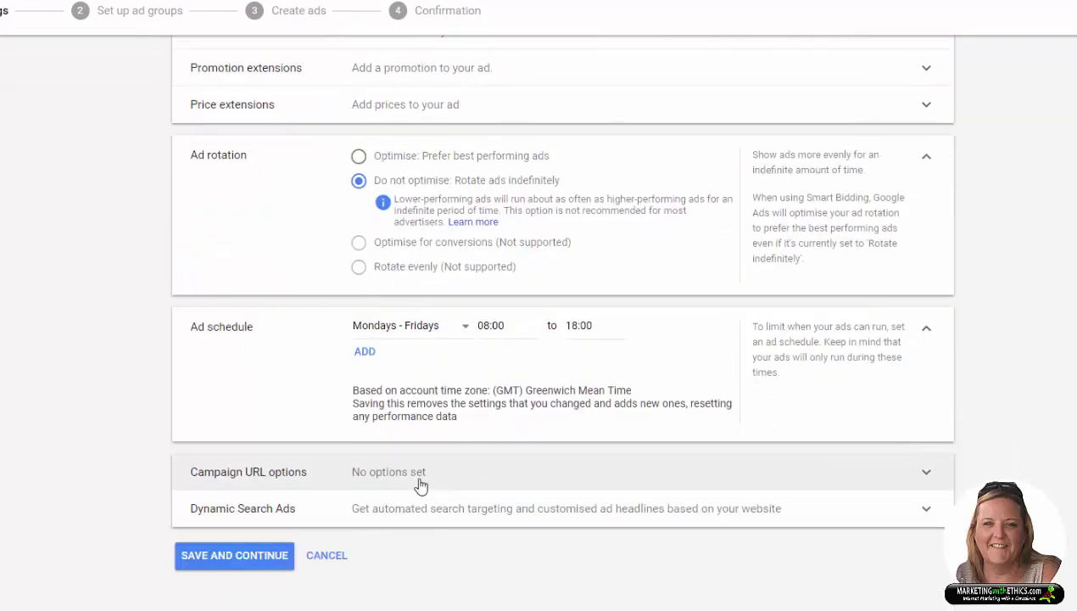
{"action": "scroll", "coordinate": [848, 492], "scroll_direction": "up", "scroll_amount": 1}
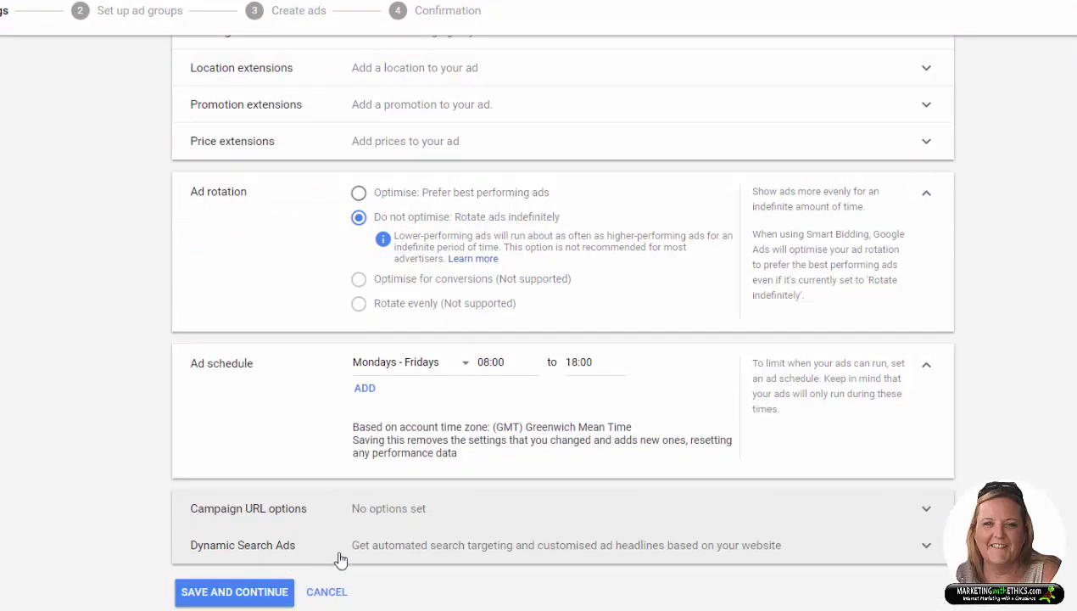
{"action": "scroll", "coordinate": [431, 548], "scroll_direction": "down", "scroll_amount": 1}
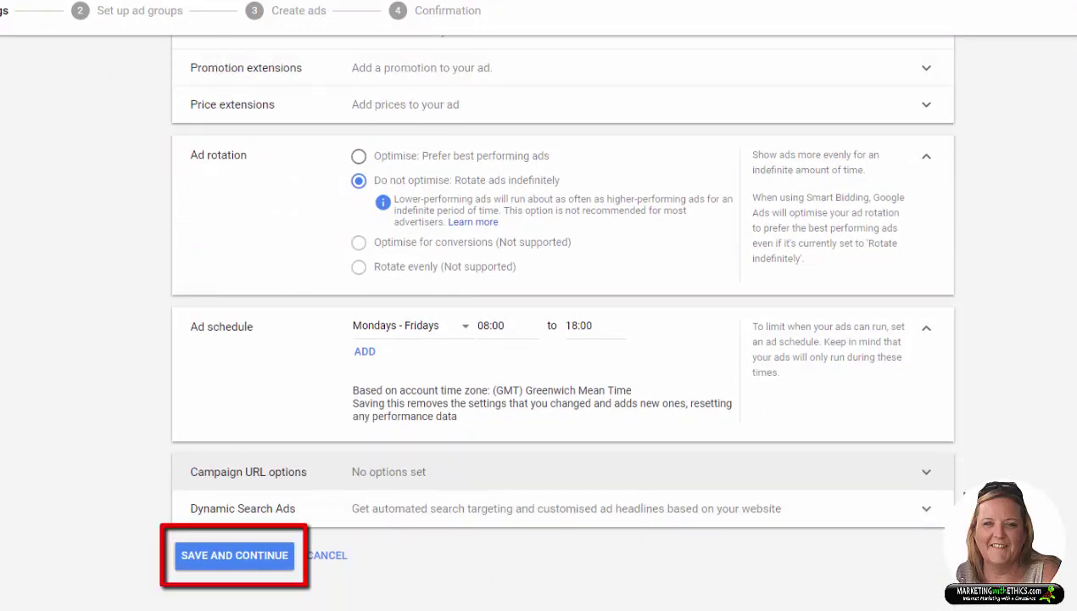
Step: Save the campaign settings with SAVE AND CONTINUE to reach ad group setup
{"action": "left_click", "coordinate": [244, 558]}
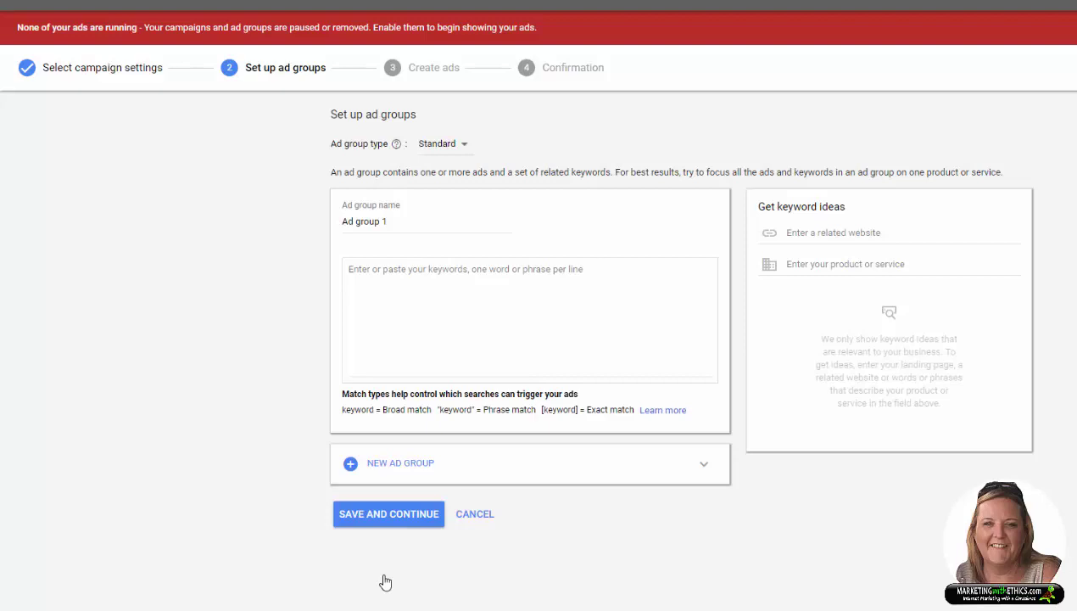
{"action": "scroll", "coordinate": [385, 582], "scroll_direction": "down", "scroll_amount": 1}
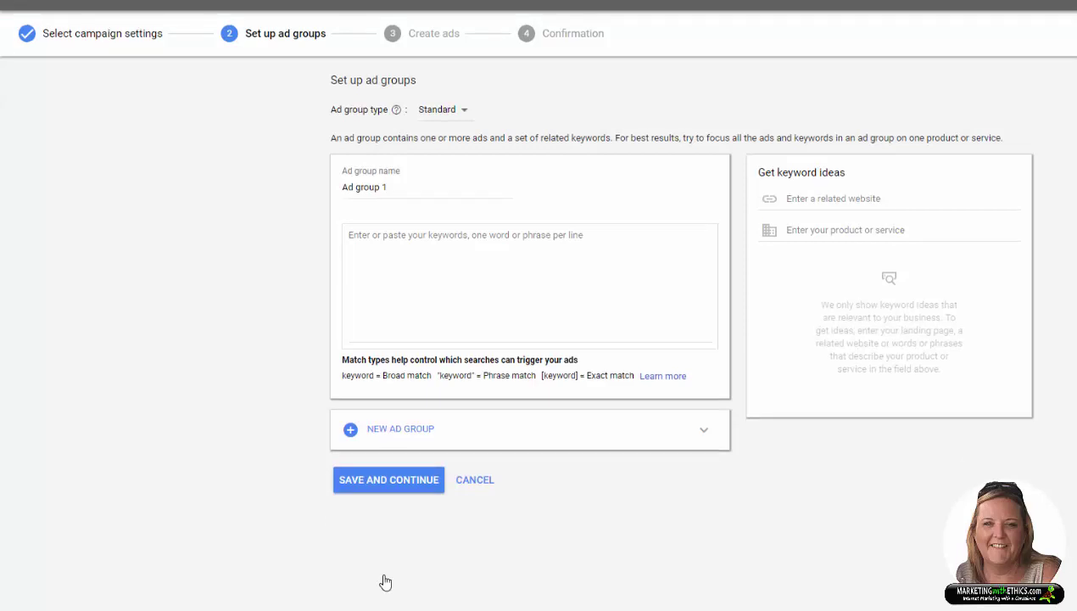